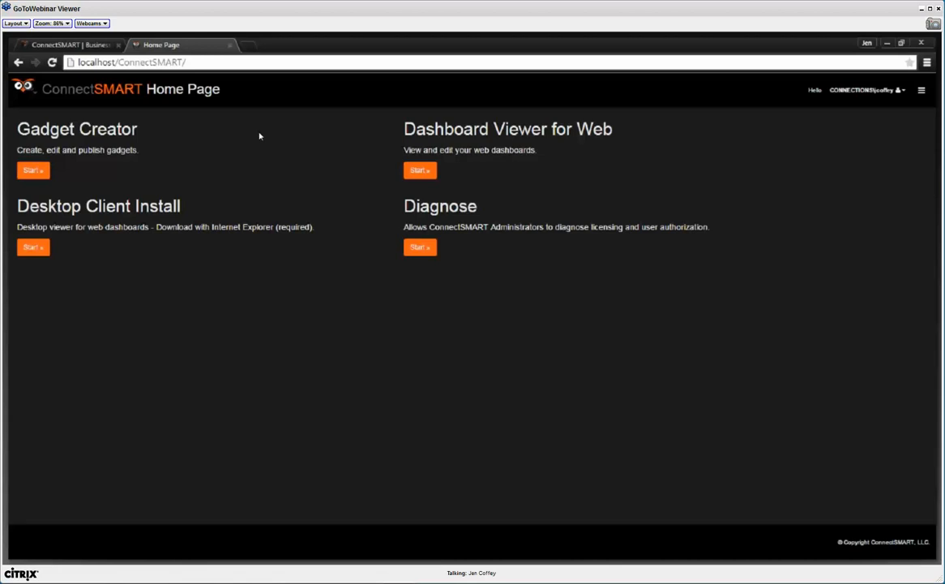
# - Open the documentation site docs.connectsmart.com in a new browser tab
pyautogui.click(247, 46)
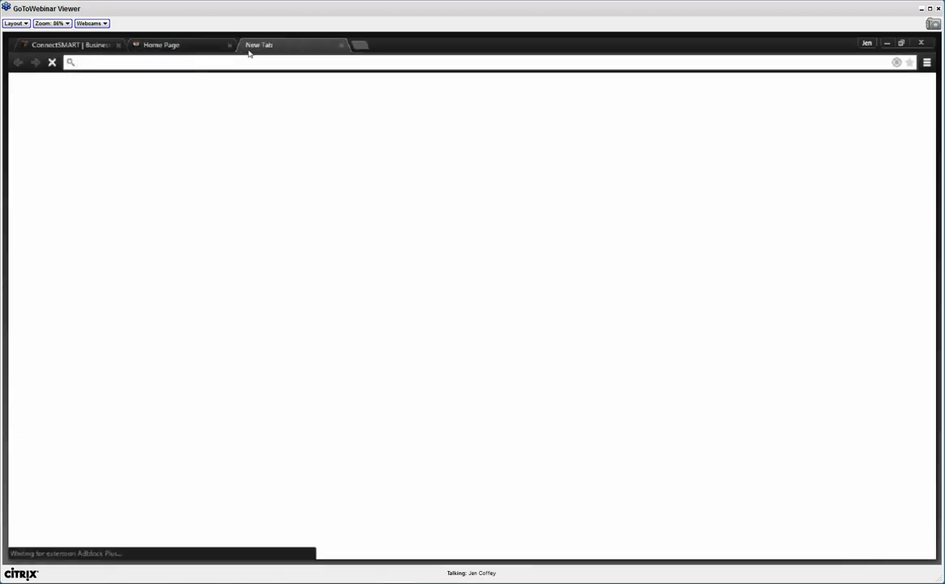
pyautogui.write('ww')
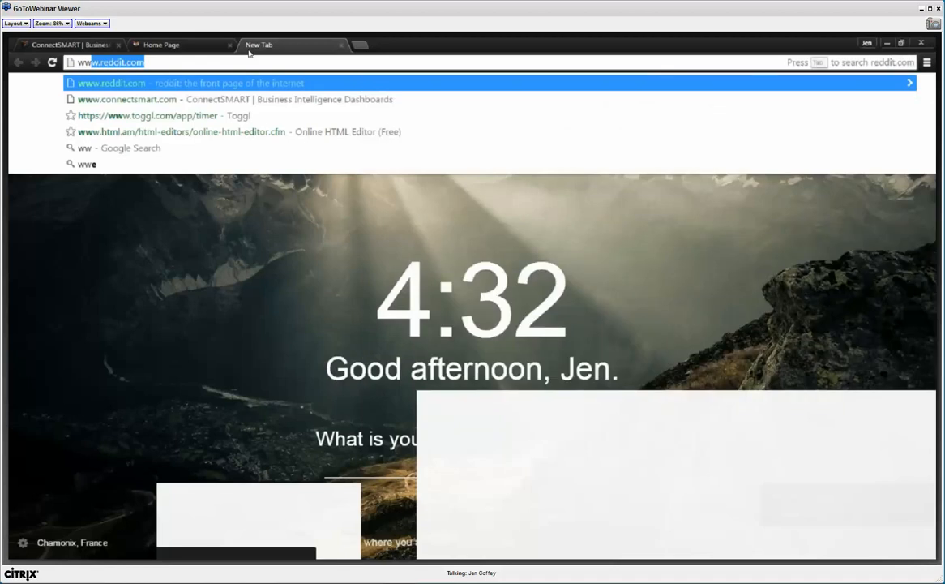
pyautogui.press('BackSpace')
pyautogui.press('BackSpace')
pyautogui.press('BackSpace')
pyautogui.write('docs.connectsmart.com')
pyautogui.press('Return')
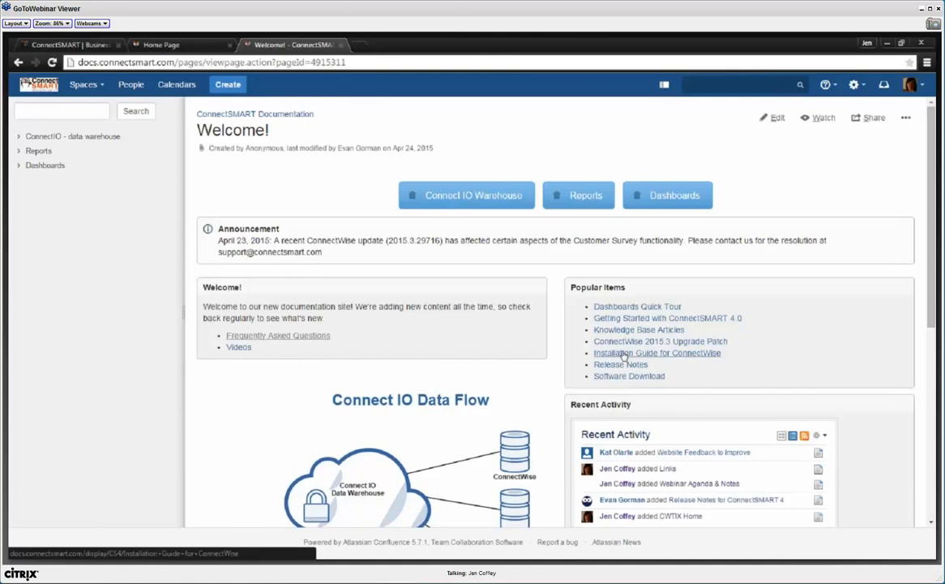
# - Start Dashboard Viewer for Web from the ConnectSMART home page and open the personal dashboard My Dashboard 1
pyautogui.click(160, 45)
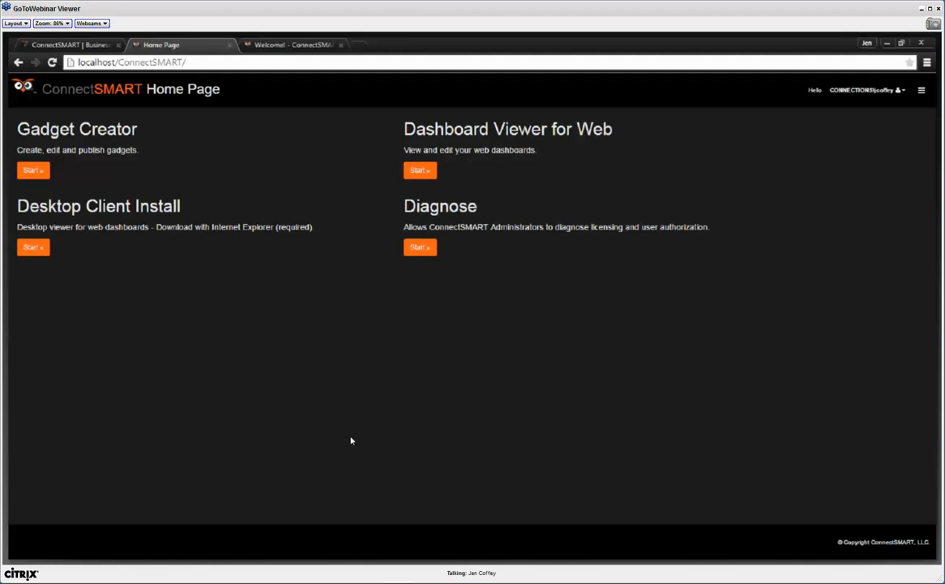
pyautogui.click(246, 65)
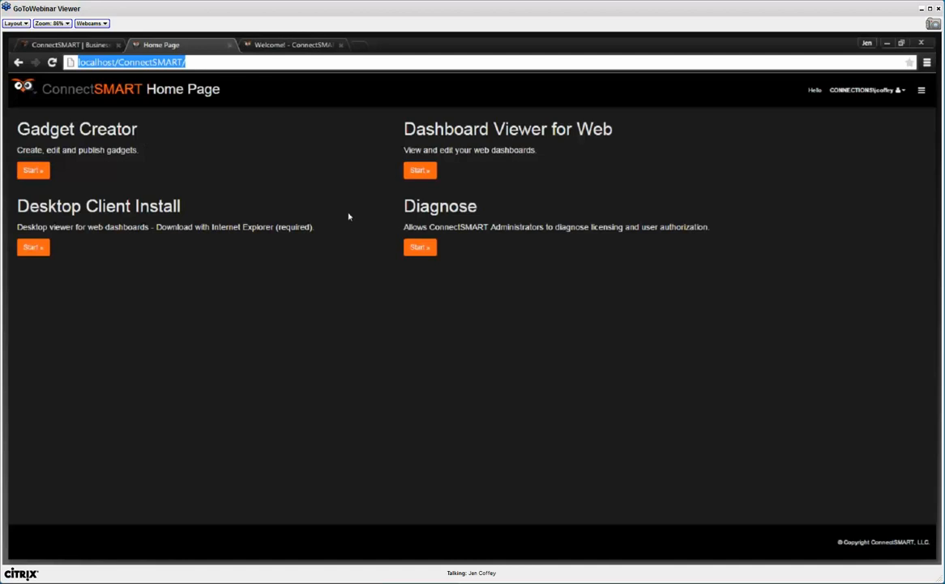
pyautogui.click(419, 169)
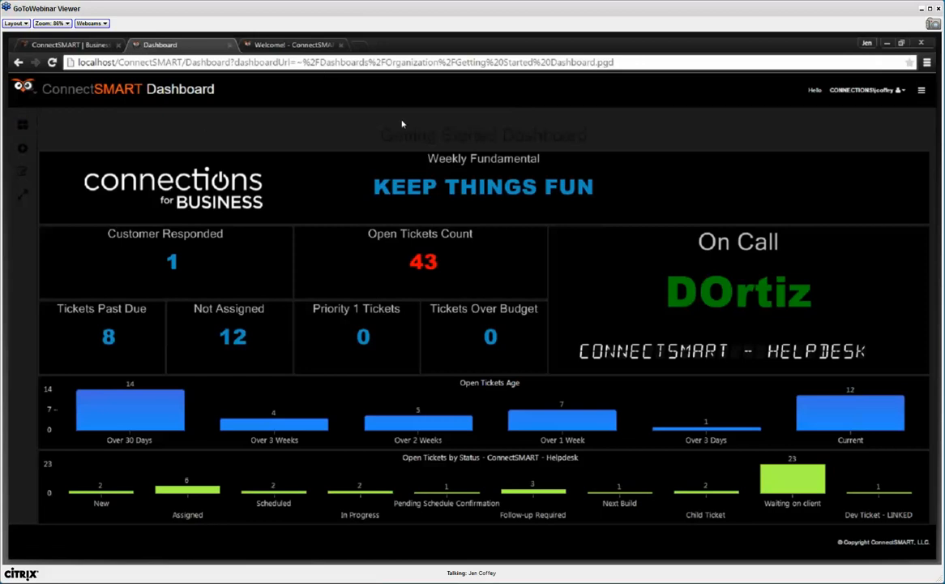
pyautogui.click(21, 126)
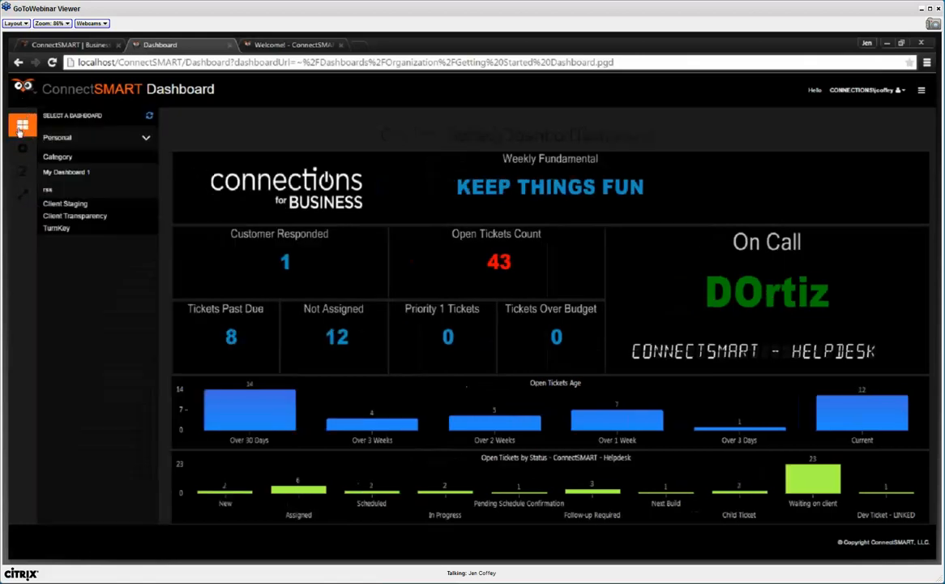
pyautogui.click(73, 172)
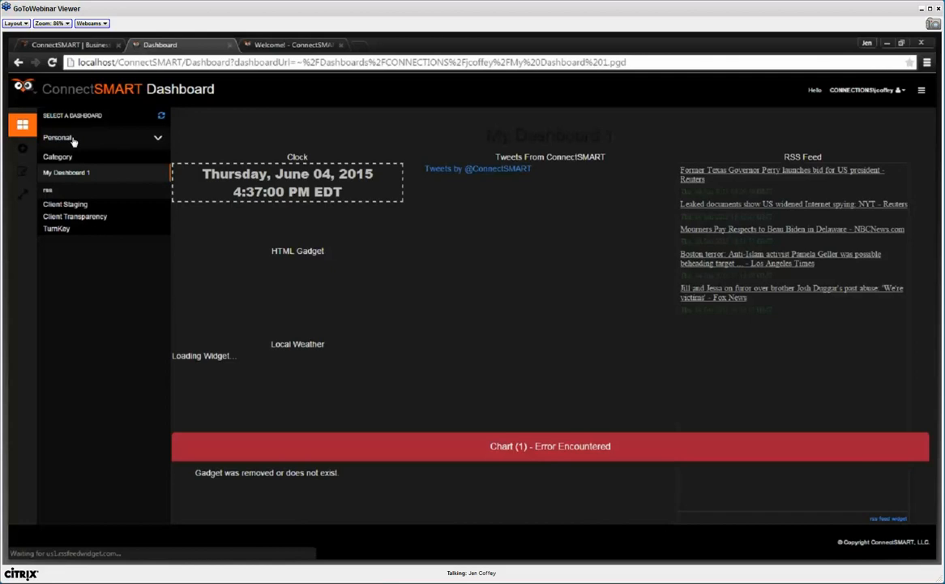
# - Switch to the Organization dashboards and view Getting Started Dashboard - Layout and Getting Started Dashboard
pyautogui.click(49, 138)
pyautogui.click(57, 150)
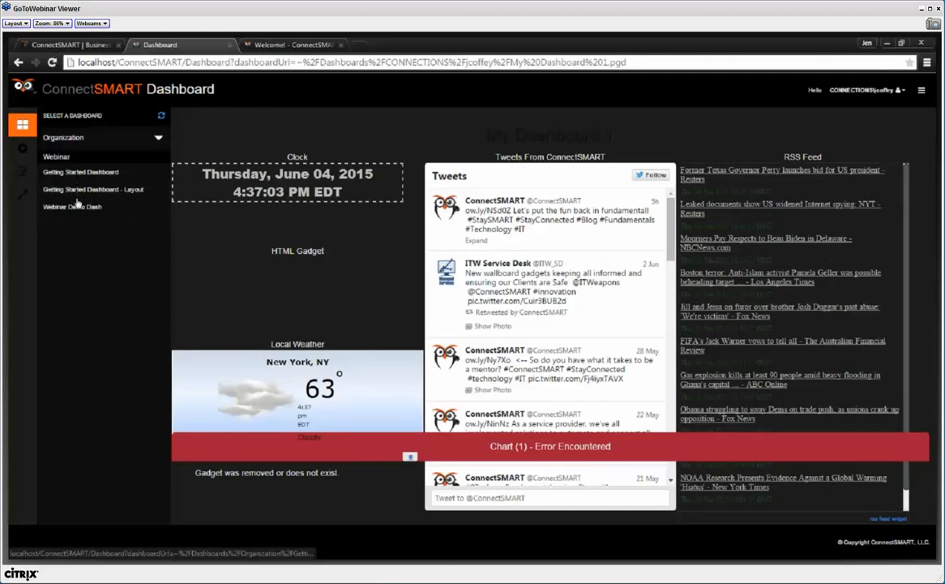
pyautogui.click(72, 189)
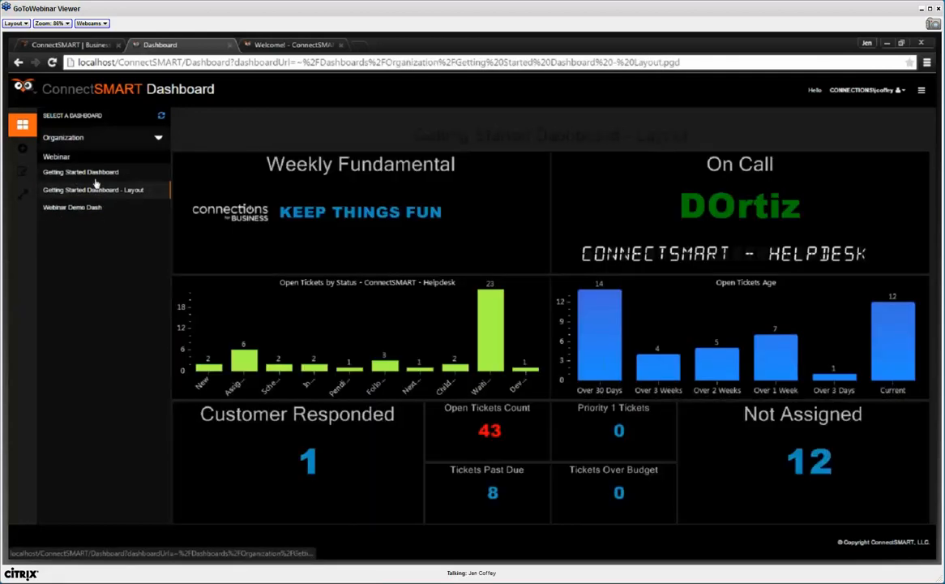
pyautogui.click(85, 172)
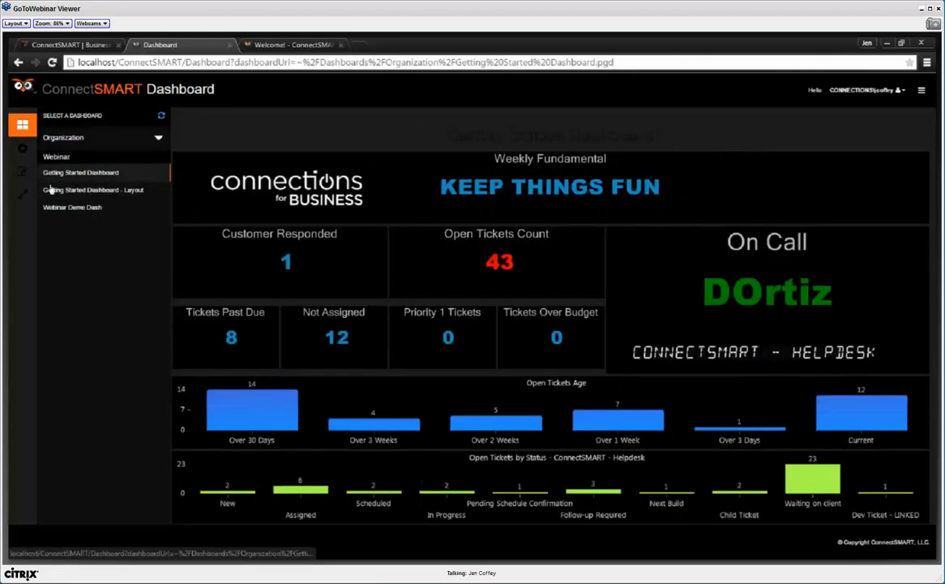
pyautogui.click(91, 136)
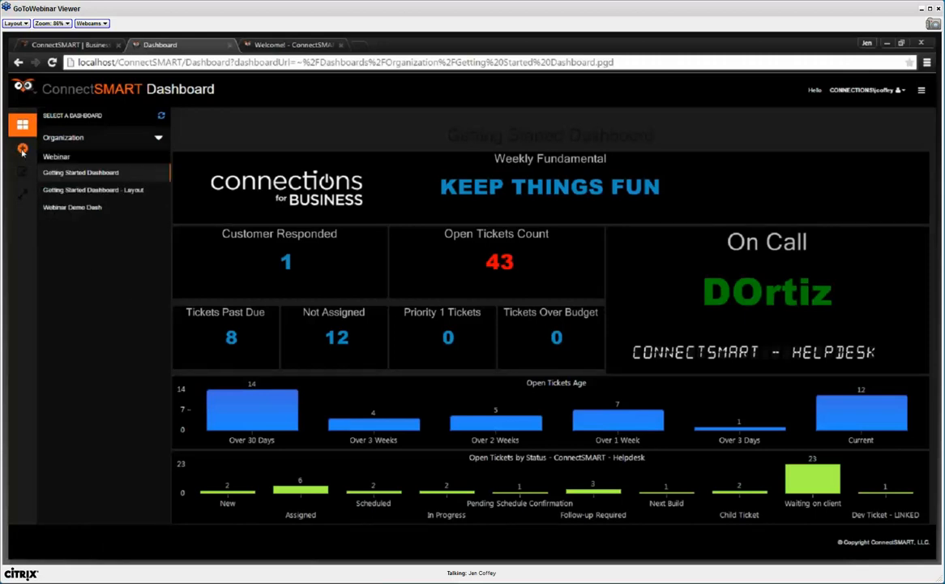
# - Create and save an Organization dashboard named test, in a new category called webinar plus the presenter's first name
pyautogui.click(22, 150)
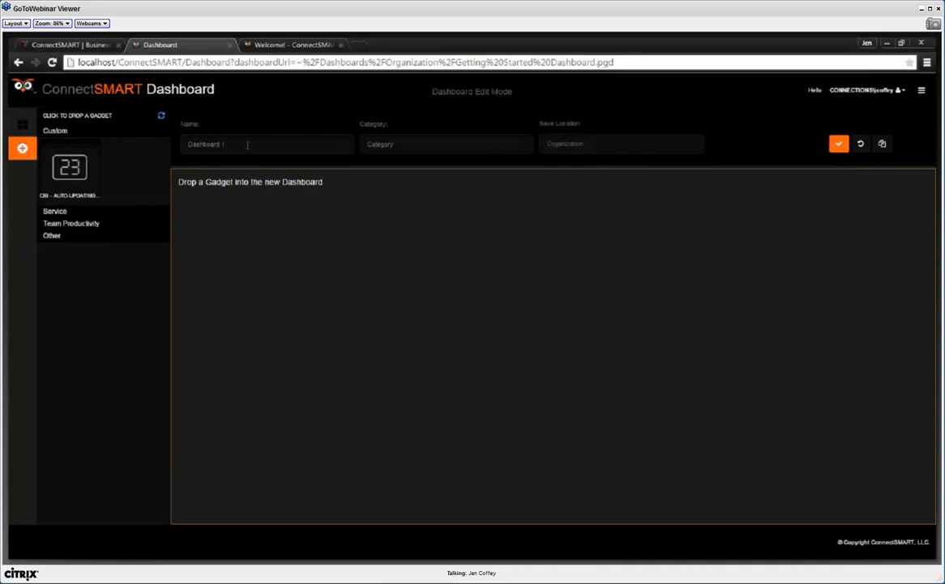
pyautogui.click(379, 147)
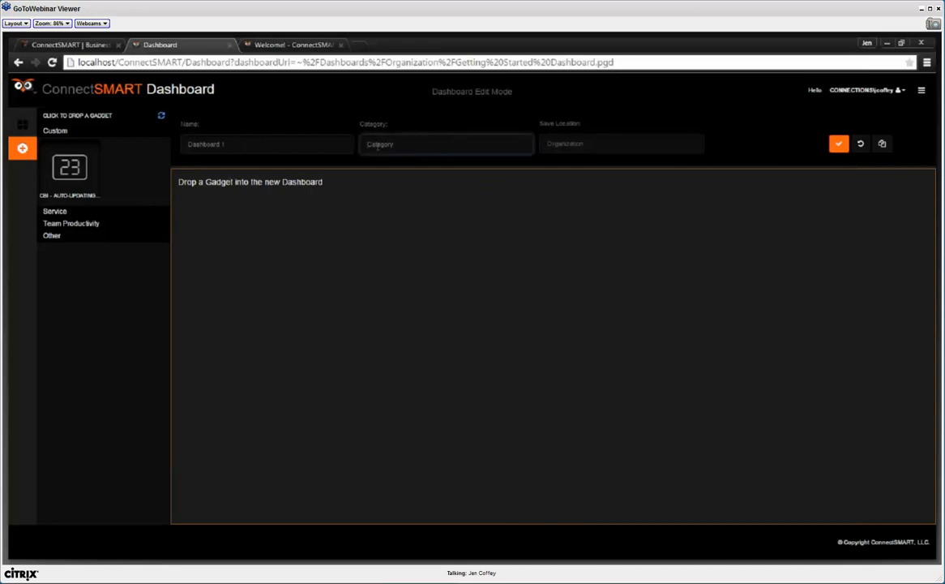
pyautogui.write('webinar - jen')
pyautogui.press('Tab')
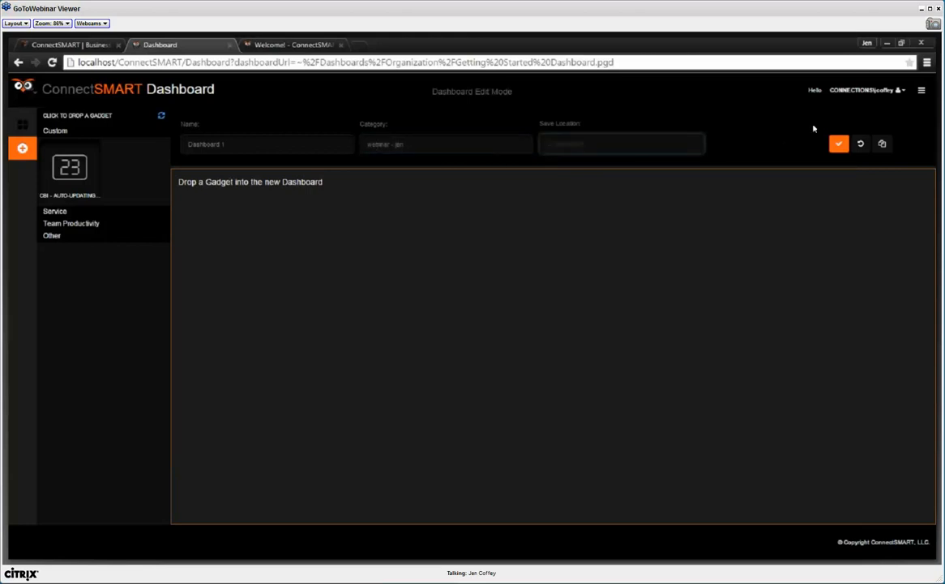
pyautogui.click(282, 146)
pyautogui.write('test')
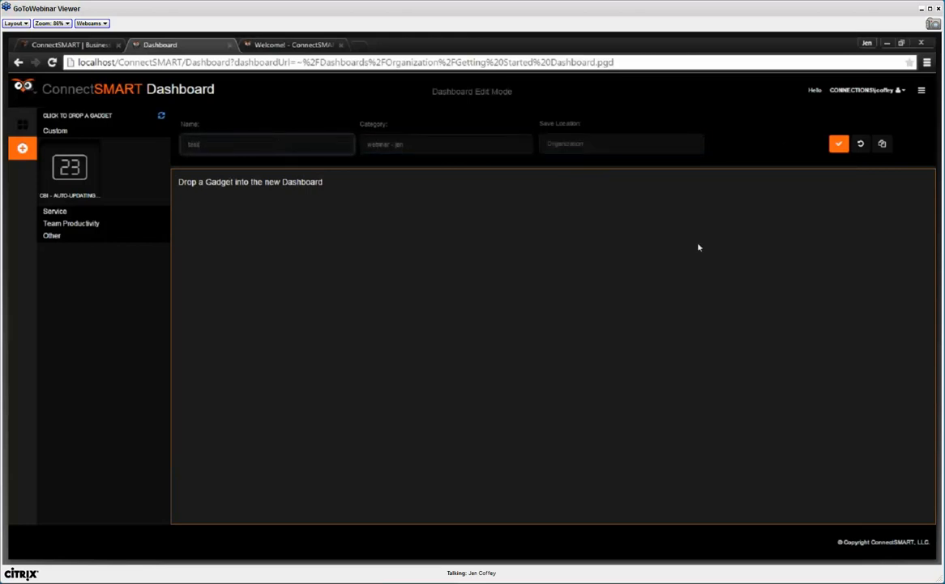
pyautogui.click(836, 148)
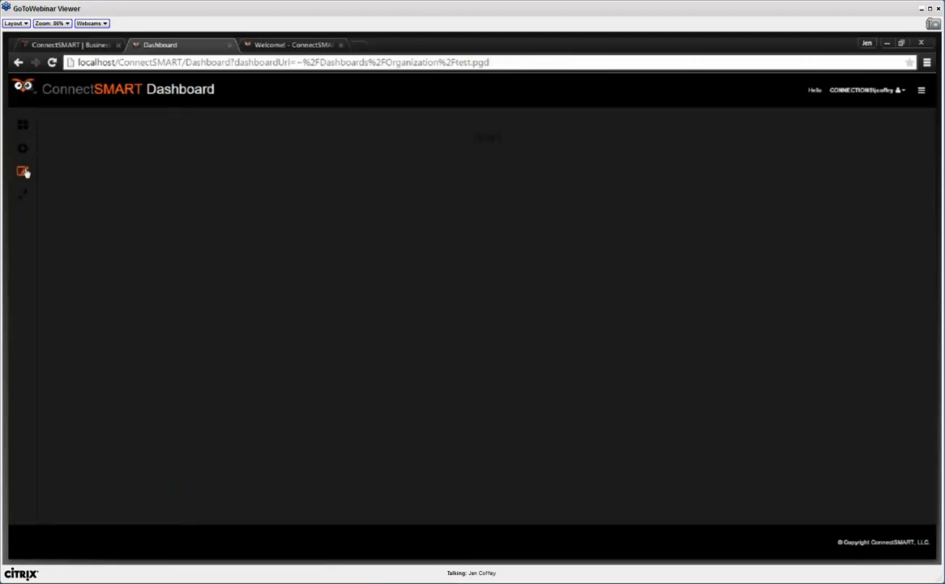
# - Find the test dashboard in the dashboard list, review its edit-mode options and save it
pyautogui.click(23, 124)
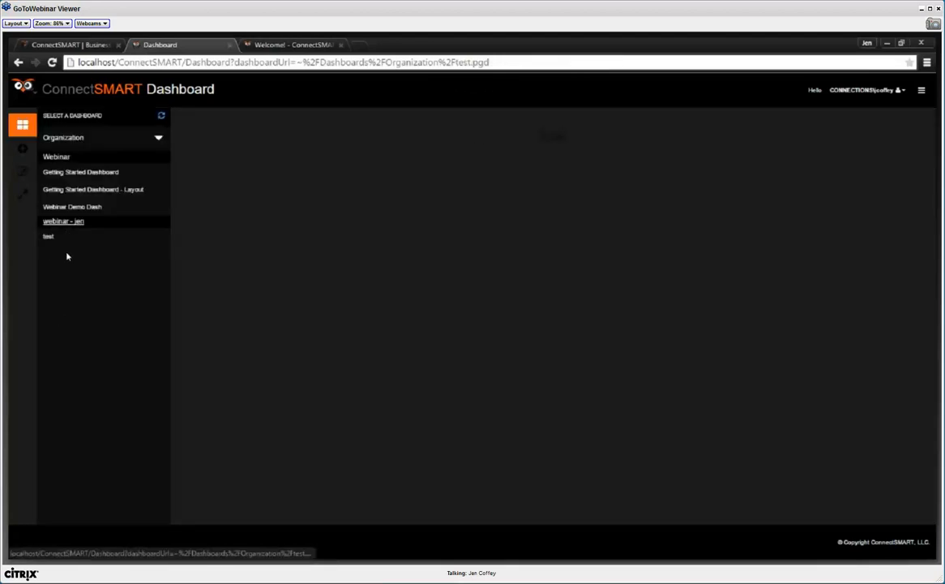
pyautogui.click(22, 174)
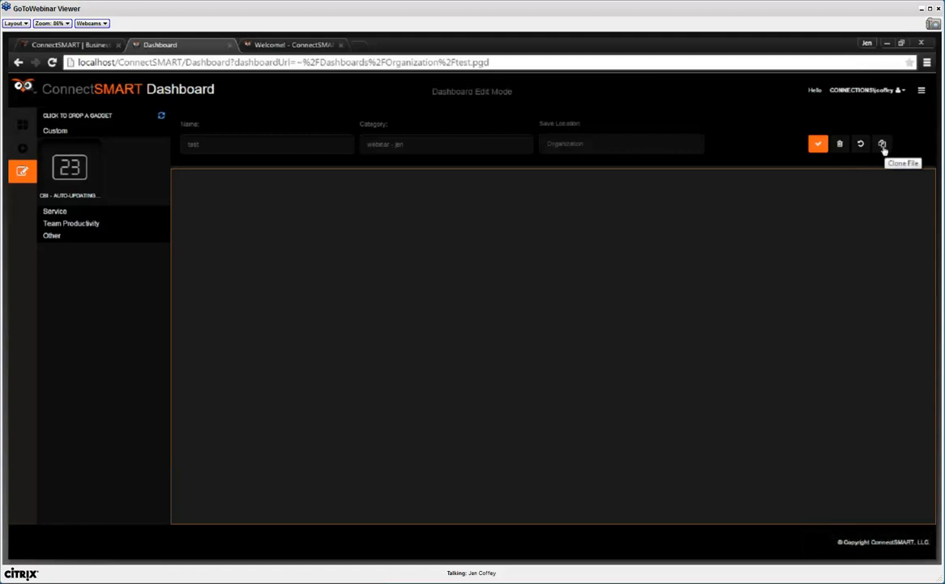
pyautogui.click(817, 154)
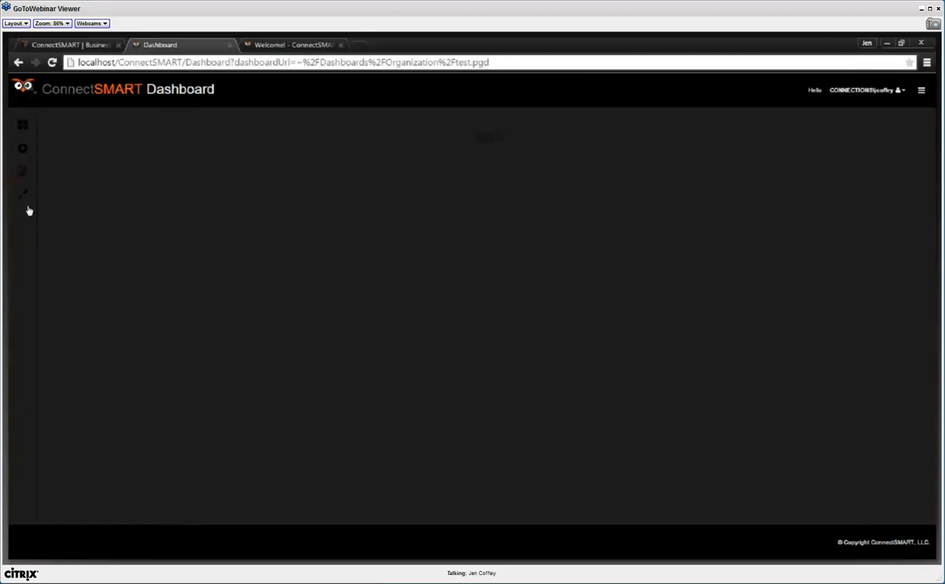
# - List the Organization dashboards again and open Getting Started Dashboard
pyautogui.click(23, 124)
pyautogui.click(82, 140)
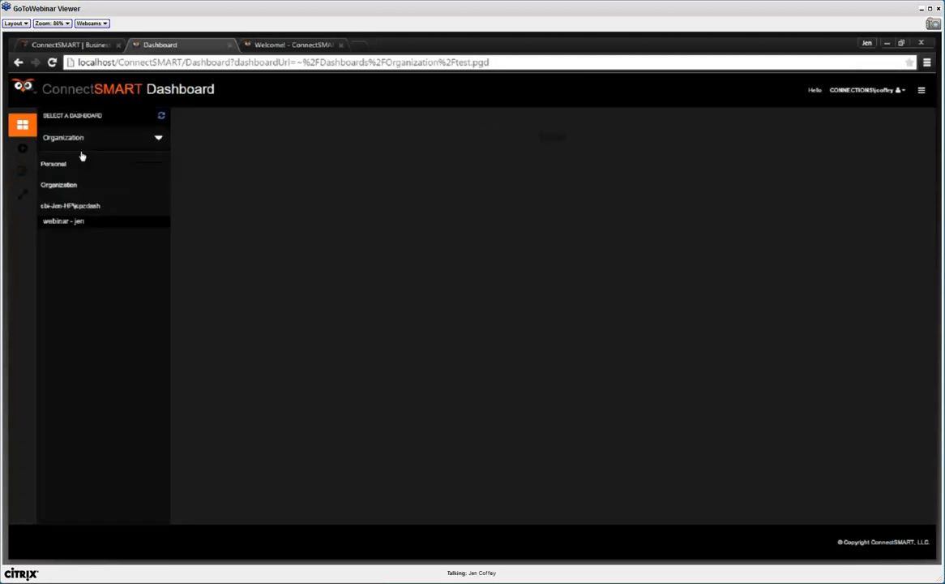
pyautogui.click(64, 185)
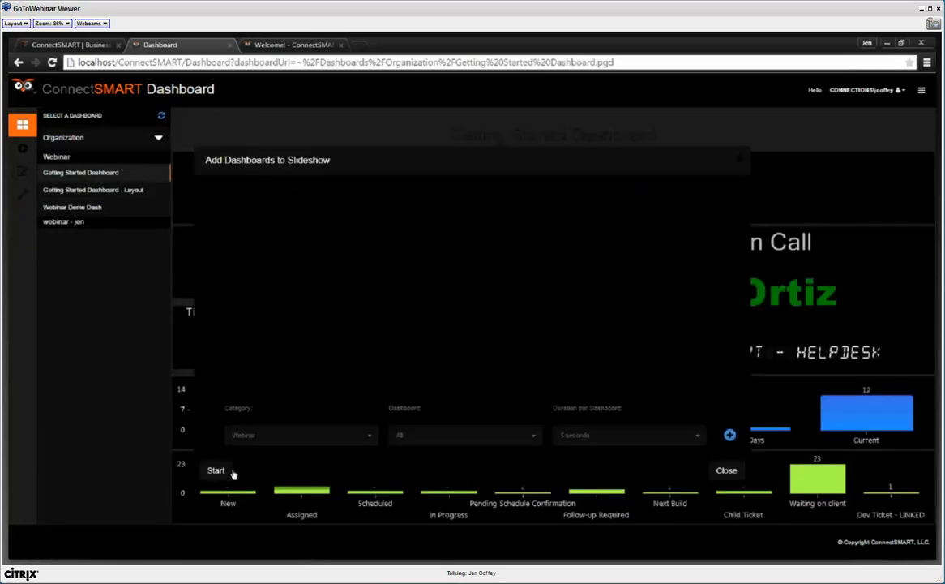
# - Review the category choices for a dashboard slideshow, keep Webinar, and run the slideshow full screen before exiting it
pyautogui.click(333, 439)
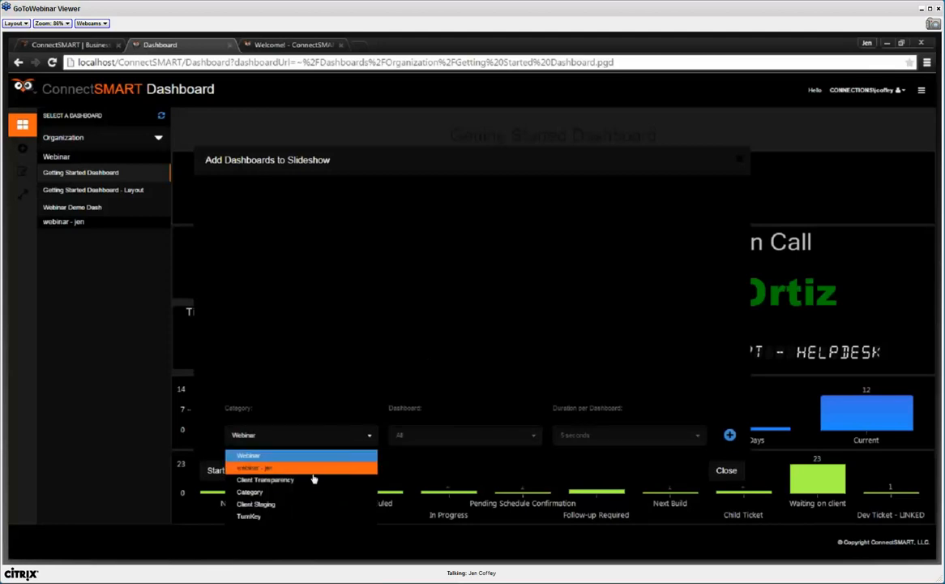
pyautogui.click(429, 379)
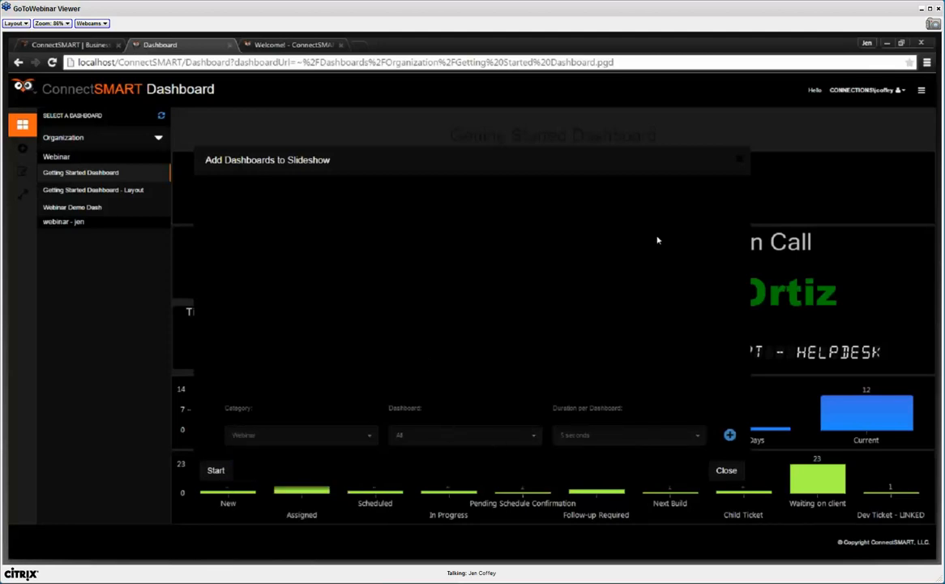
pyautogui.click(218, 470)
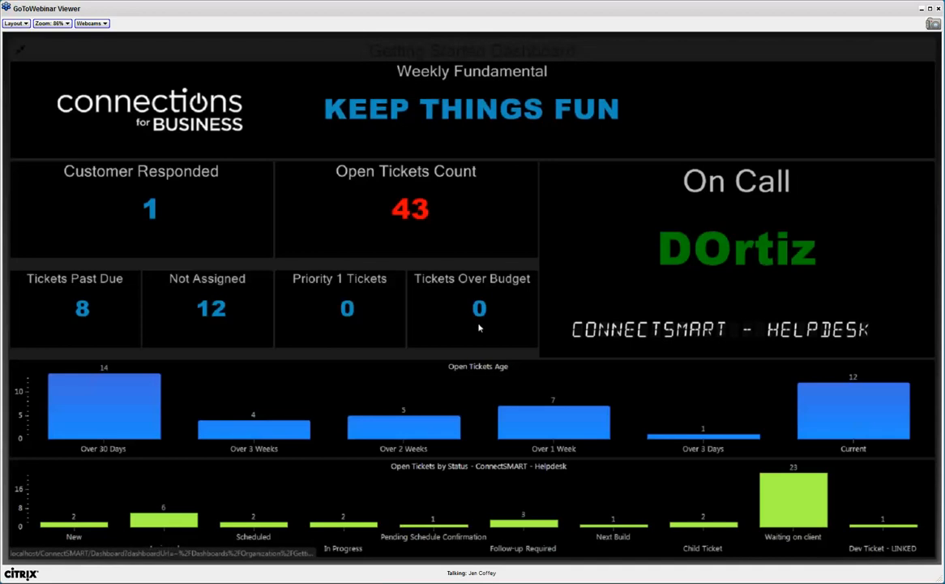
pyautogui.press('Escape')
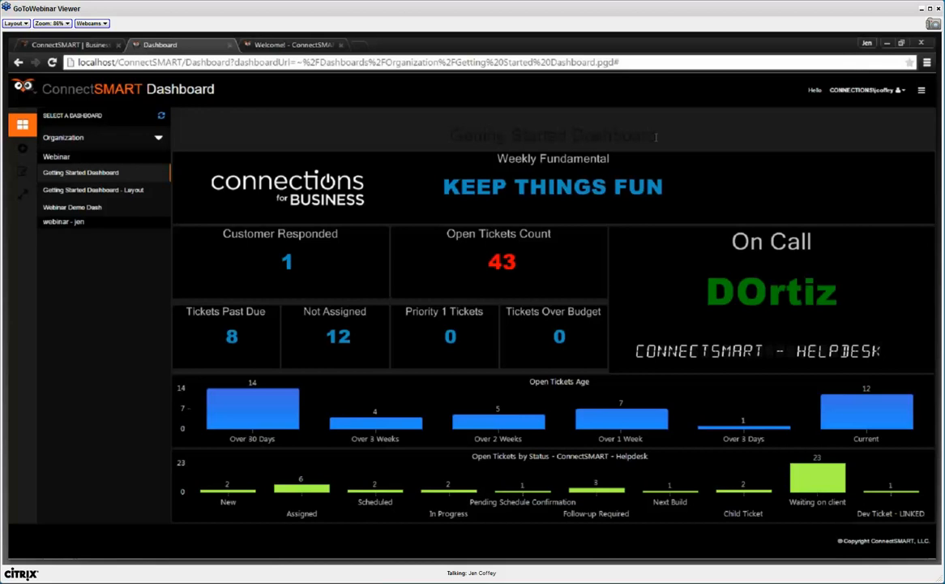
# - Reopen the slideshow setup to review its category, dashboard and duration options, and close it
pyautogui.click(23, 182)
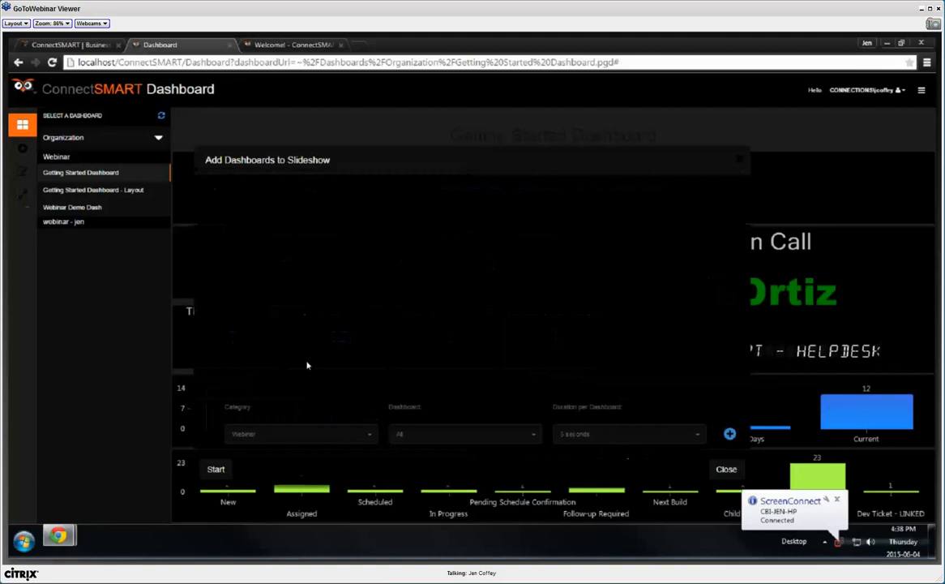
pyautogui.click(739, 471)
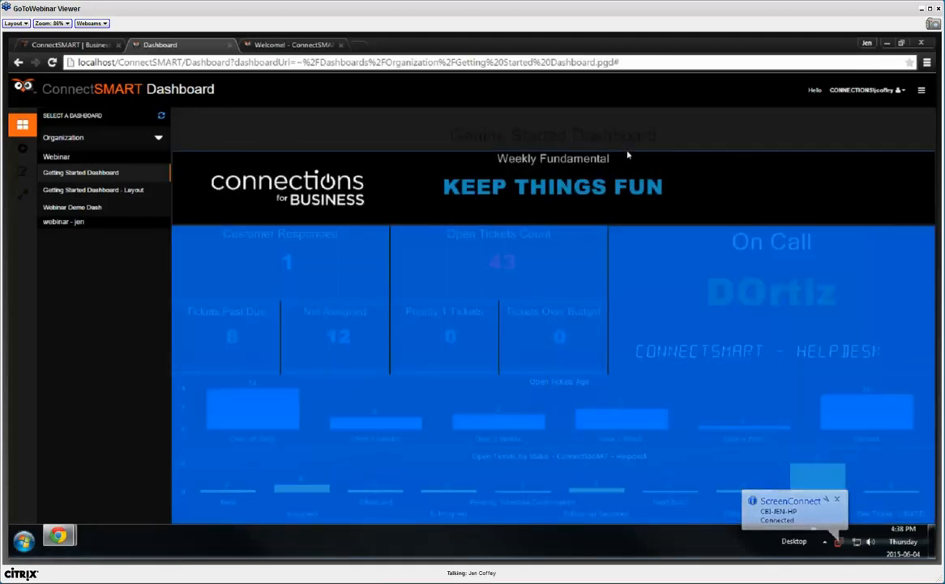
pyautogui.click(229, 289)
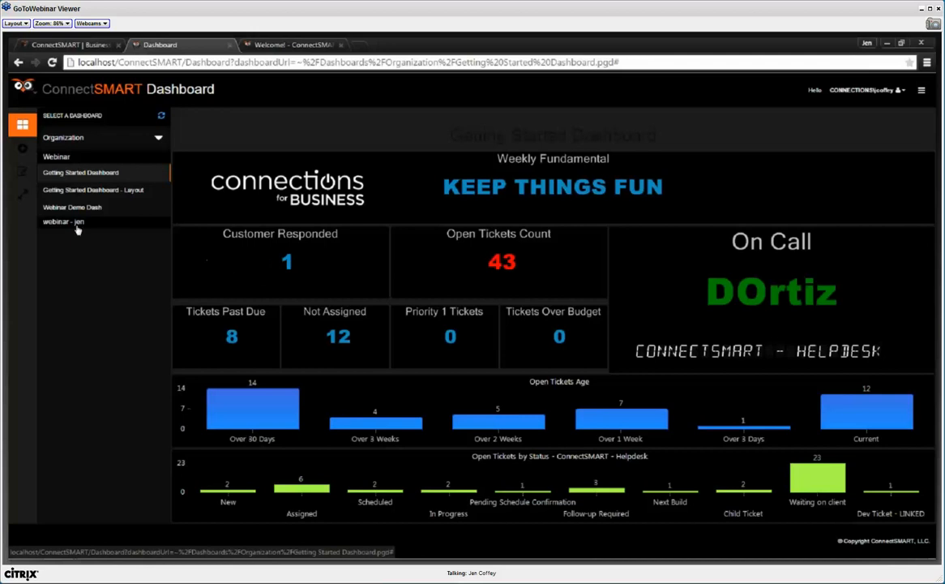
# - Clone Getting Started Dashboard in edit mode and rename the clone Getting Started Dashboard - copy
pyautogui.click(22, 170)
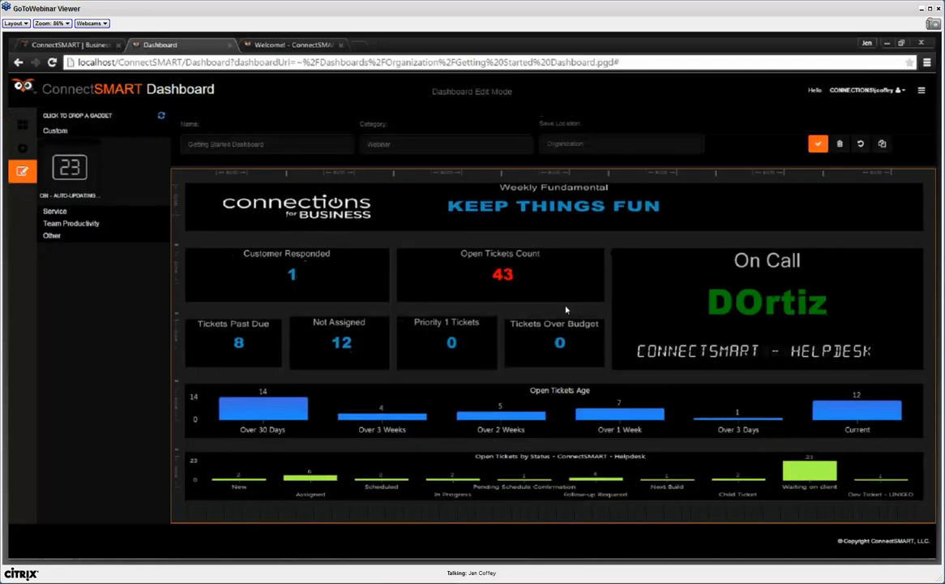
pyautogui.click(886, 144)
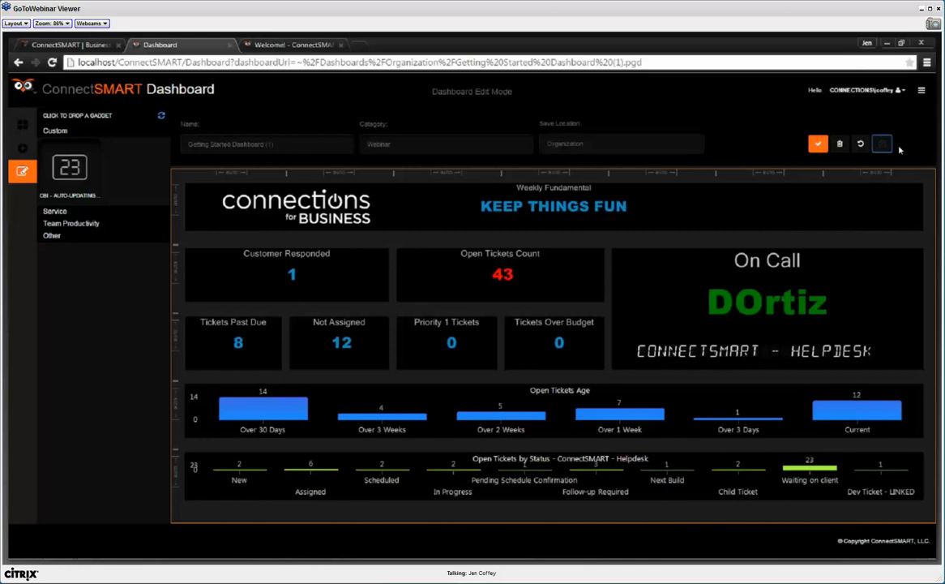
pyautogui.moveTo(276, 144)
pyautogui.mouseDown()
pyautogui.moveTo(254, 144)
pyautogui.moveTo(266, 144)
pyautogui.mouseUp()
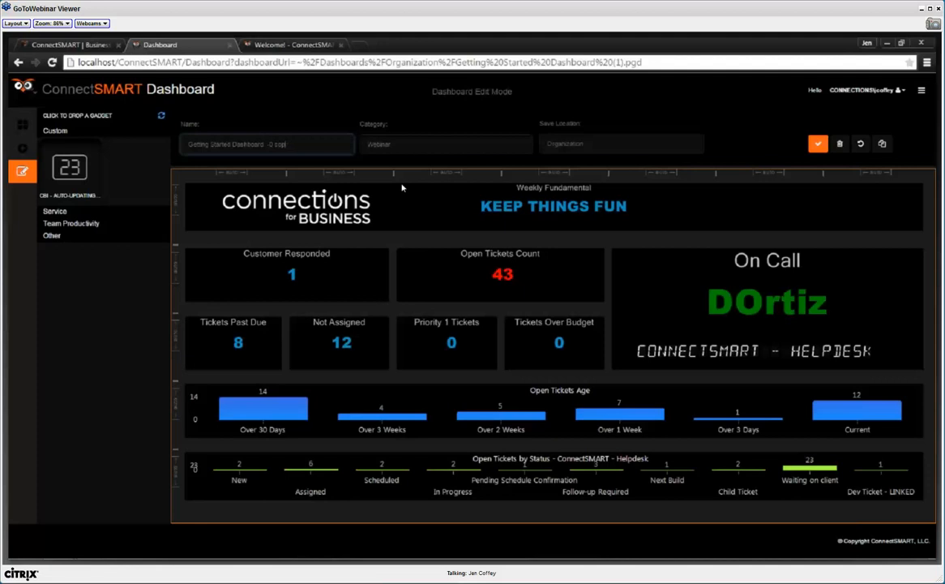
pyautogui.write('- copy')
pyautogui.press('Tab')
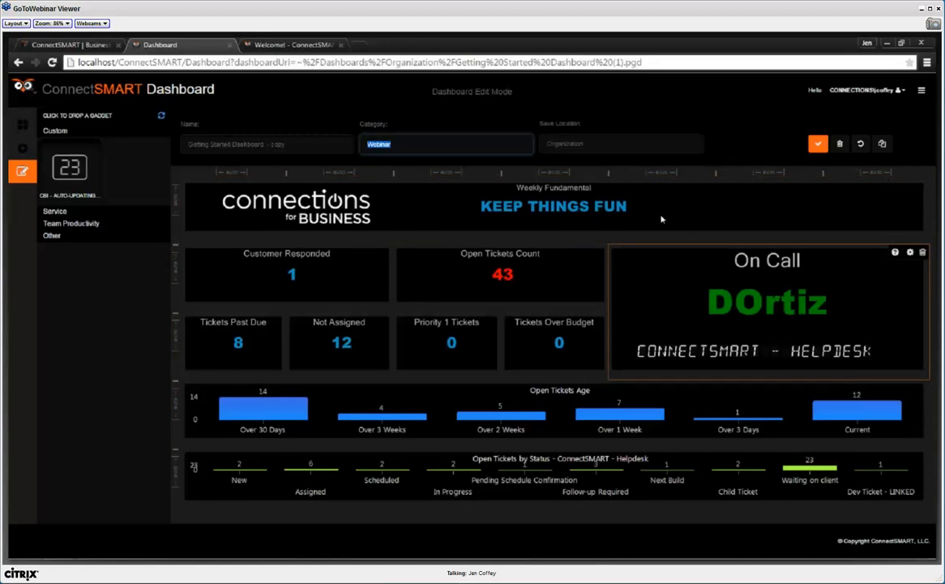
# - Narrow the Weekly Fundamental gadget so its right edge lines up with the left edge of the On Call gadget
pyautogui.click(596, 198)
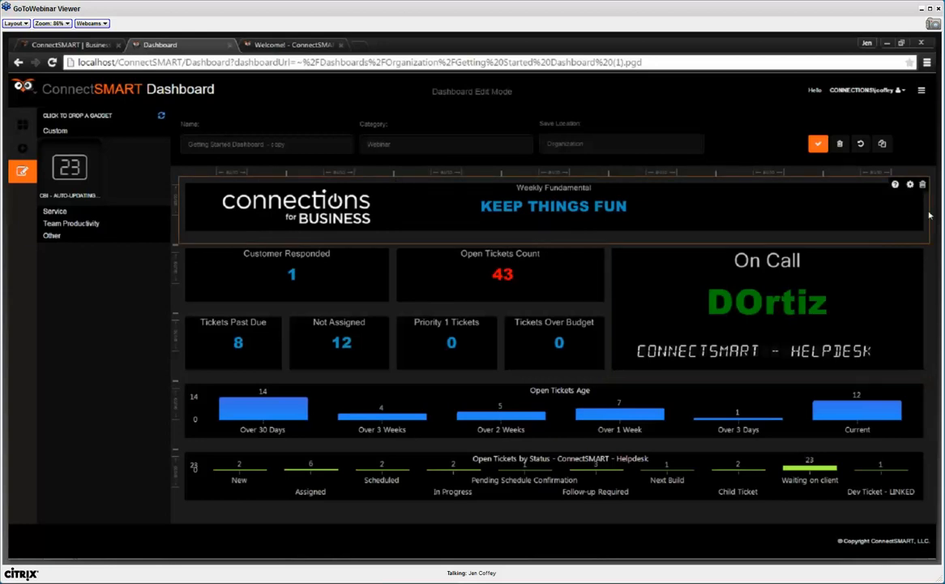
pyautogui.moveTo(929, 215); pyautogui.dragTo(673, 243)
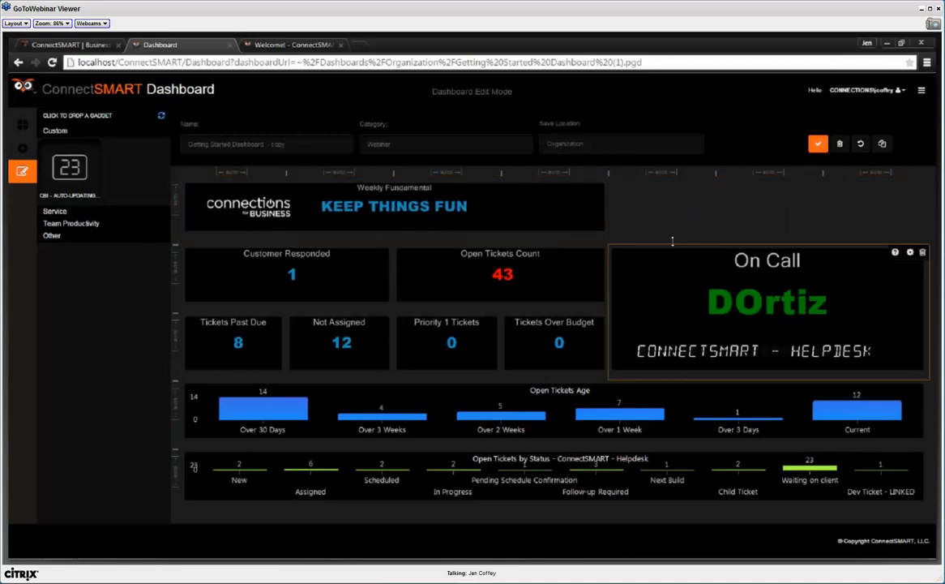
# - Extend the On Call gadget up to the top row and move Tickets Past Due between Customer Responded and Open Tickets Count
pyautogui.moveTo(672, 241); pyautogui.dragTo(672, 173)
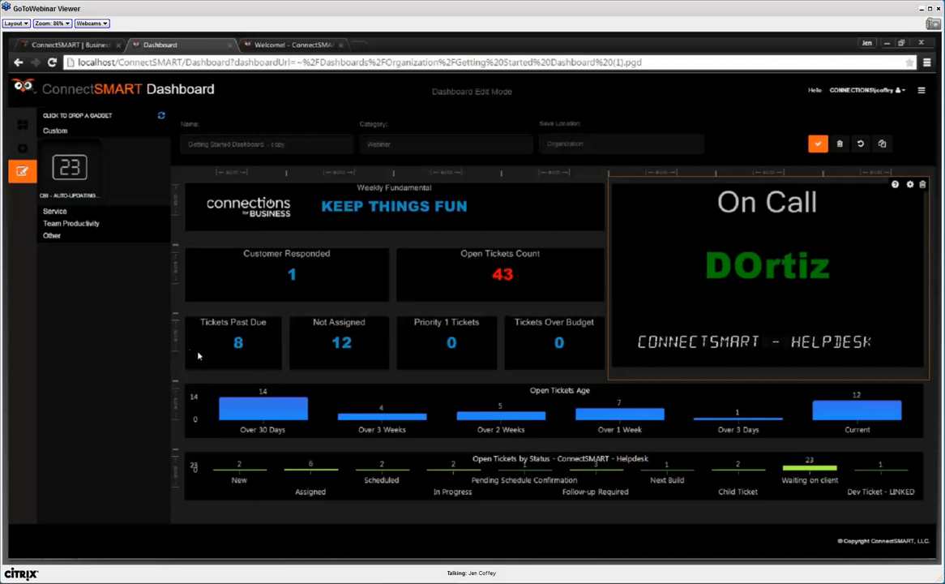
pyautogui.moveTo(273, 369); pyautogui.dragTo(392, 301)
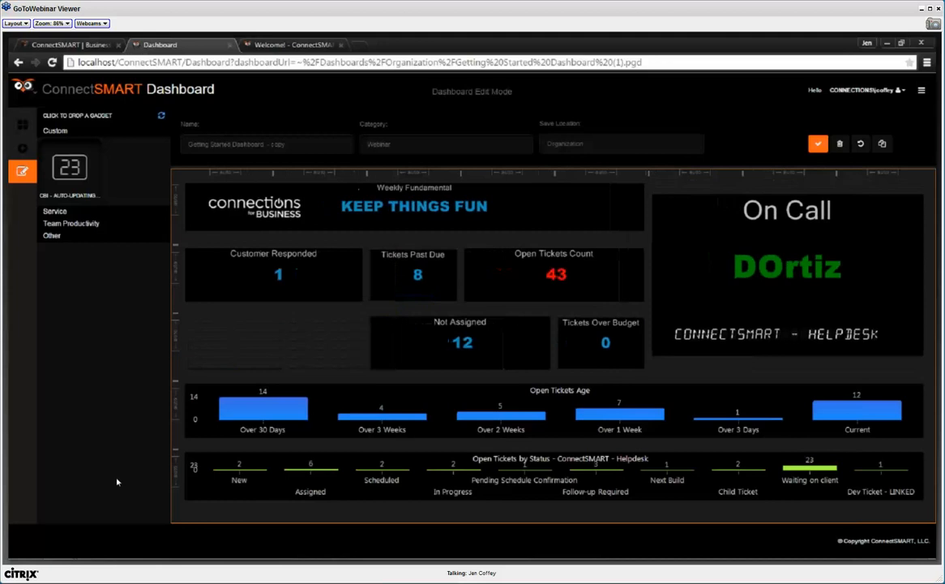
pyautogui.click(235, 270)
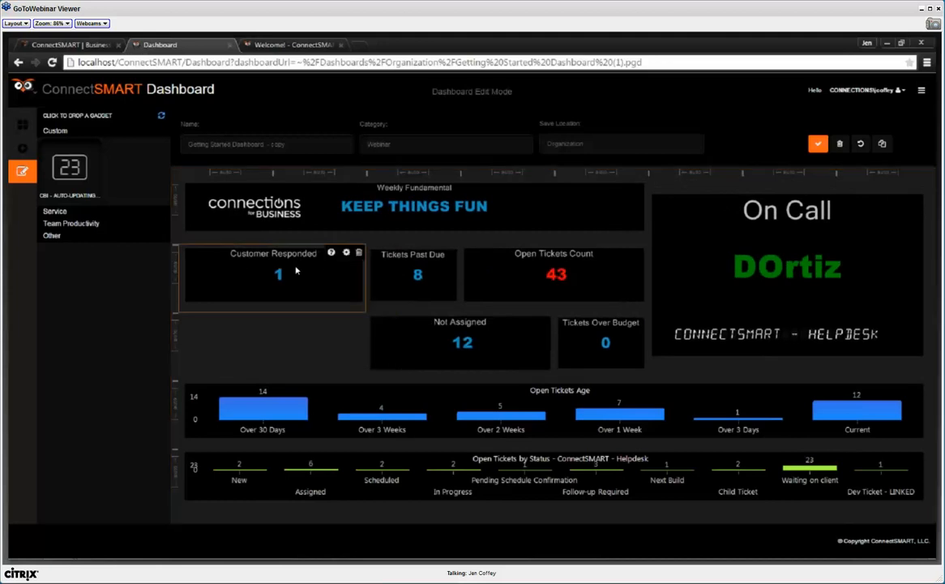
pyautogui.click(587, 278)
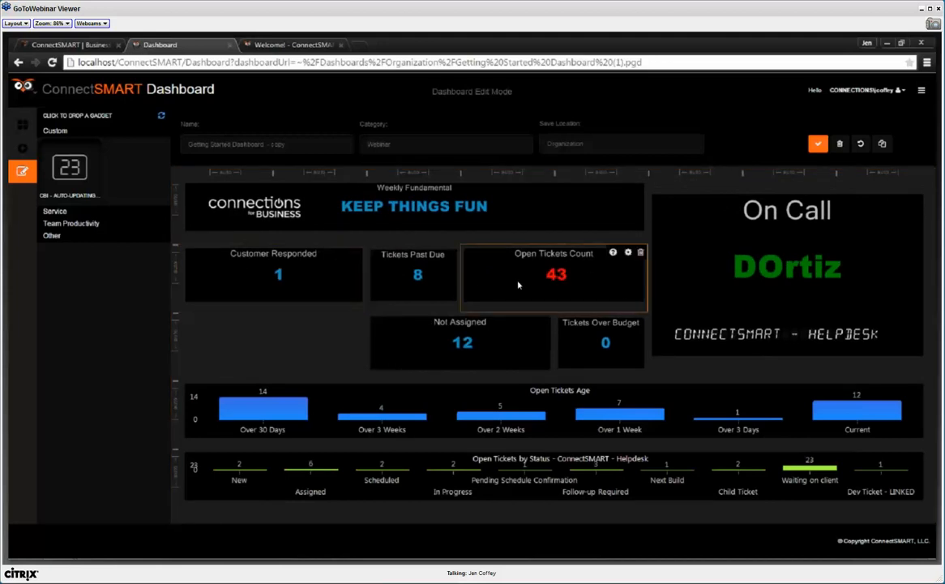
pyautogui.click(398, 283)
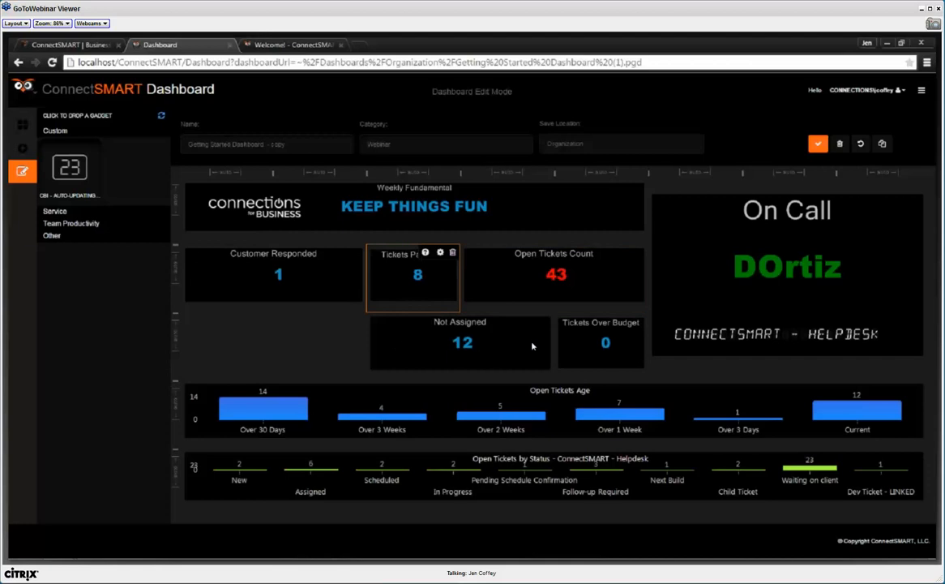
# - Move the Tickets Over Budget gadget into the empty space directly left of Not Assigned
pyautogui.moveTo(522, 343); pyautogui.dragTo(363, 321)
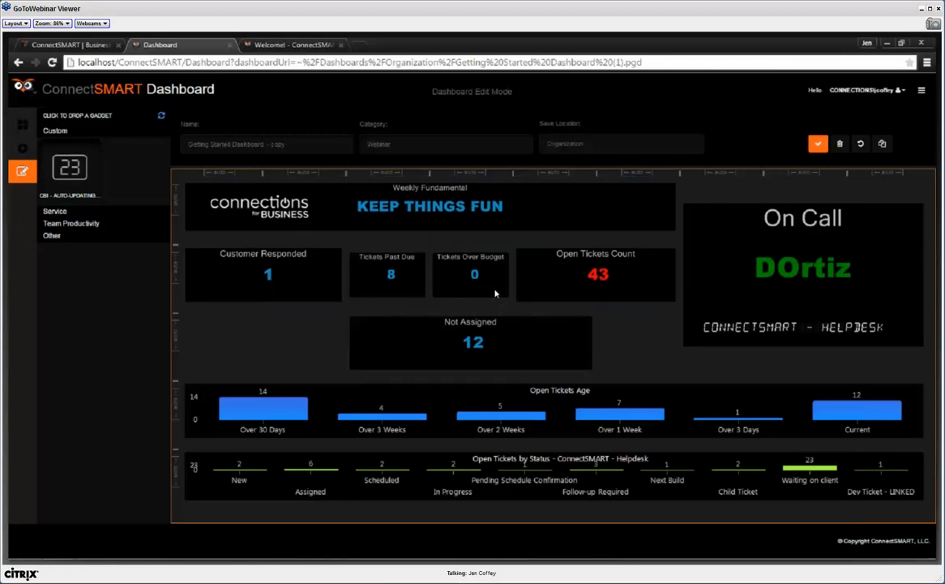
pyautogui.moveTo(460, 276); pyautogui.dragTo(305, 341)
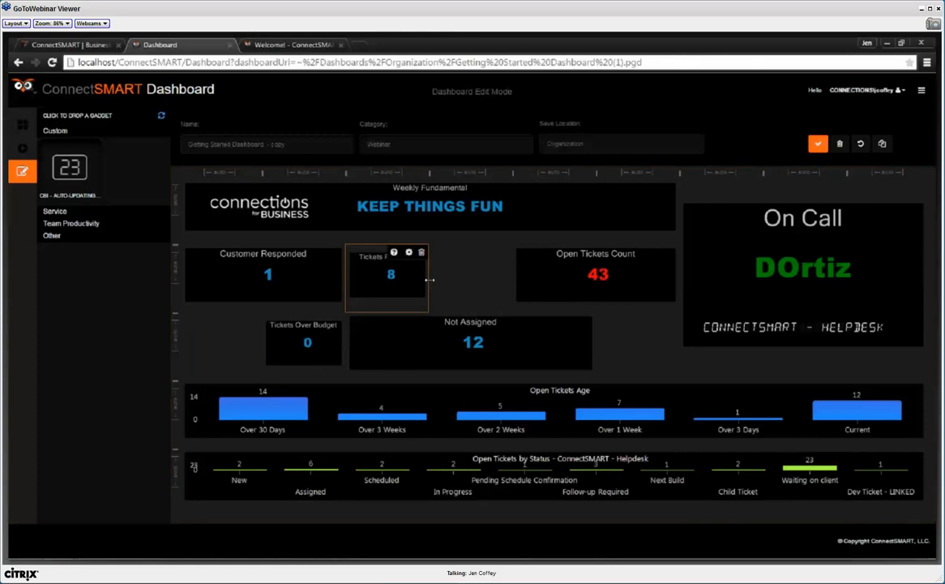
# - Widen Tickets Past Due until it meets Open Tickets Count, and narrow Customer Responded to a single column
pyautogui.moveTo(426, 284); pyautogui.dragTo(487, 280)
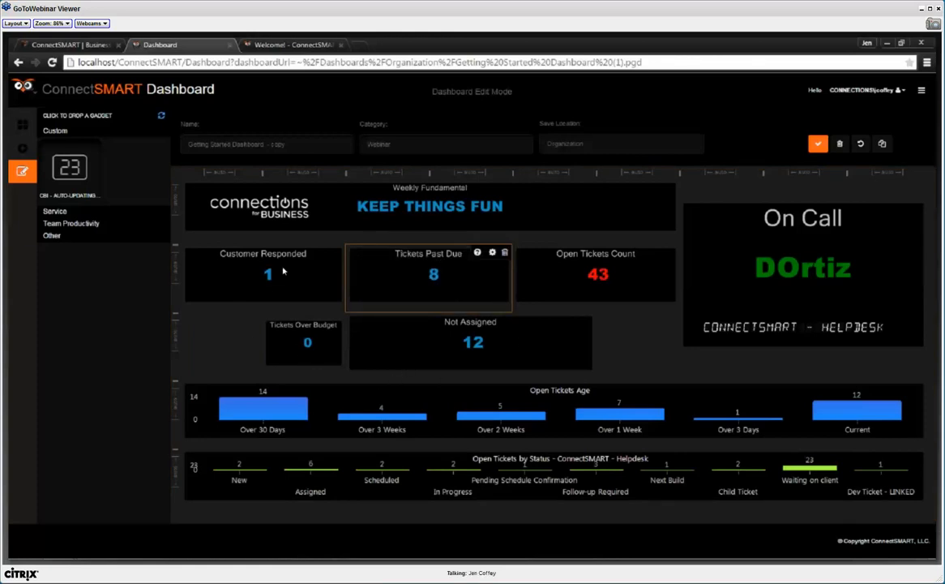
pyautogui.click(316, 277)
pyautogui.moveTo(315, 277); pyautogui.dragTo(218, 282)
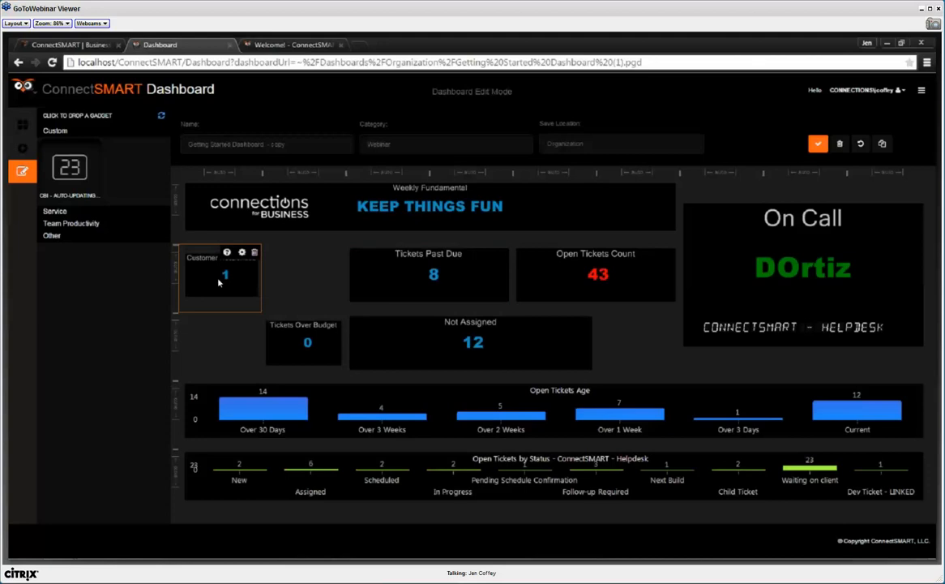
# - Extend Tickets Over Budget up into the row above and move Priority 1 Tickets between Tickets Past Due and Open Tickets Count
pyautogui.click(316, 337)
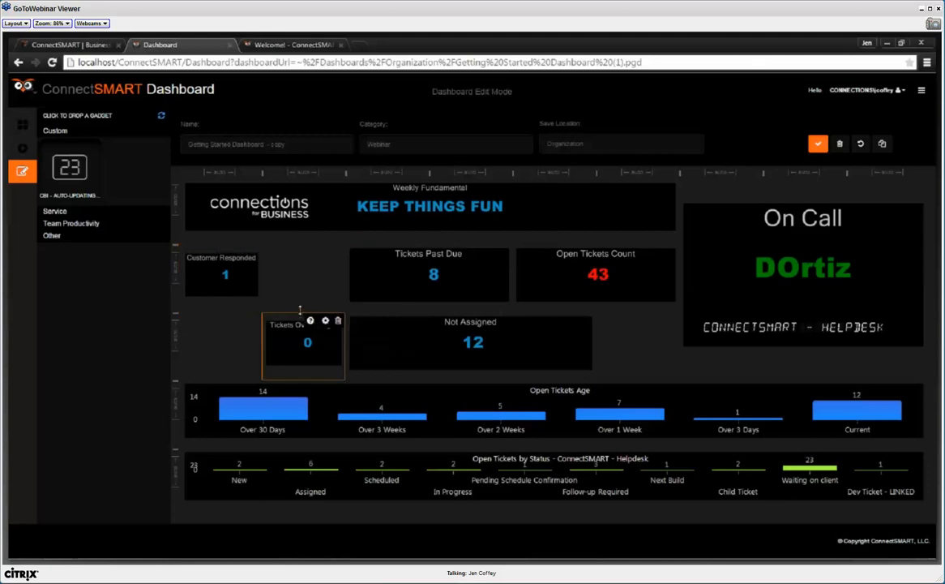
pyautogui.click(493, 358)
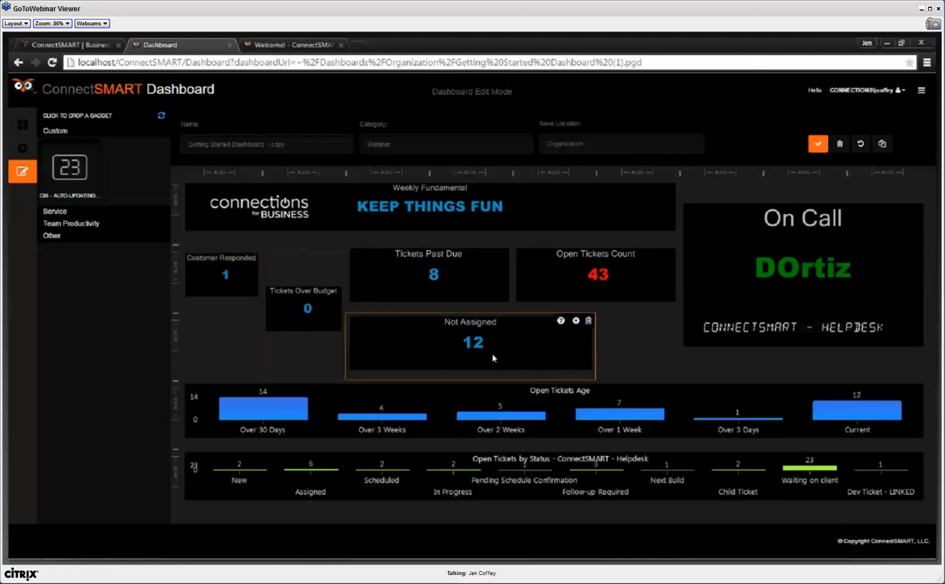
pyautogui.moveTo(635, 348)
pyautogui.mouseDown()
pyautogui.moveTo(677, 349)
pyautogui.moveTo(468, 353)
pyautogui.moveTo(513, 347)
pyautogui.moveTo(511, 300)
pyautogui.moveTo(507, 329)
pyautogui.mouseUp()
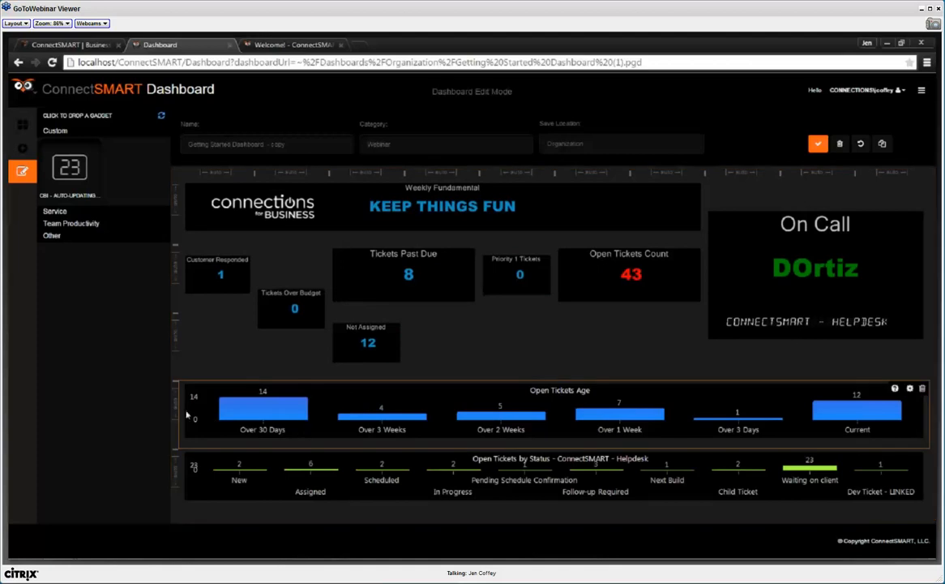
# - Shorten On Call to two rows and resize Open Tickets Age to fill the two rows beneath it, starting right of Not Assigned
pyautogui.moveTo(183, 408); pyautogui.dragTo(358, 378)
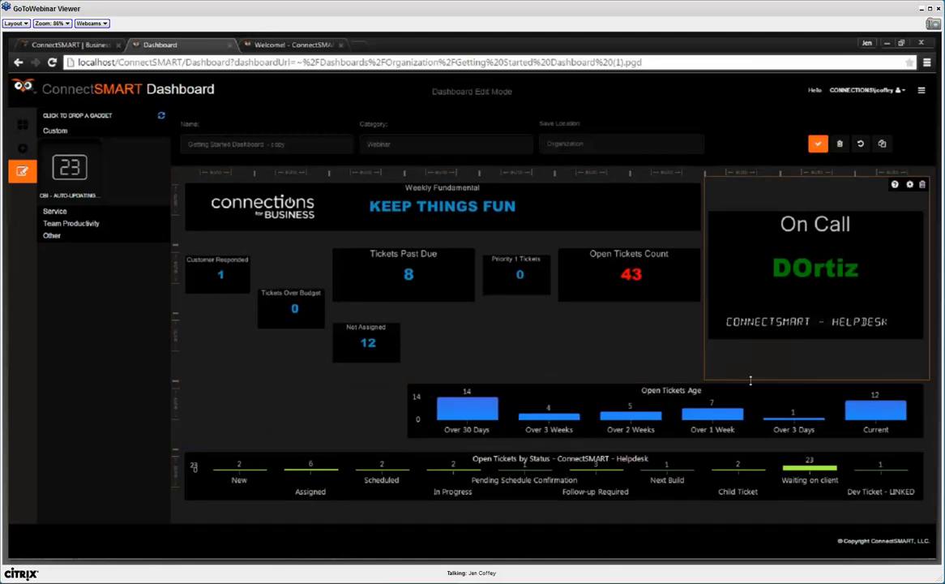
pyautogui.moveTo(751, 380); pyautogui.dragTo(760, 332)
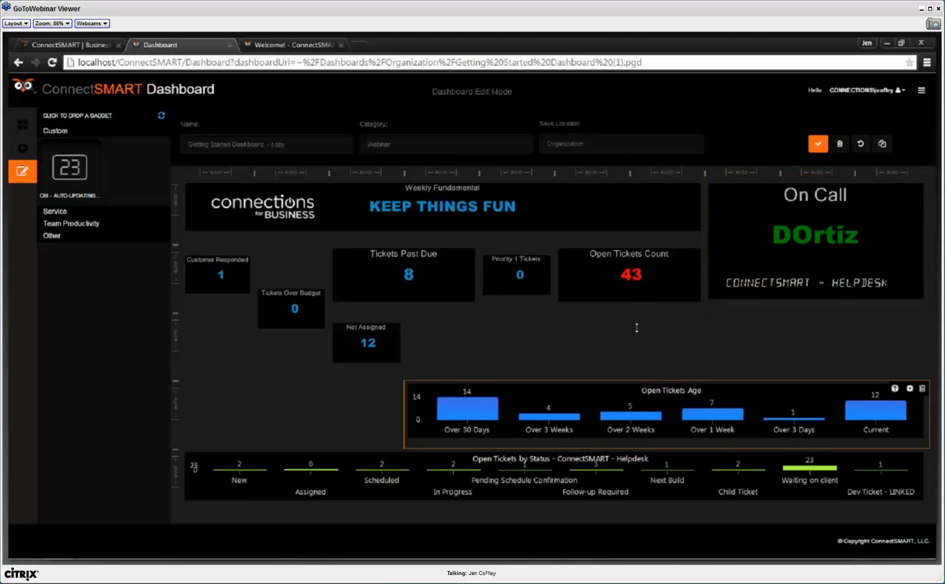
pyautogui.moveTo(636, 327); pyautogui.dragTo(642, 304)
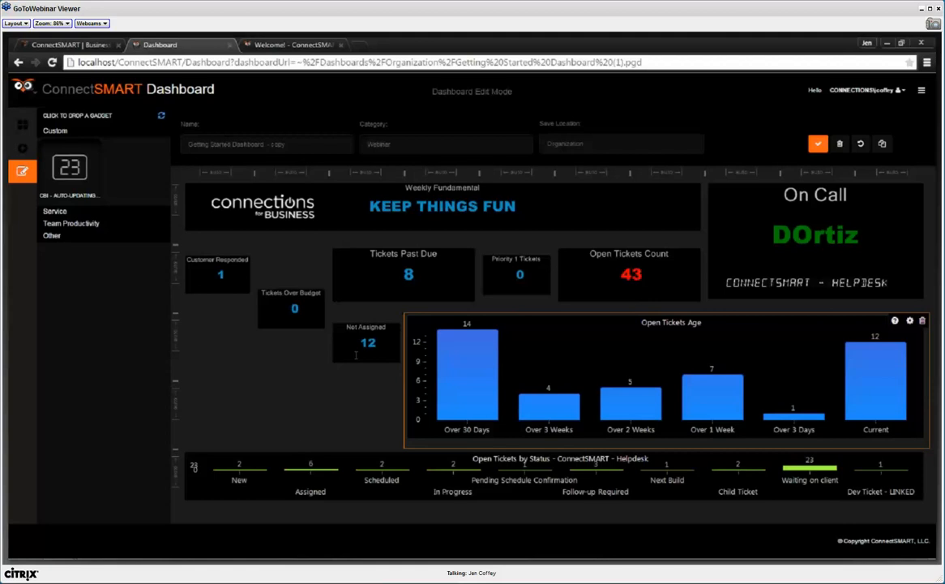
pyautogui.moveTo(407, 445); pyautogui.dragTo(411, 444)
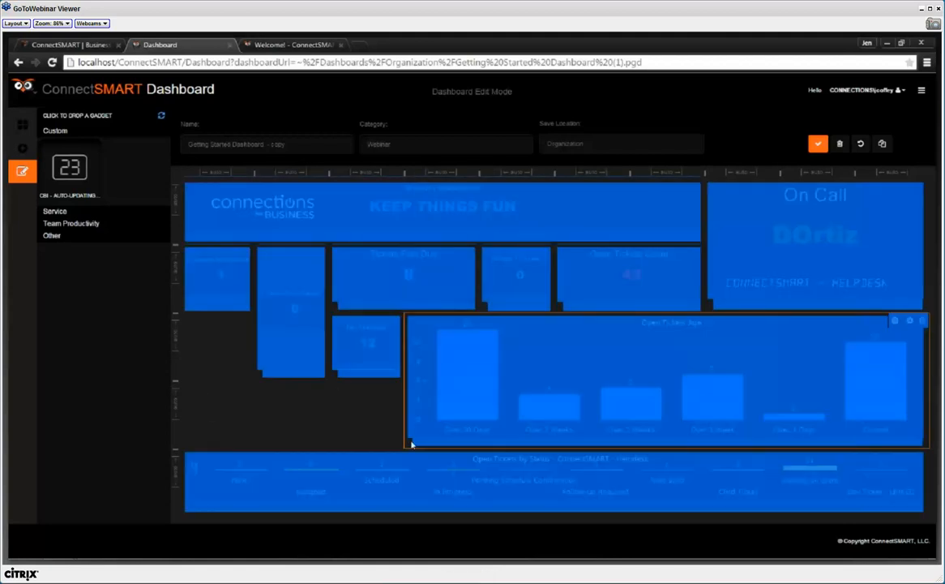
pyautogui.moveTo(355, 413); pyautogui.dragTo(470, 392)
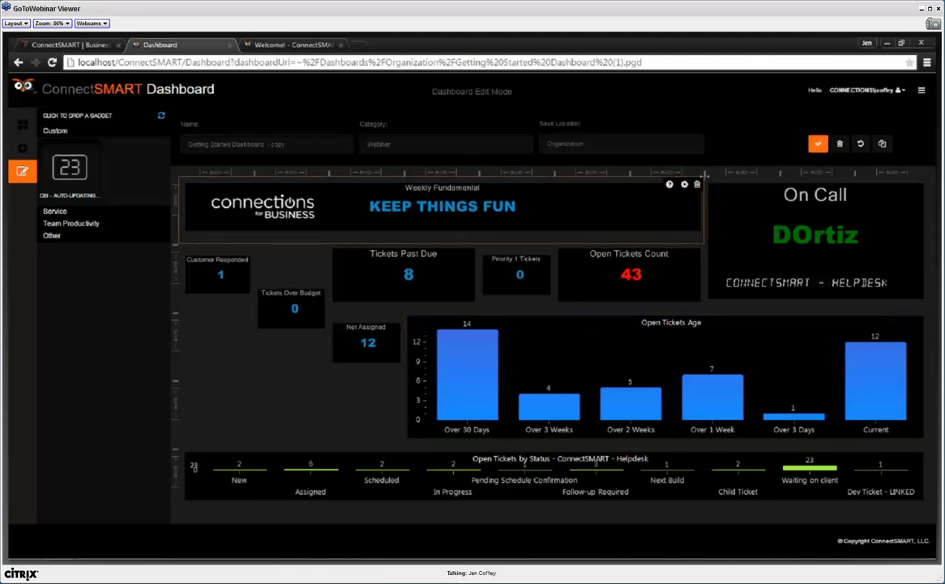
# - Try different column widths around the boundary between the Weekly Fundamental and On Call gadgets
pyautogui.moveTo(705, 180); pyautogui.dragTo(657, 182)
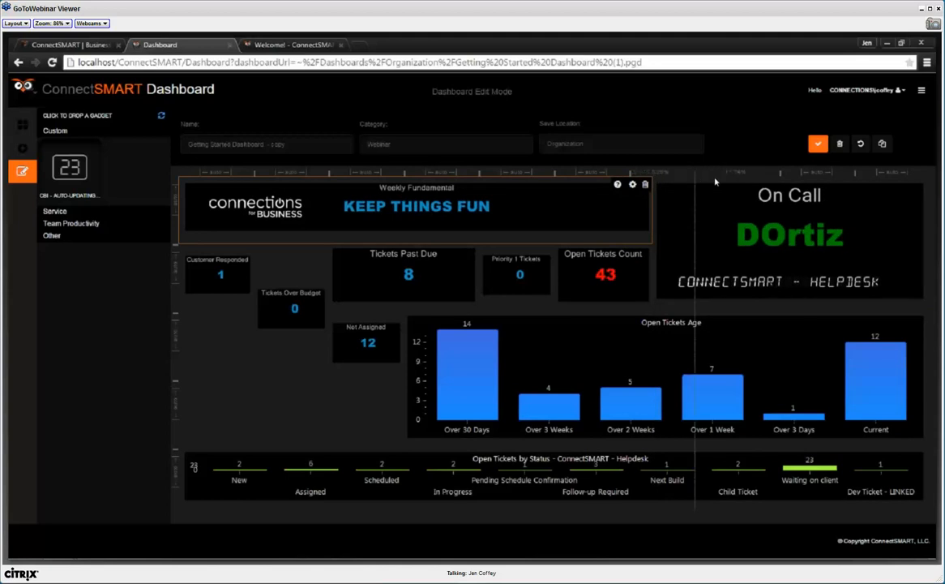
pyautogui.moveTo(766, 180); pyautogui.dragTo(734, 174)
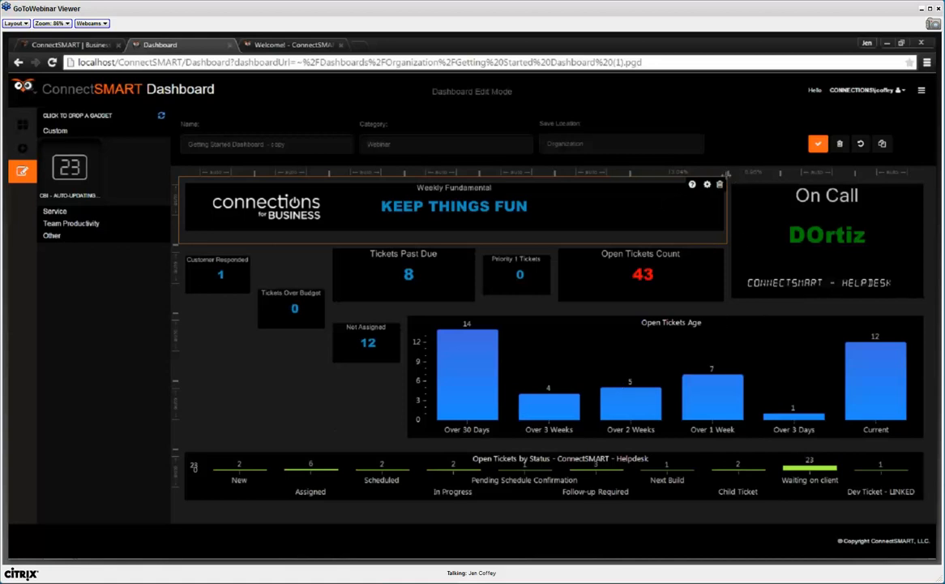
pyautogui.moveTo(726, 172); pyautogui.dragTo(704, 173)
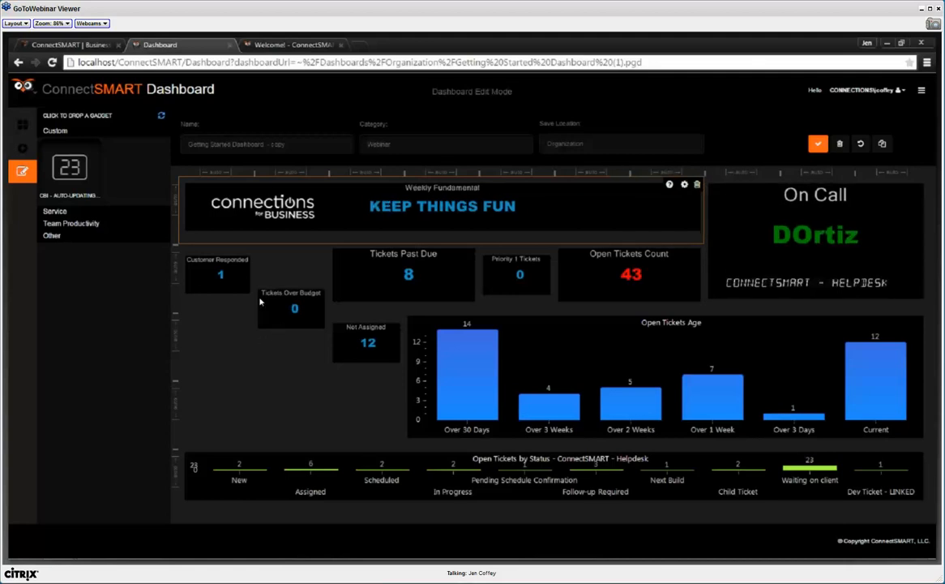
# - Shrink Tickets Over Budget to a single row beside Customer Responded and save the dashboard
pyautogui.moveTo(286, 347); pyautogui.dragTo(286, 377)
pyautogui.moveTo(285, 338); pyautogui.dragTo(287, 289)
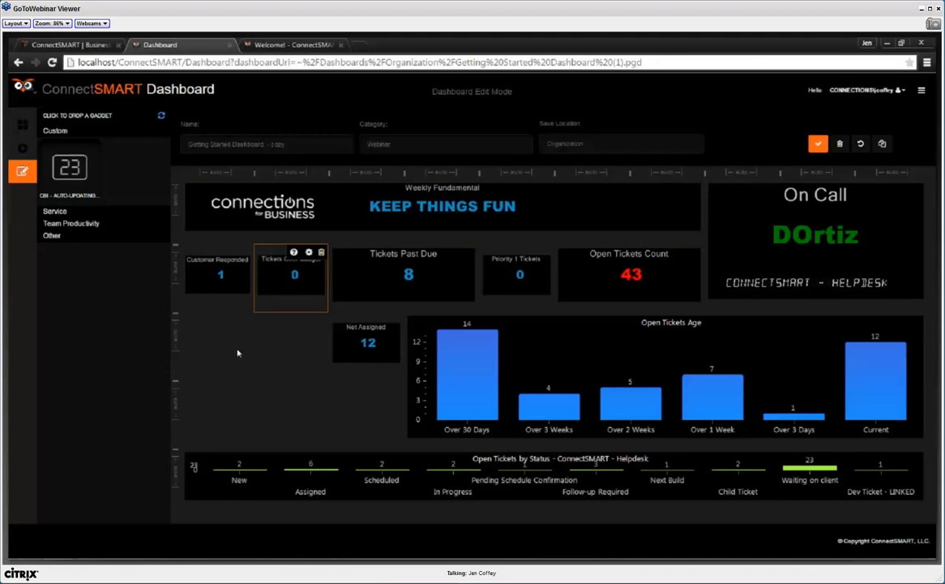
pyautogui.click(229, 292)
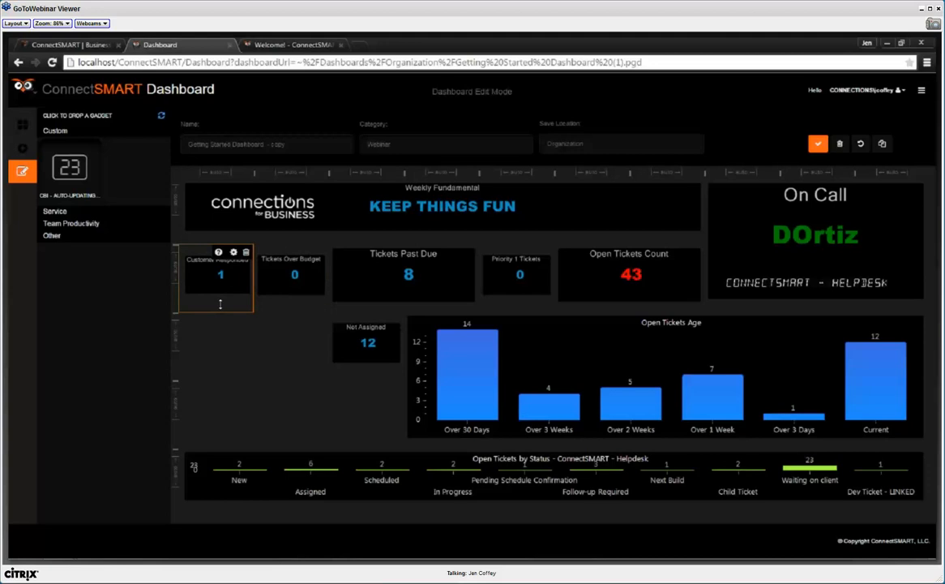
pyautogui.click(818, 144)
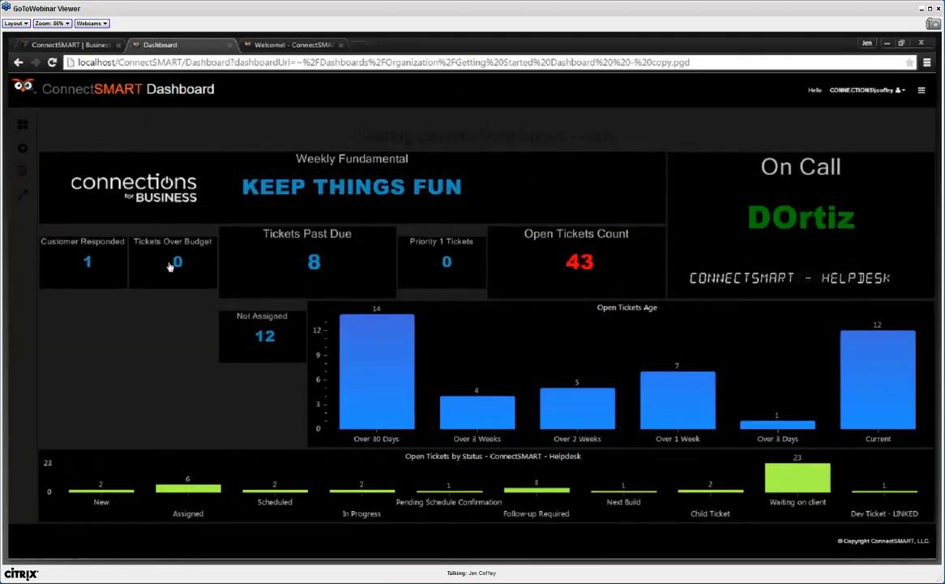
# - Open the Getting Started Dashboard - Layout dashboard from the Webinar category in edit mode
pyautogui.click(23, 171)
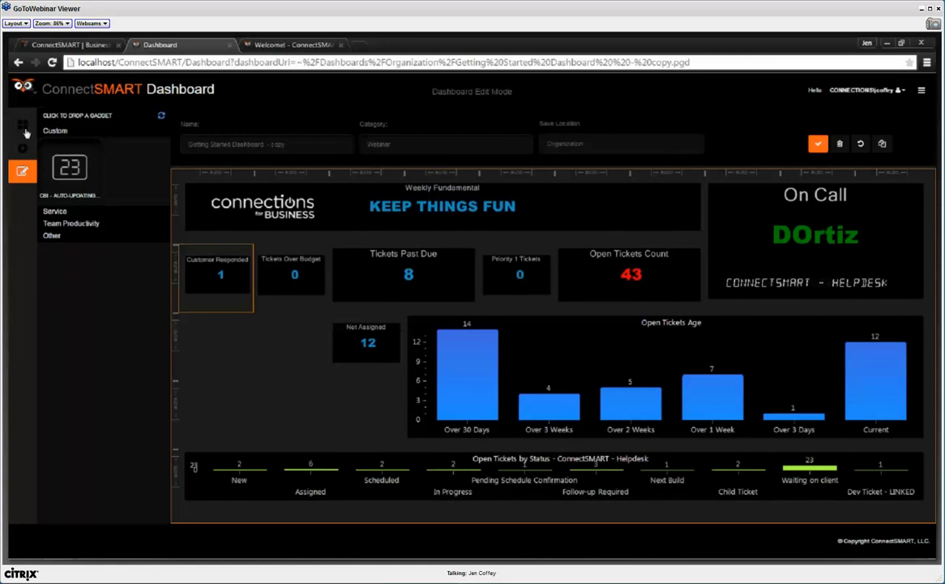
pyautogui.click(23, 127)
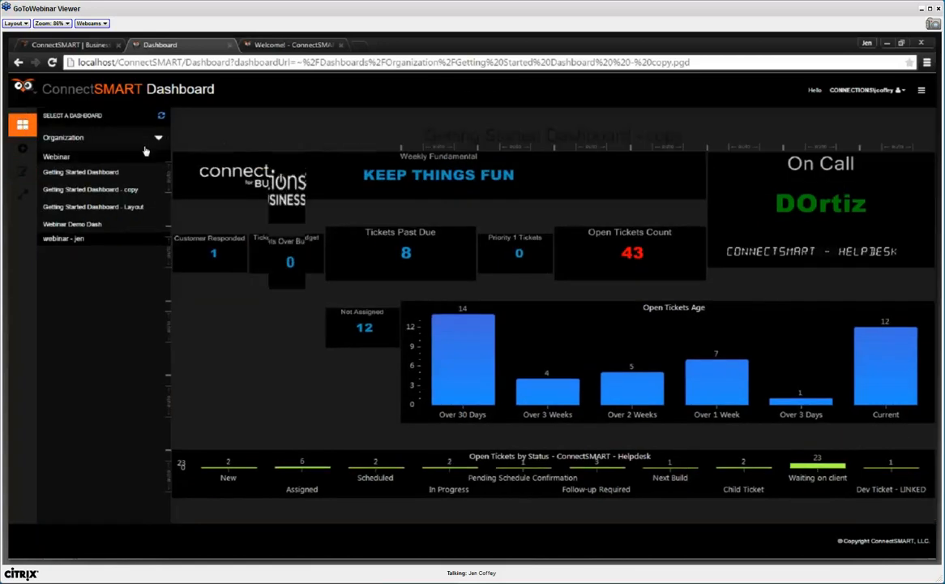
pyautogui.click(82, 208)
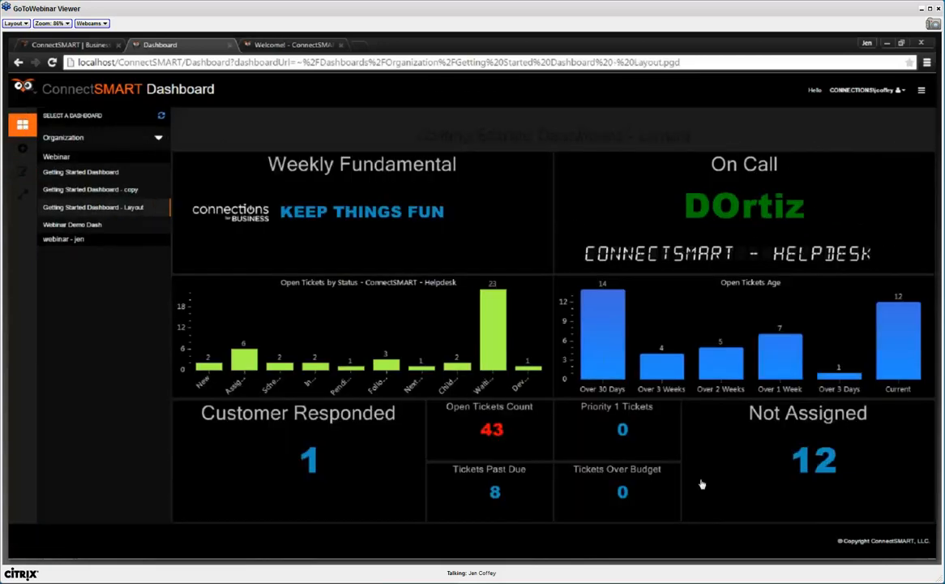
pyautogui.click(22, 171)
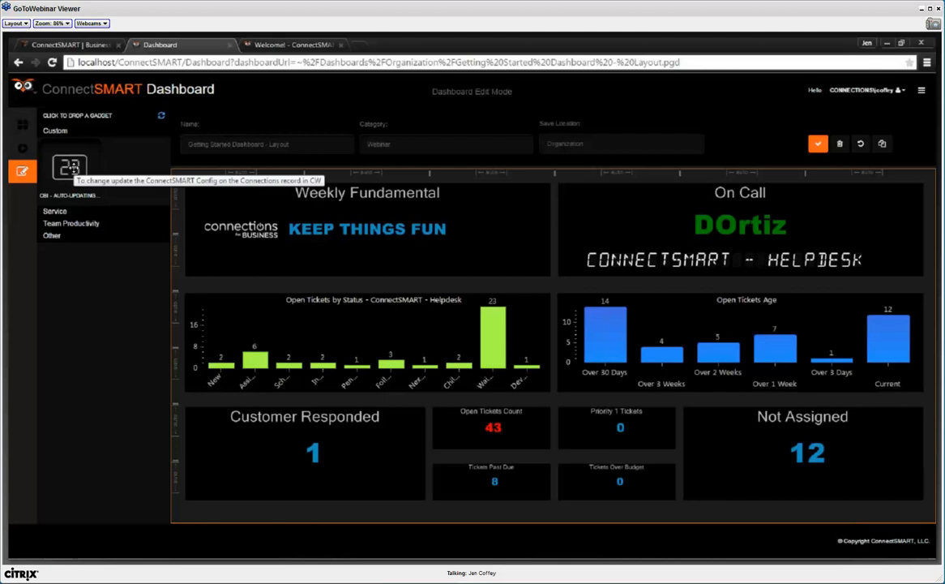
# - Add the CBI - Auto-updating Weekly Fundamental gadget as a bottom row, clear its name, and save the dashboard
pyautogui.click(70, 167)
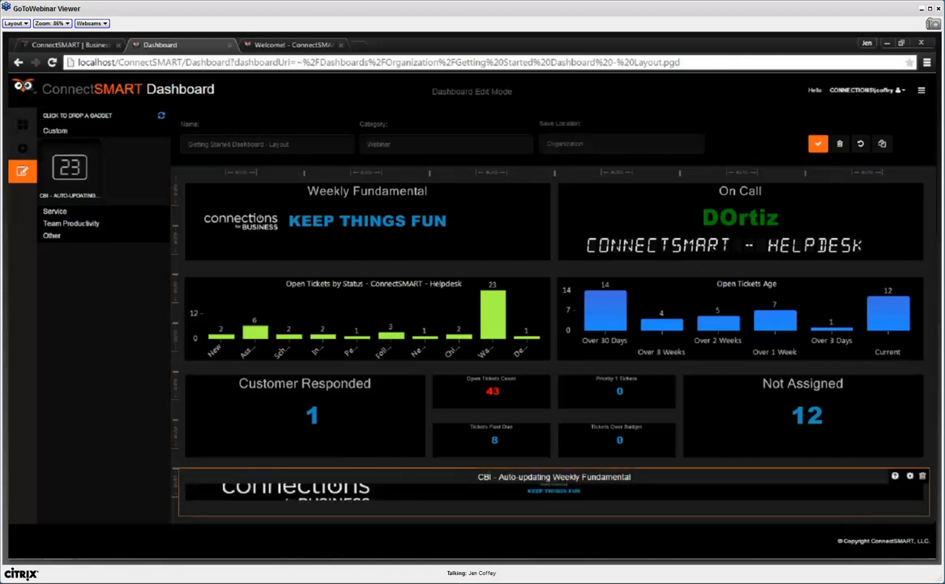
pyautogui.click(910, 478)
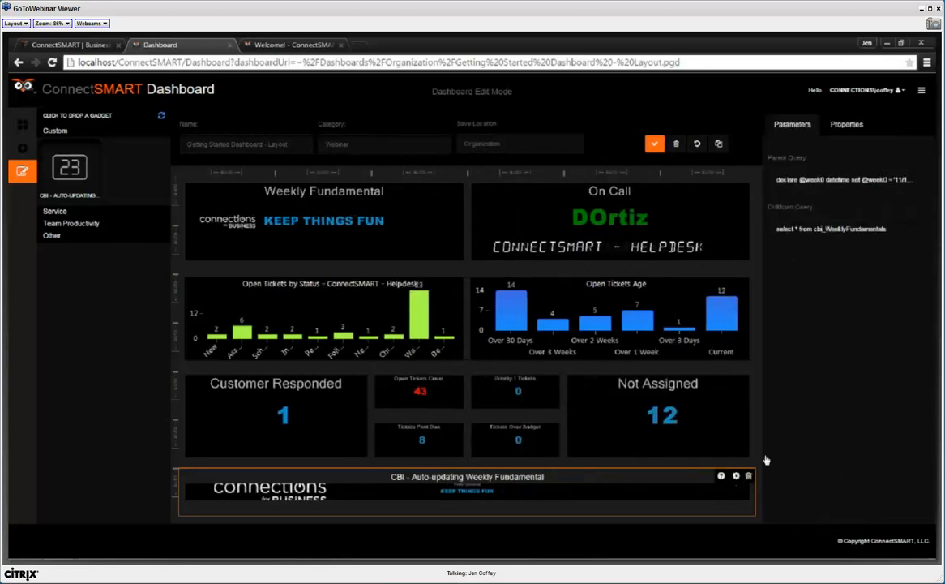
pyautogui.click(846, 124)
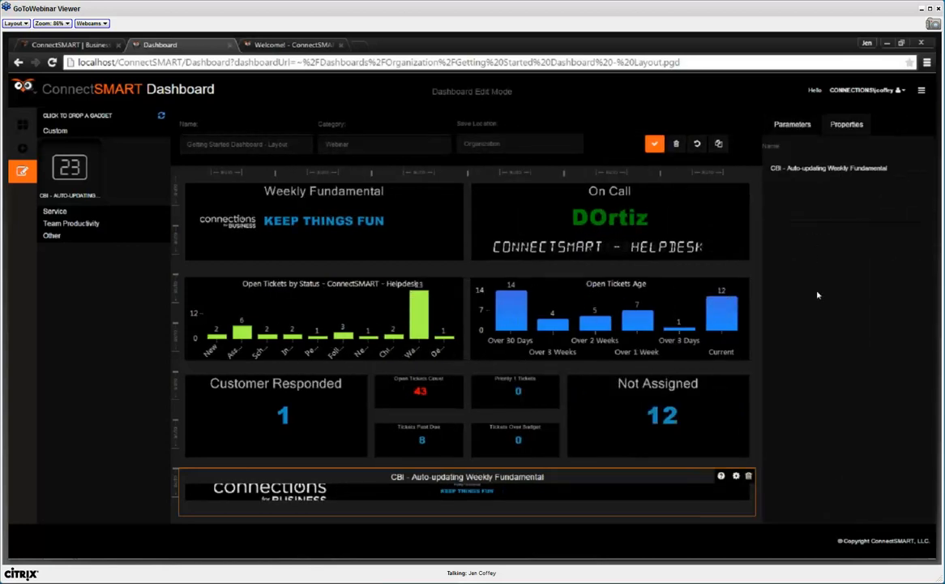
pyautogui.click(802, 170)
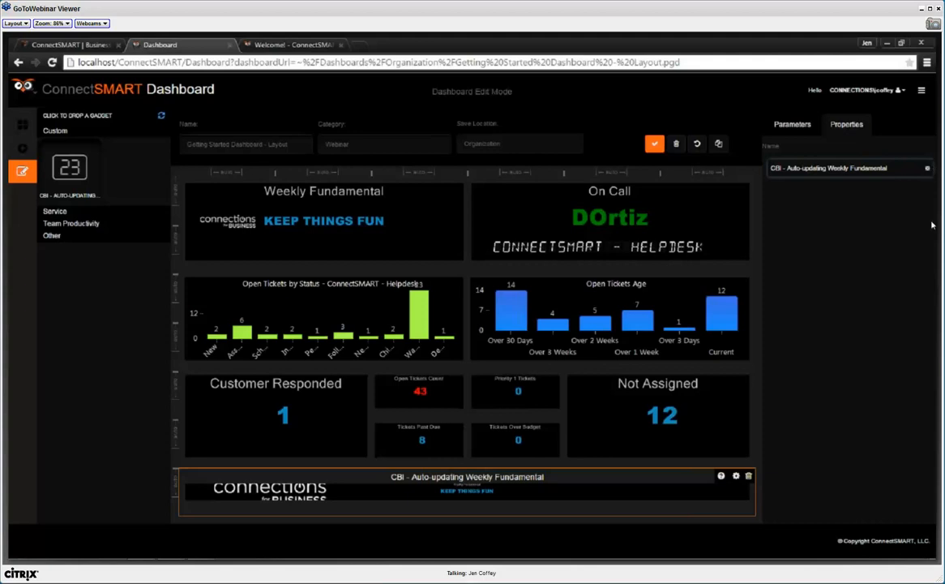
pyautogui.click(928, 168)
pyautogui.click(651, 149)
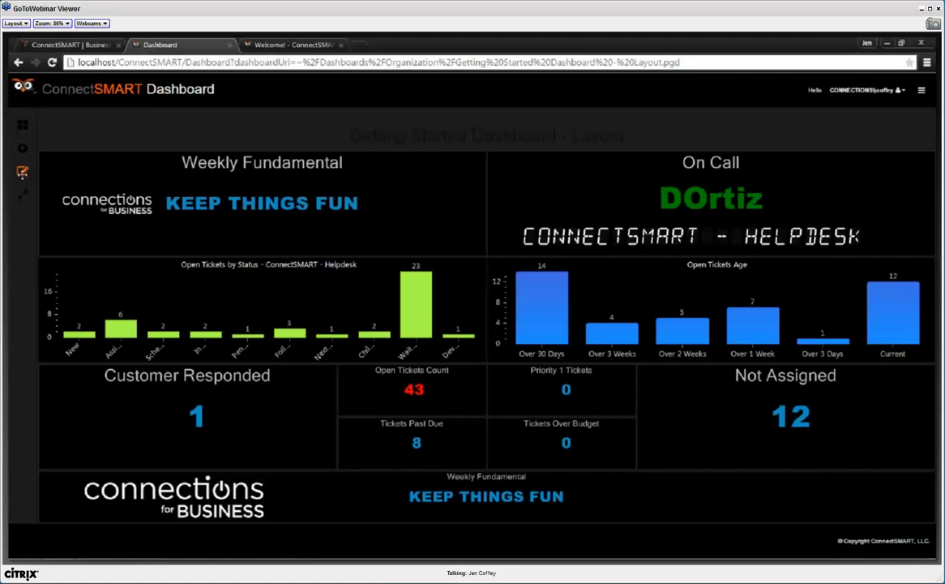
# - Insert the CBI - Auto-updating Weekly Fundamental gadget between the two ticket charts, clear its name, and save the dashboard
pyautogui.click(21, 173)
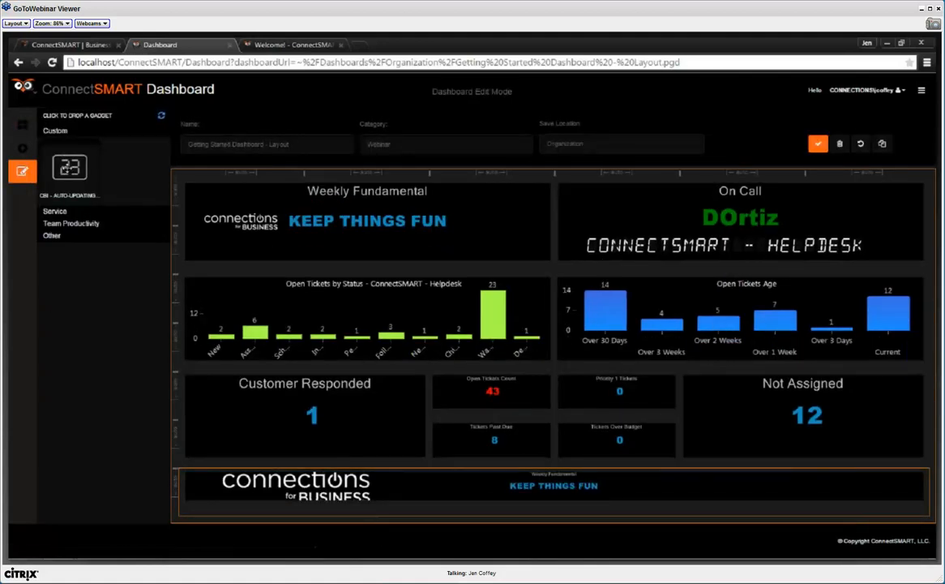
pyautogui.moveTo(62, 156); pyautogui.dragTo(554, 344)
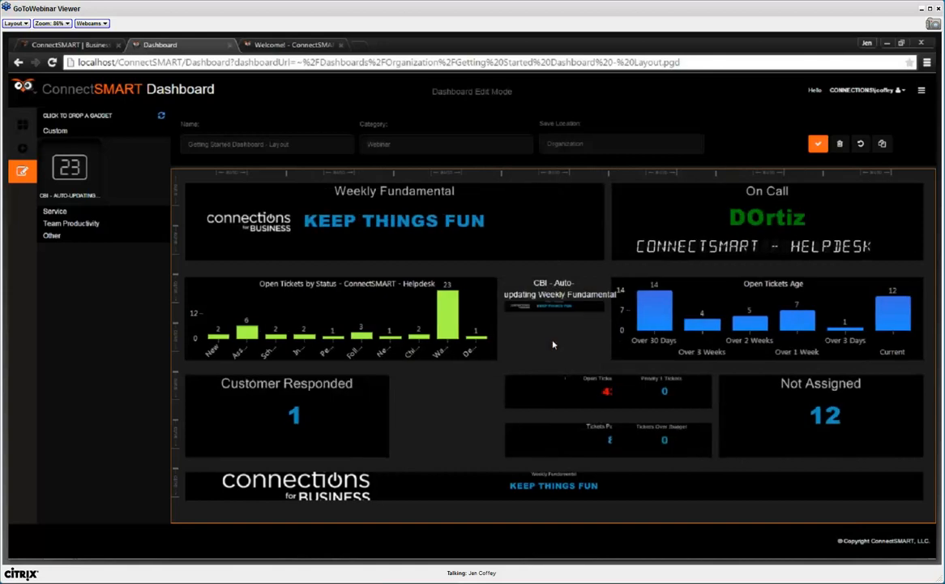
pyautogui.moveTo(582, 299)
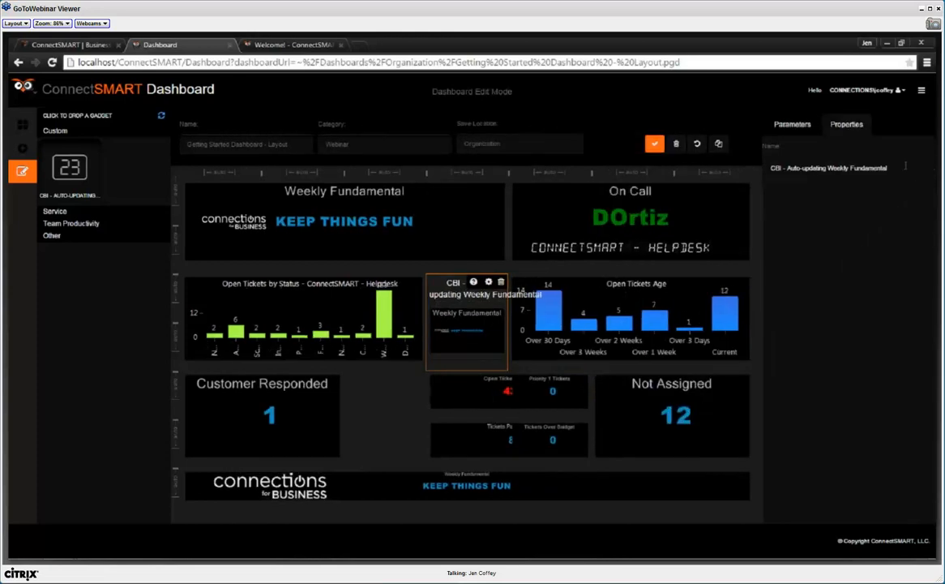
pyautogui.hotkey('ctrl', 'a')
pyautogui.press('BackSpace')
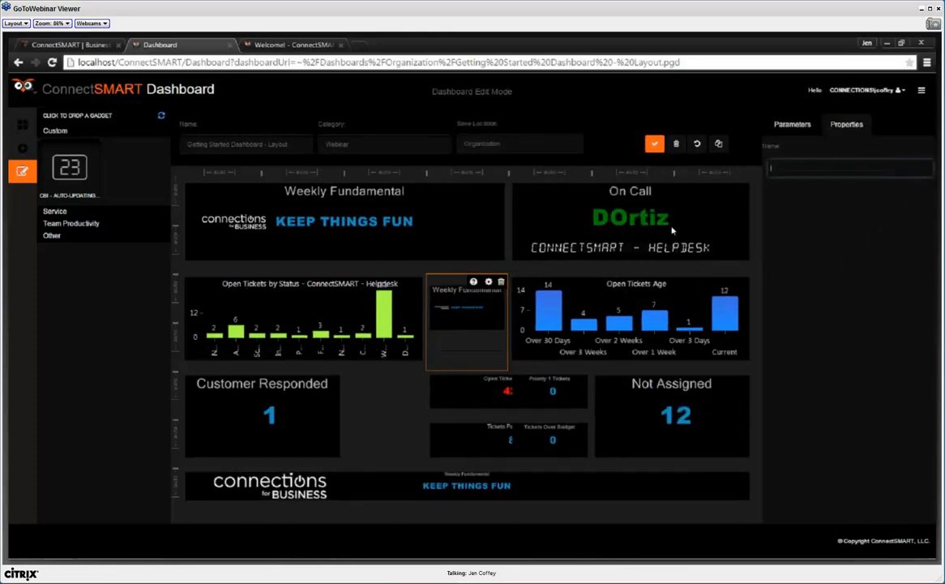
pyautogui.click(656, 145)
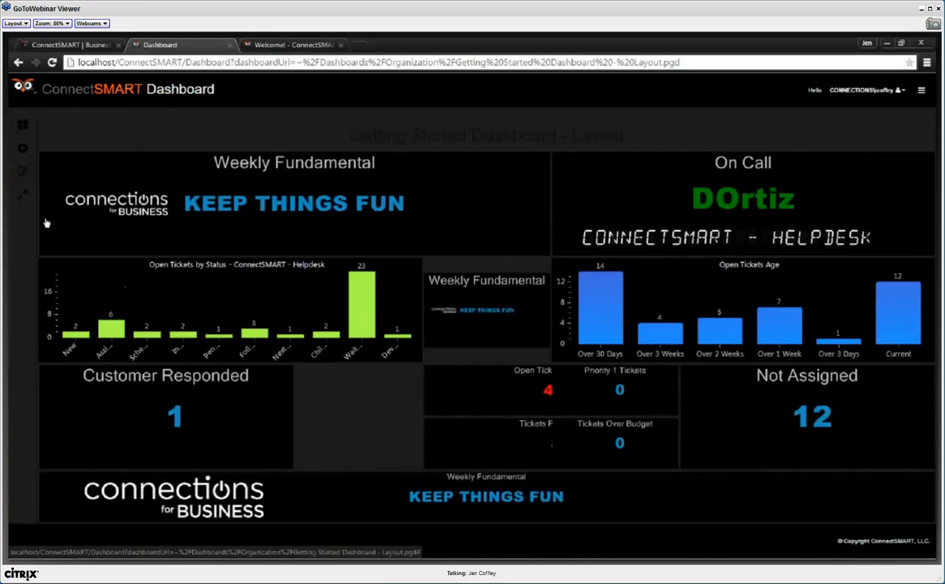
# - Delete the Weekly Fundamental gadget between the two charts, widen Open Tickets by Status into the gap, and save the dashboard
pyautogui.click(22, 171)
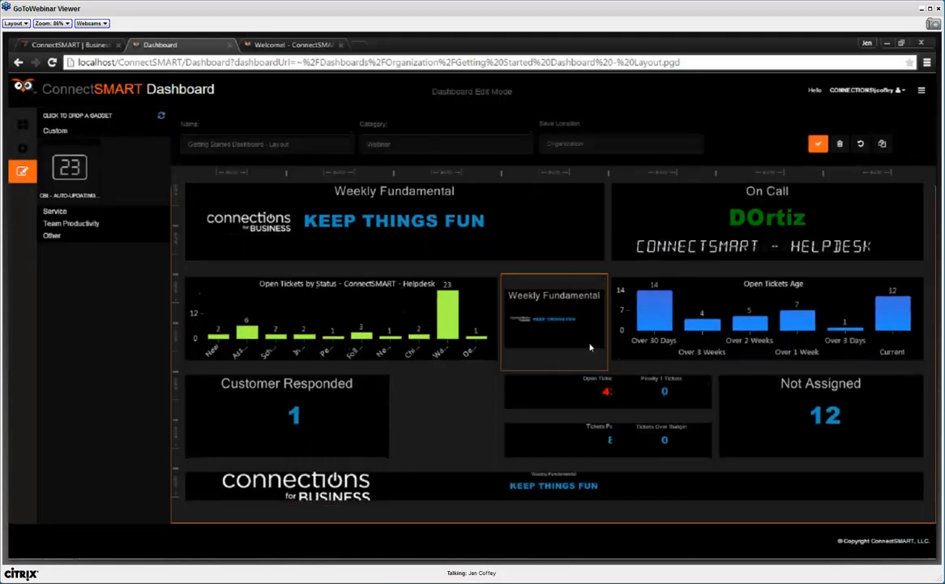
pyautogui.click(600, 283)
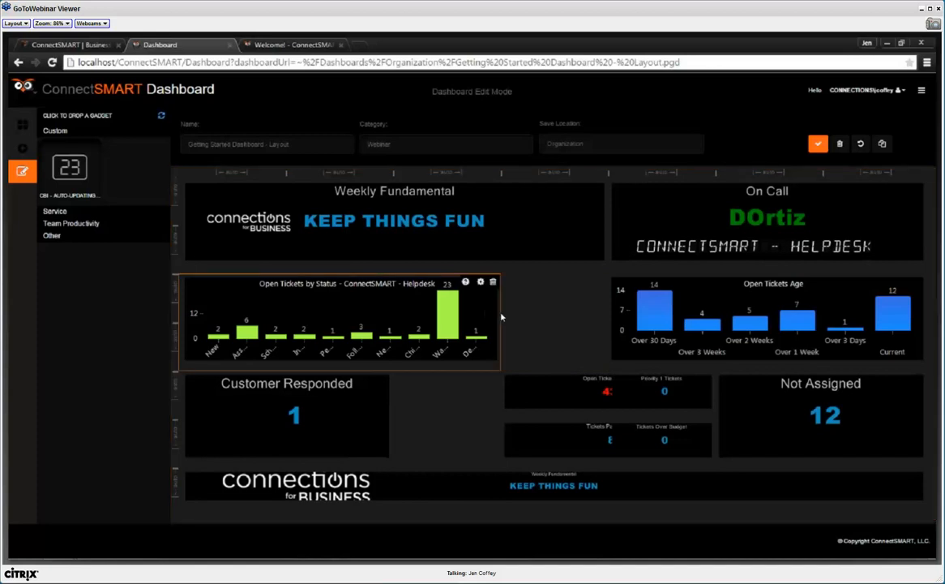
pyautogui.moveTo(500, 319); pyautogui.dragTo(581, 311)
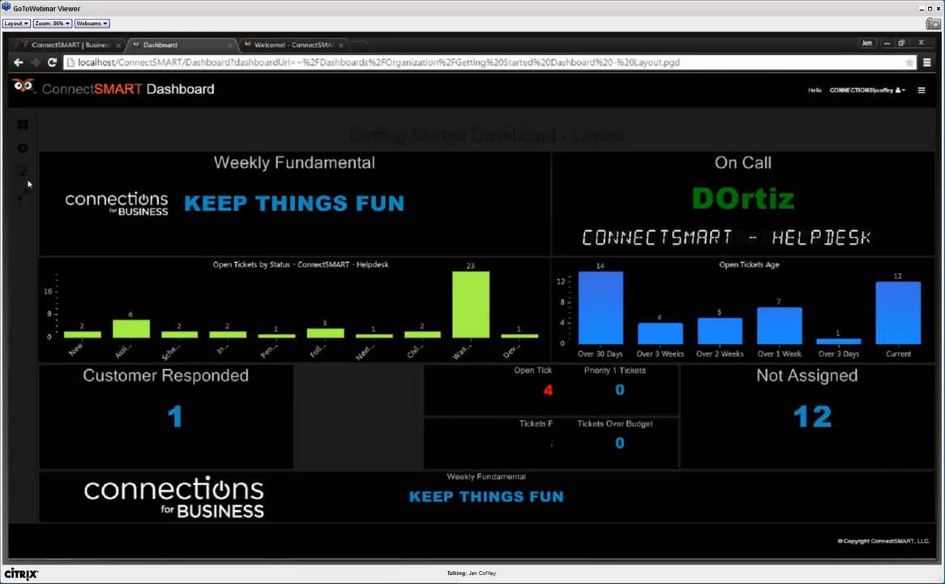
# - Open the Getting Started Dashboard from the Organization dashboards in the Webinar category
pyautogui.click(23, 124)
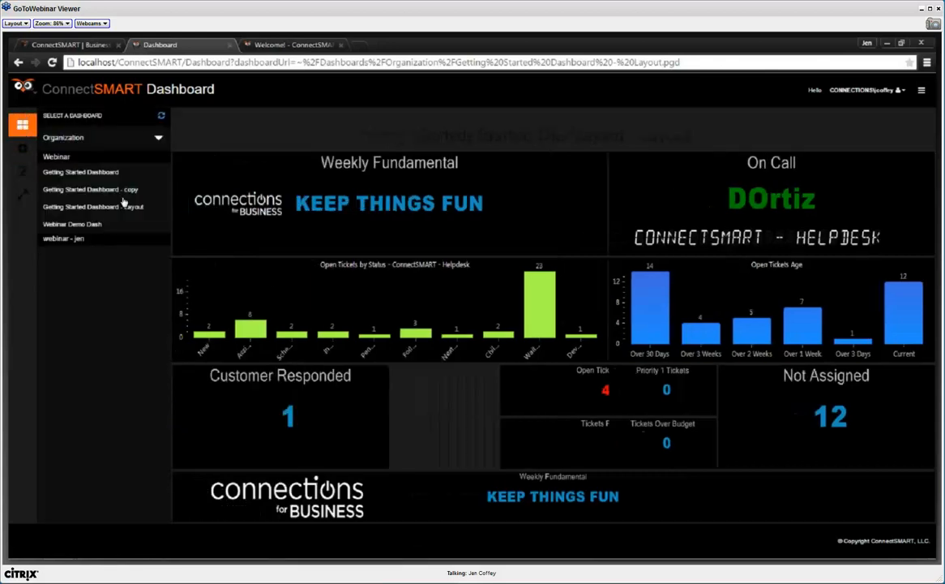
pyautogui.click(65, 137)
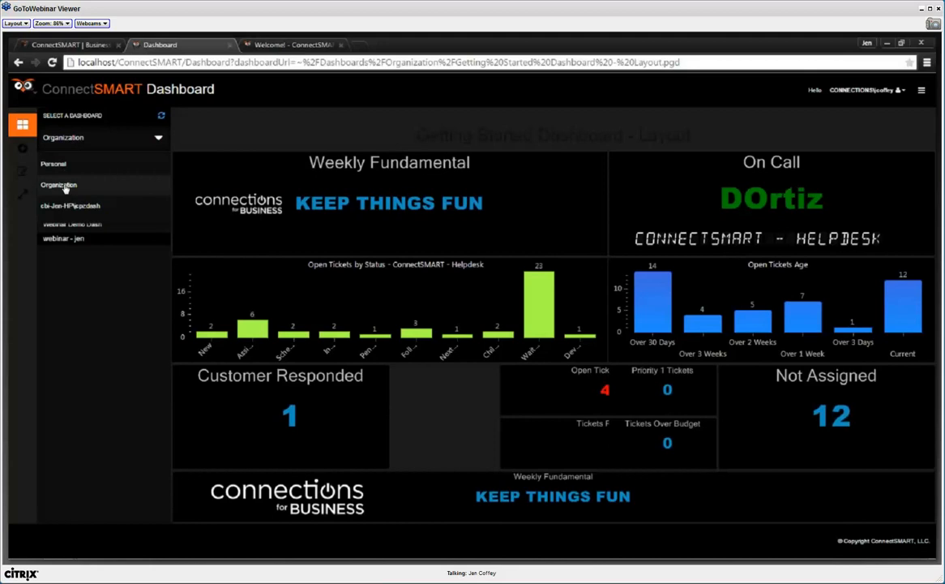
pyautogui.click(65, 186)
pyautogui.click(81, 171)
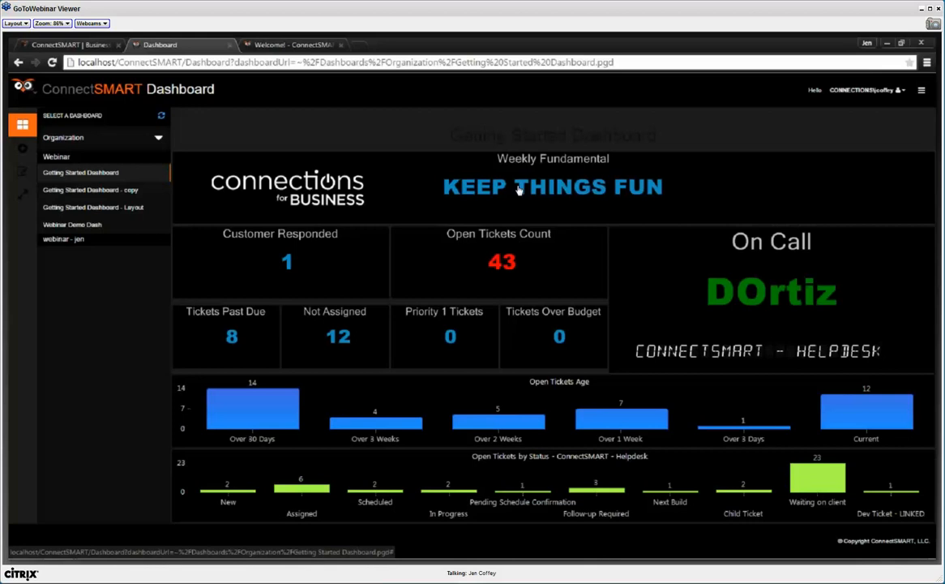
# - Try the Classic and Thin styles on the dashboard and return to Modern UI
pyautogui.click(874, 96)
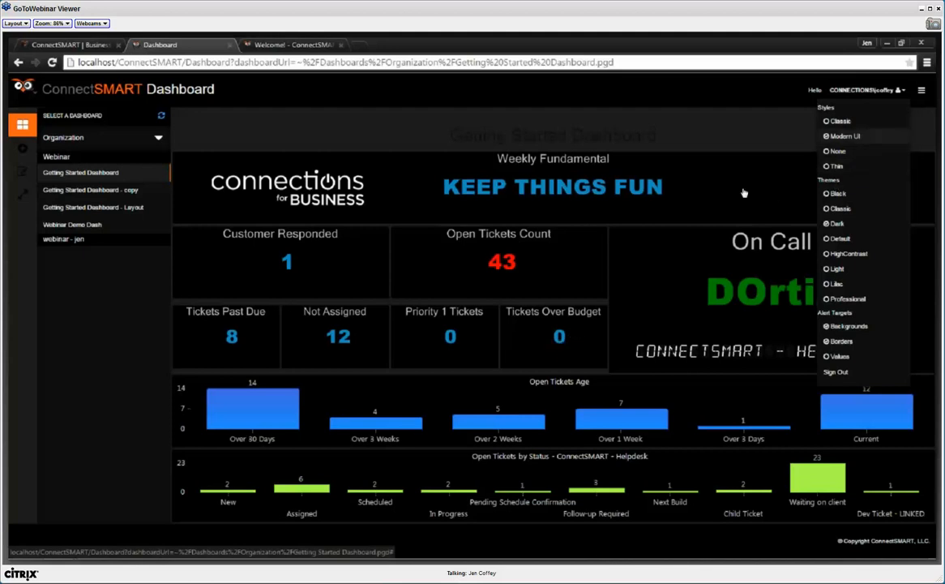
pyautogui.click(841, 122)
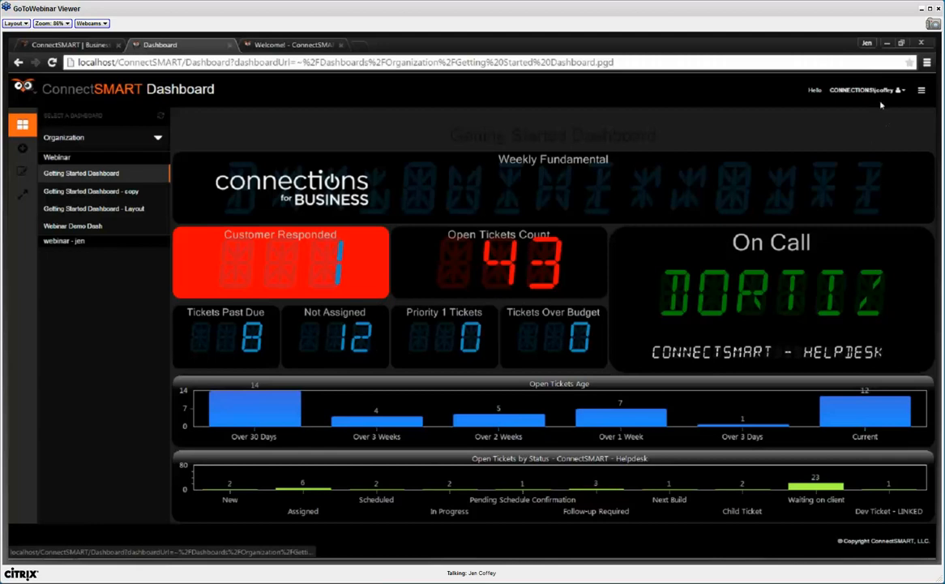
pyautogui.click(900, 90)
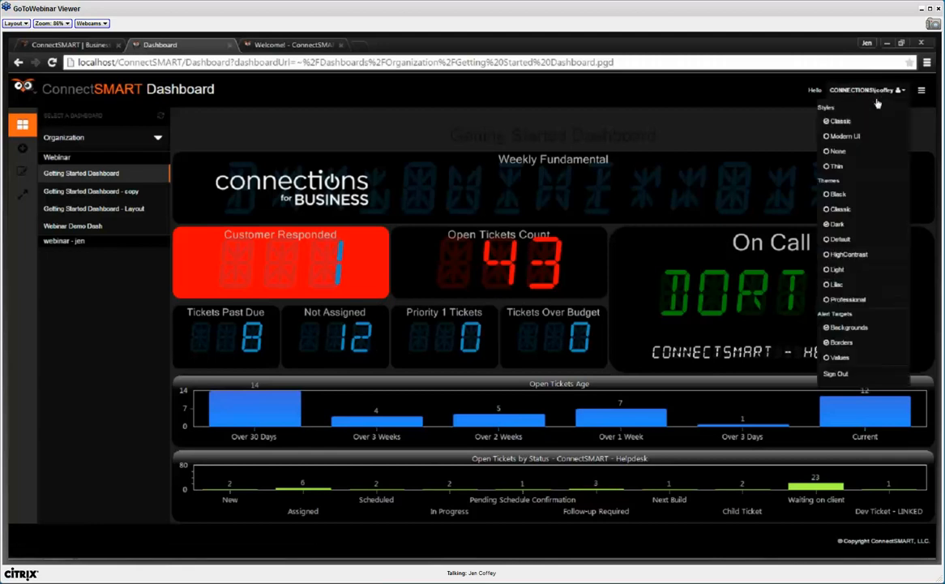
pyautogui.click(841, 167)
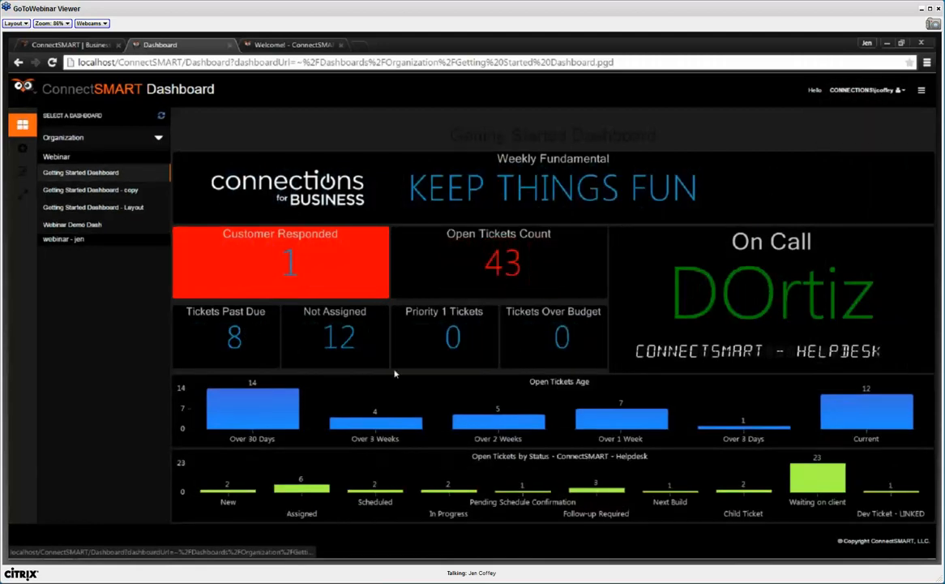
pyautogui.click(888, 90)
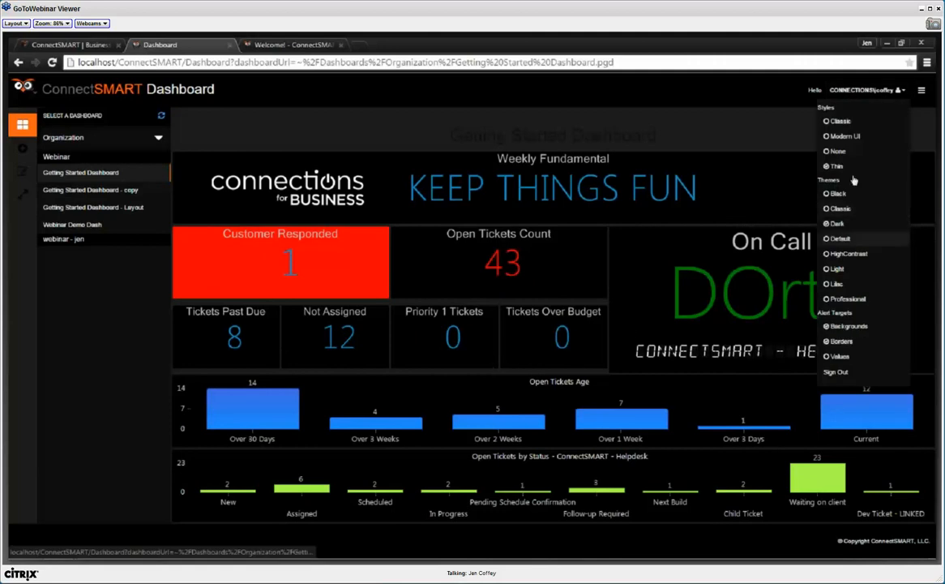
pyautogui.click(843, 136)
# - Try the Black and Classic themes on the dashboard and return to the Dark theme
pyautogui.click(888, 90)
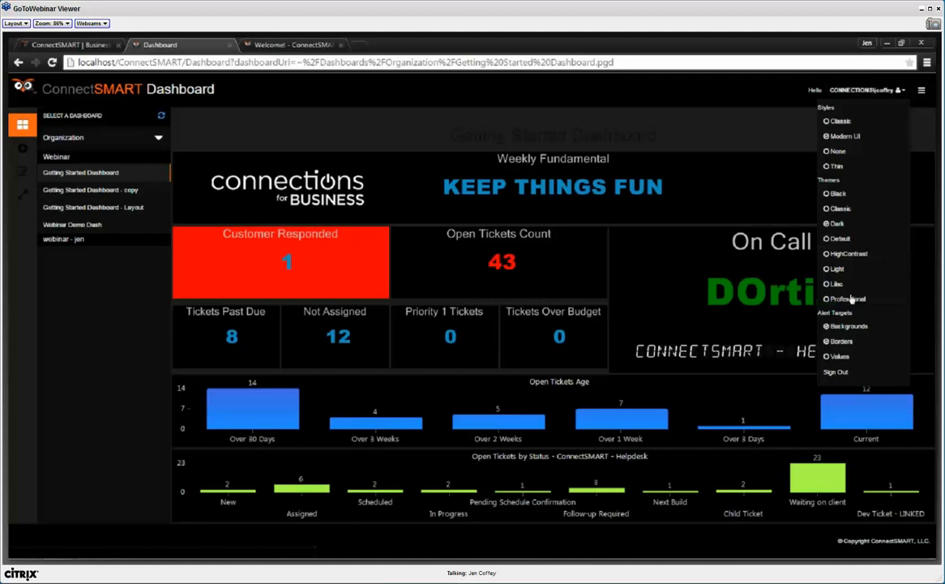
pyautogui.click(836, 193)
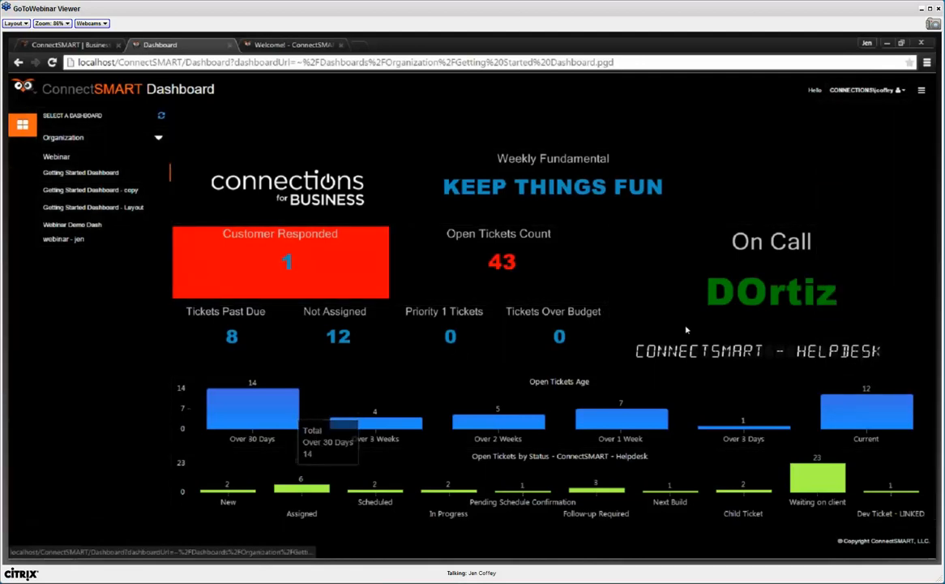
pyautogui.click(871, 90)
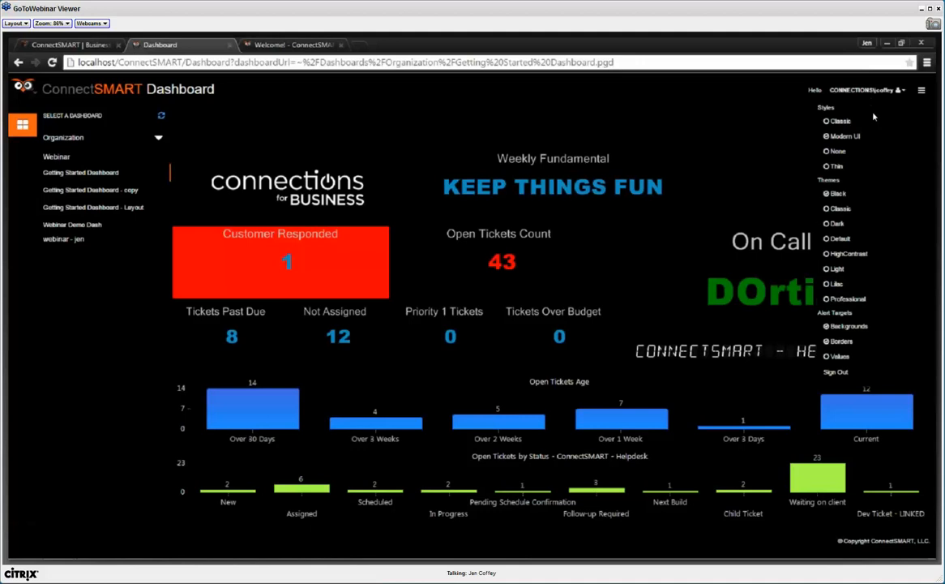
pyautogui.click(840, 209)
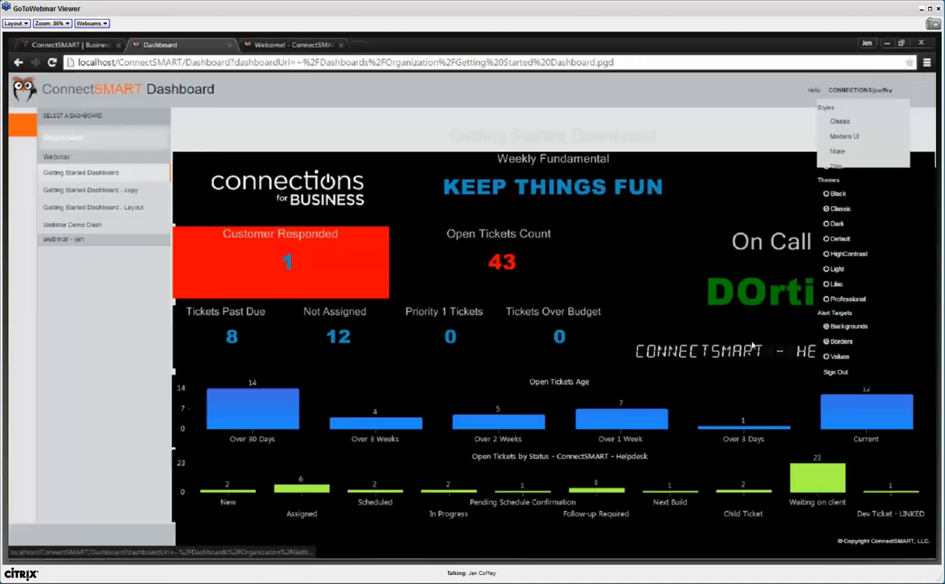
pyautogui.click(903, 90)
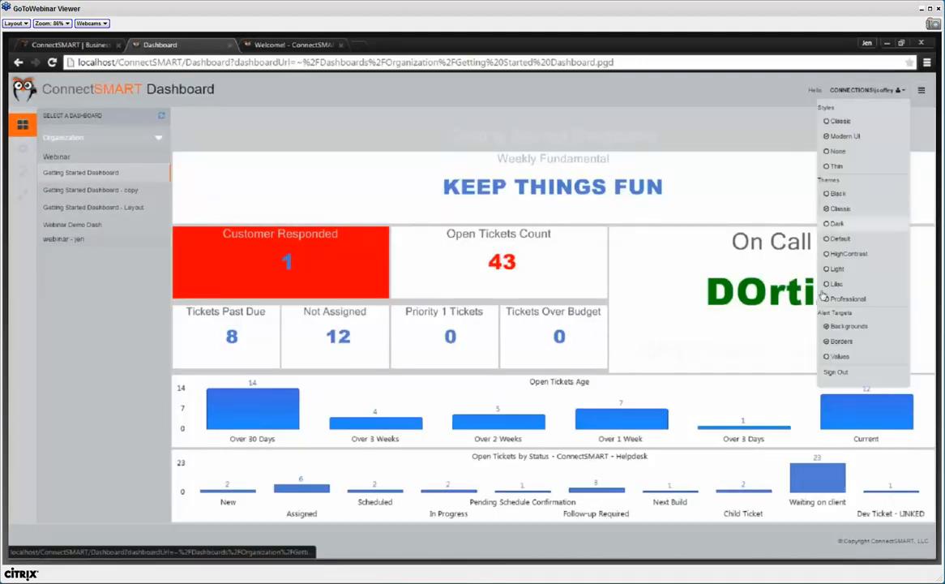
pyautogui.click(838, 223)
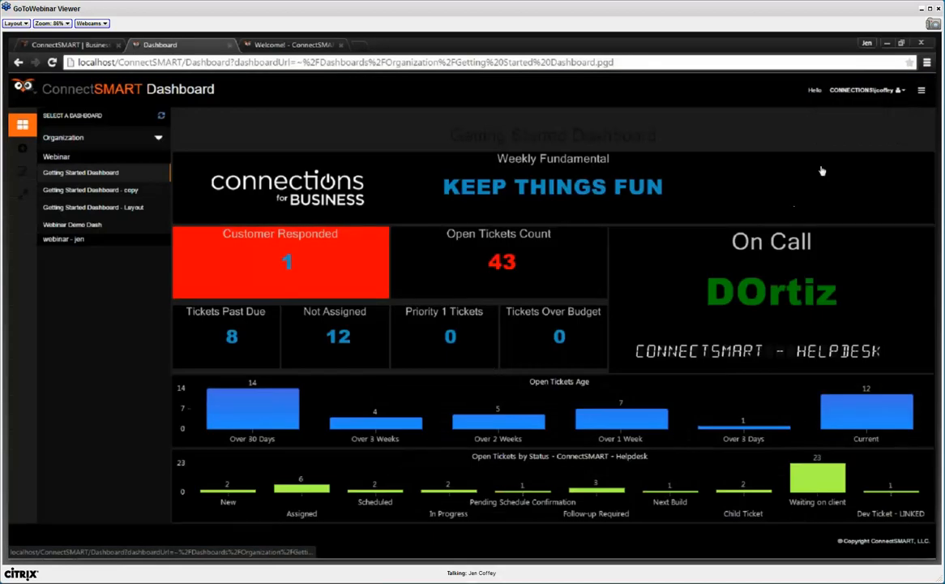
# - Try the Default theme on the Getting Started Dashboard
pyautogui.click(863, 90)
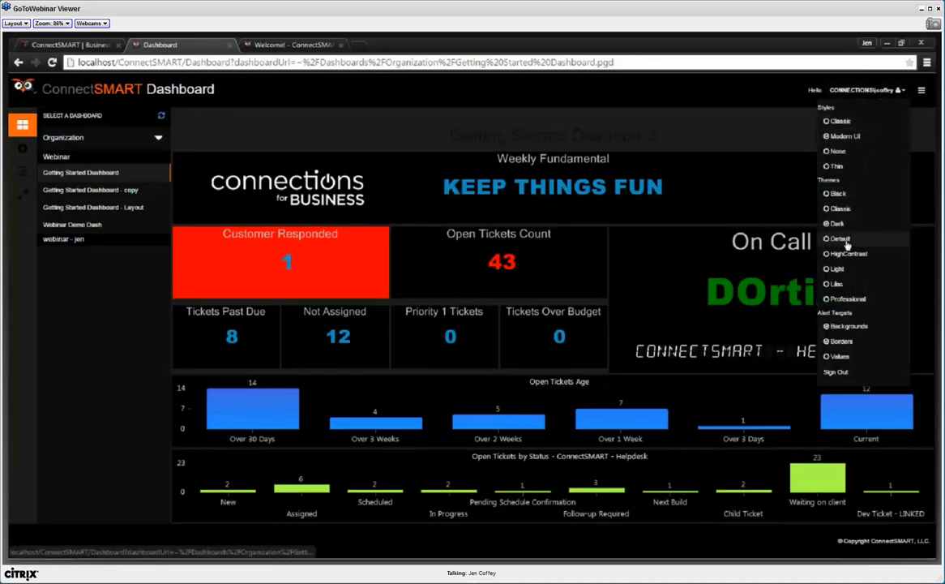
pyautogui.click(840, 239)
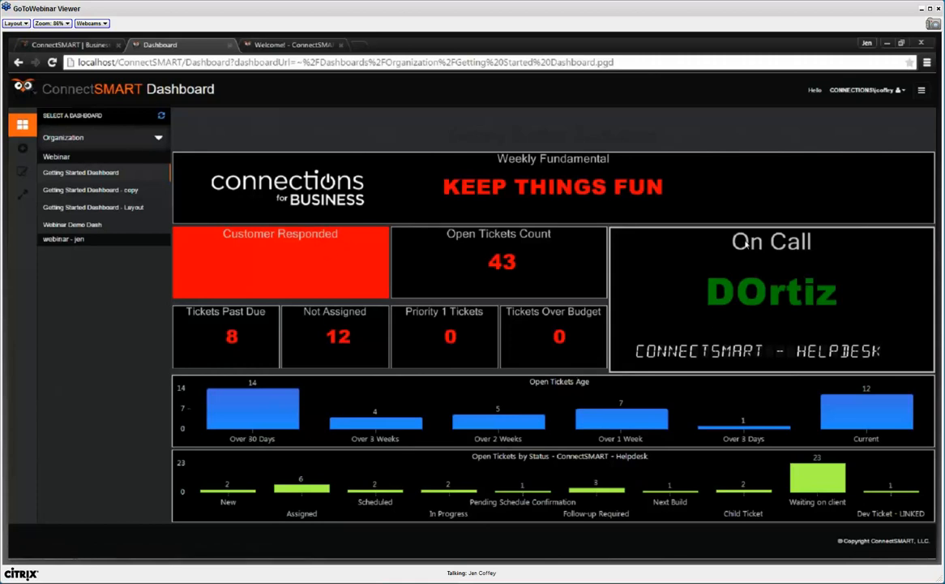
pyautogui.click(896, 90)
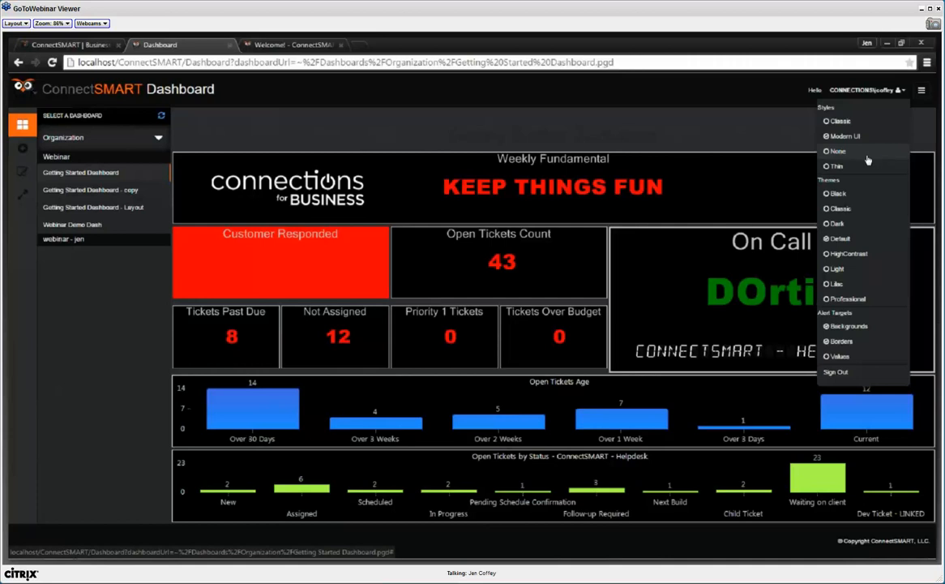
pyautogui.click(764, 137)
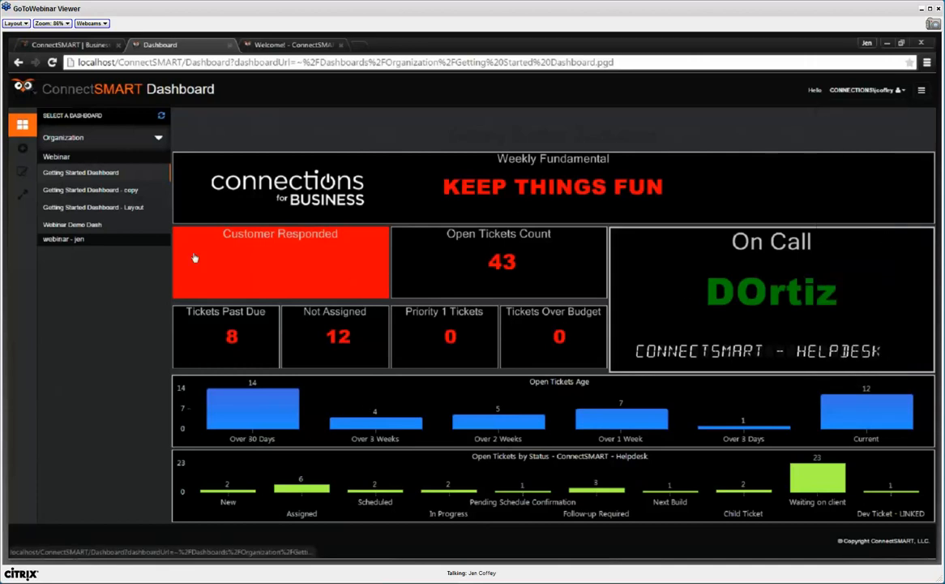
# - Try switching the Values alert target on and off and turning off the Backgrounds alert target
pyautogui.click(867, 90)
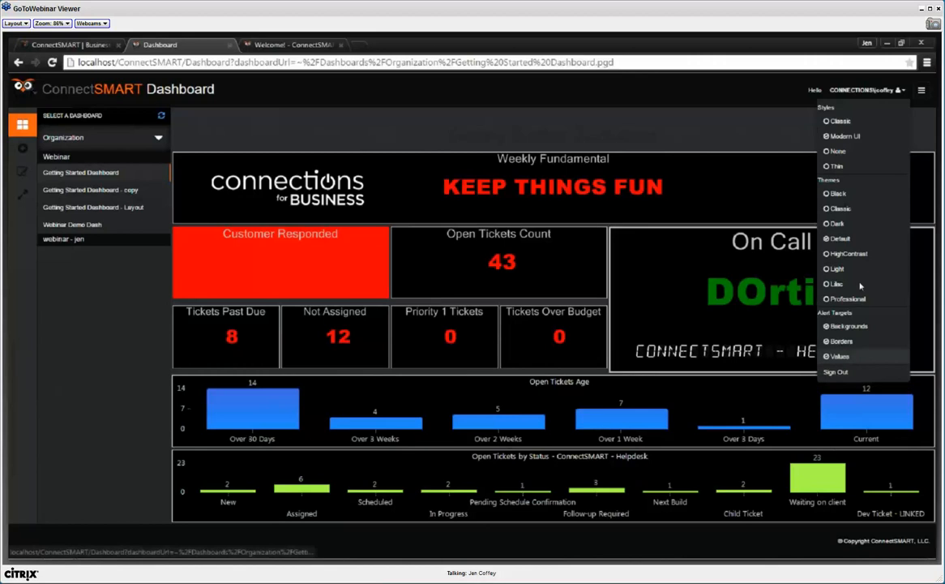
pyautogui.click(841, 358)
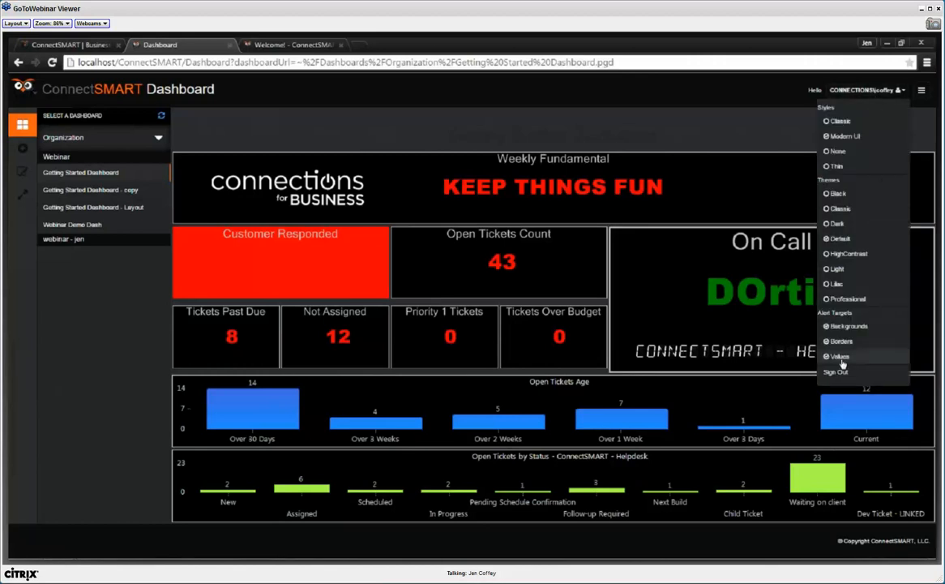
pyautogui.click(843, 357)
pyautogui.click(866, 90)
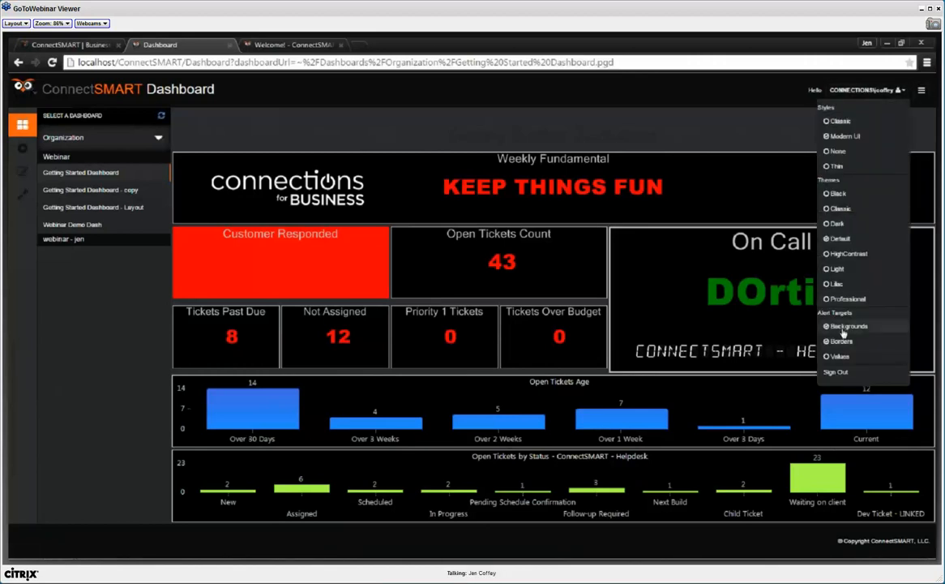
pyautogui.click(864, 325)
pyautogui.click(865, 90)
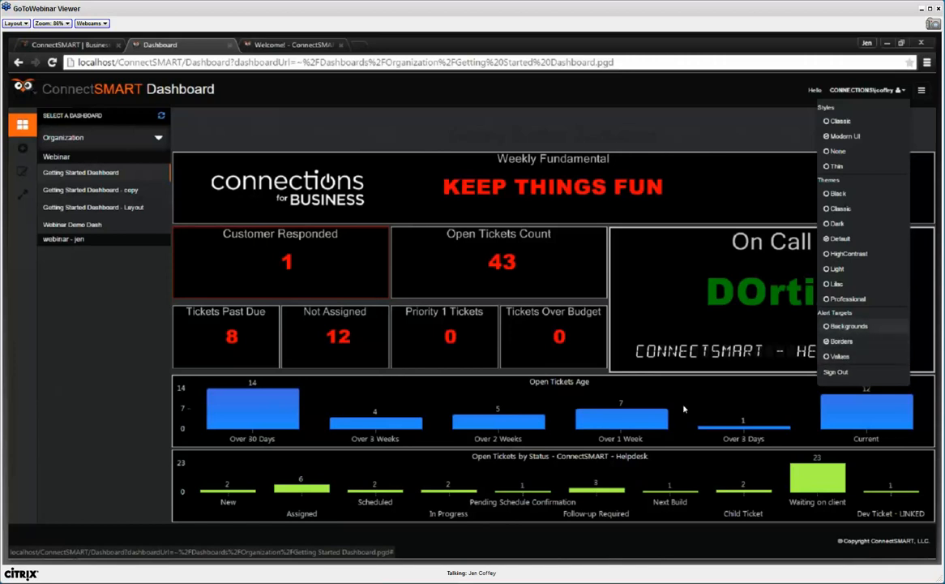
# - Switch the Getting Started Dashboard to the Dark theme, with the Backgrounds alert target off and the Values alert target on
pyautogui.click(902, 90)
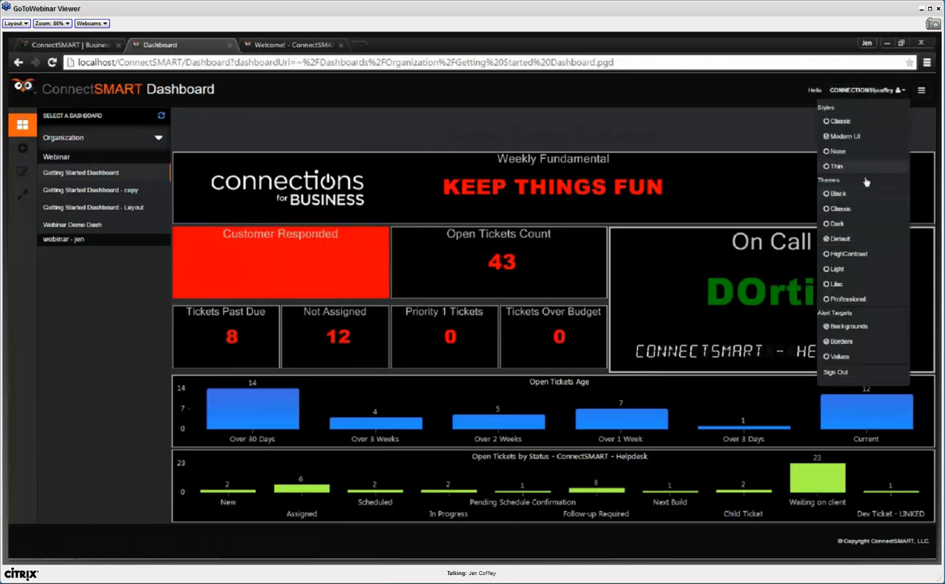
pyautogui.click(859, 223)
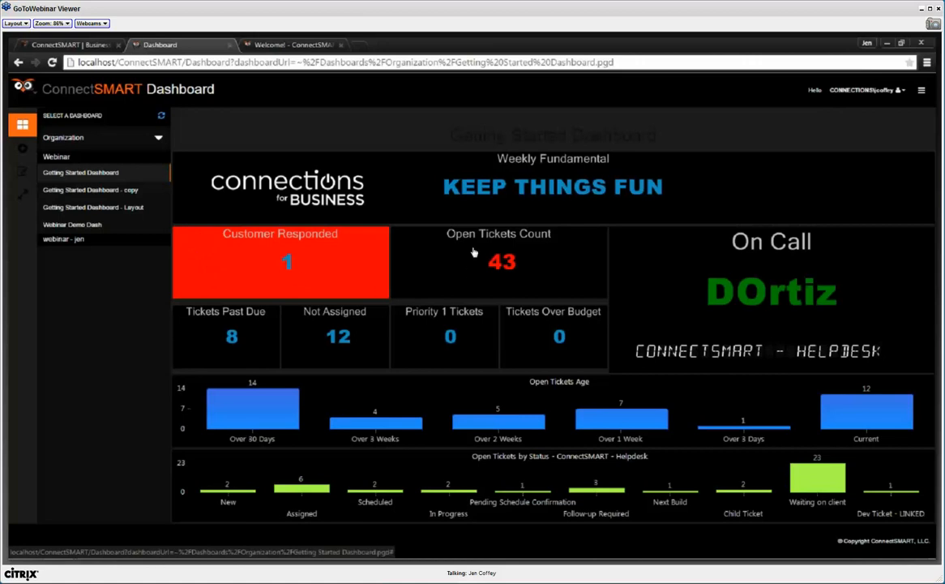
pyautogui.click(900, 90)
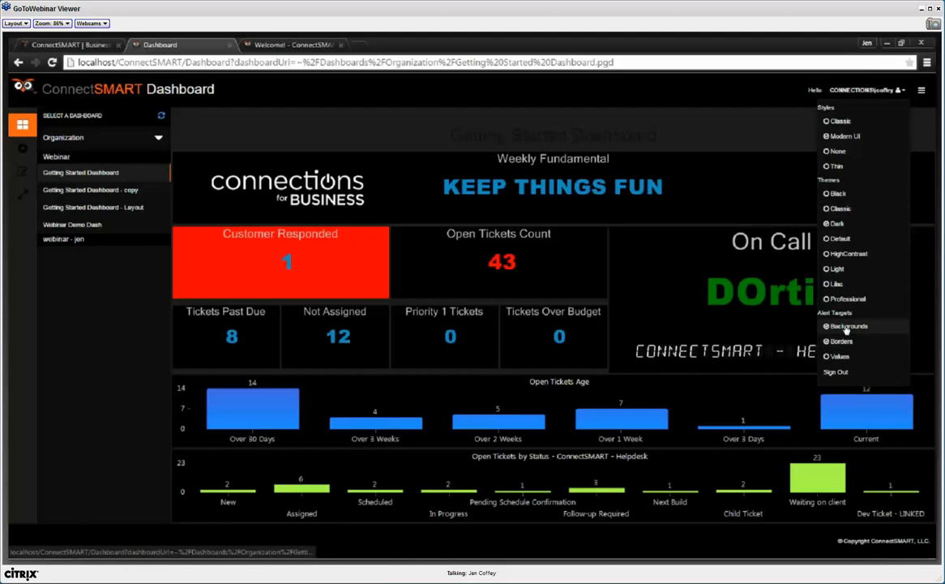
pyautogui.click(846, 328)
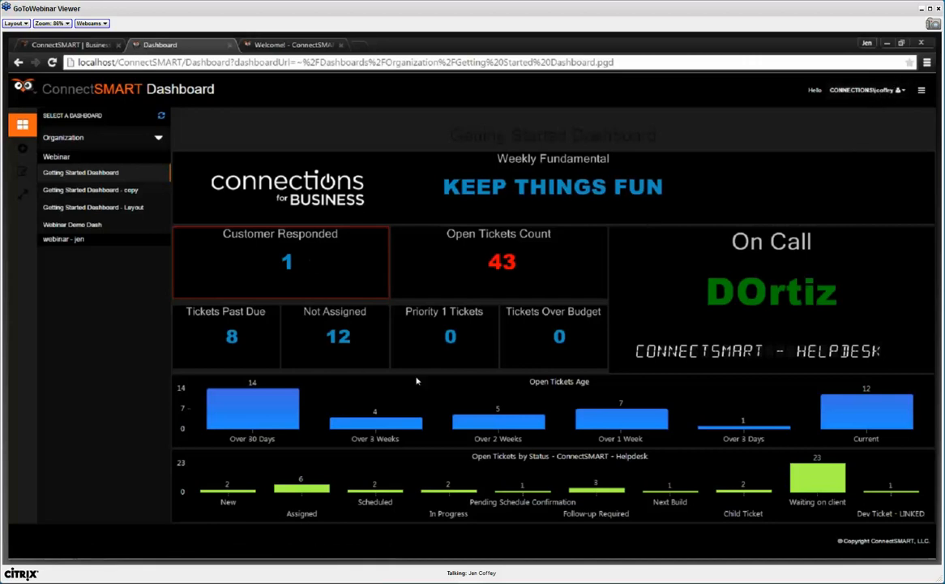
pyautogui.click(897, 90)
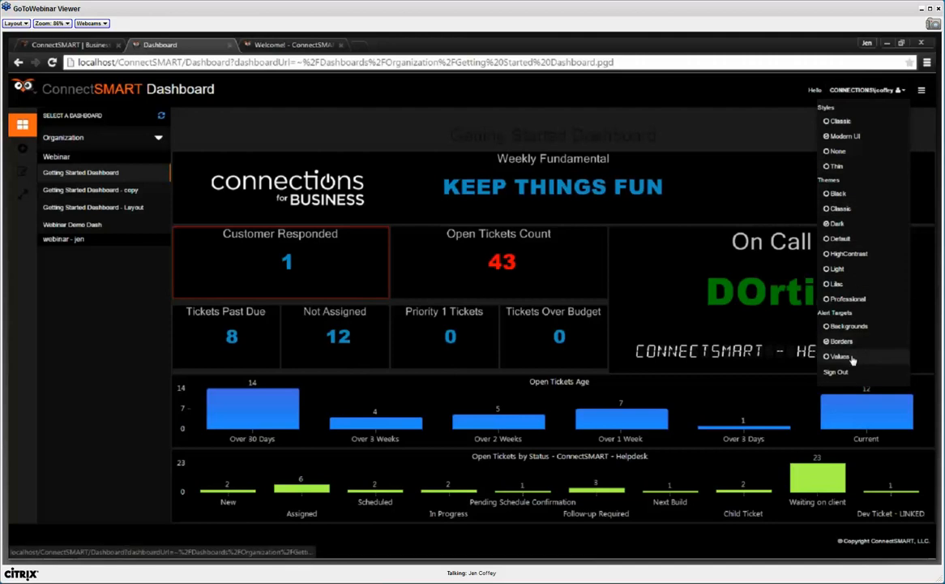
pyautogui.click(852, 359)
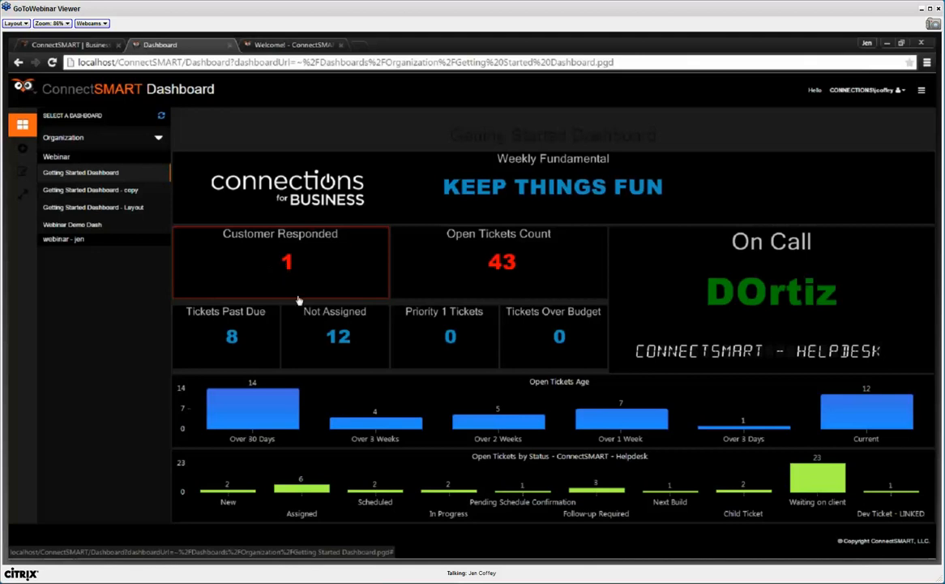
# - Open the Gadget Creator and show the Finance gadgets of the ConnectSMART for ConnectWise provider
pyautogui.click(921, 93)
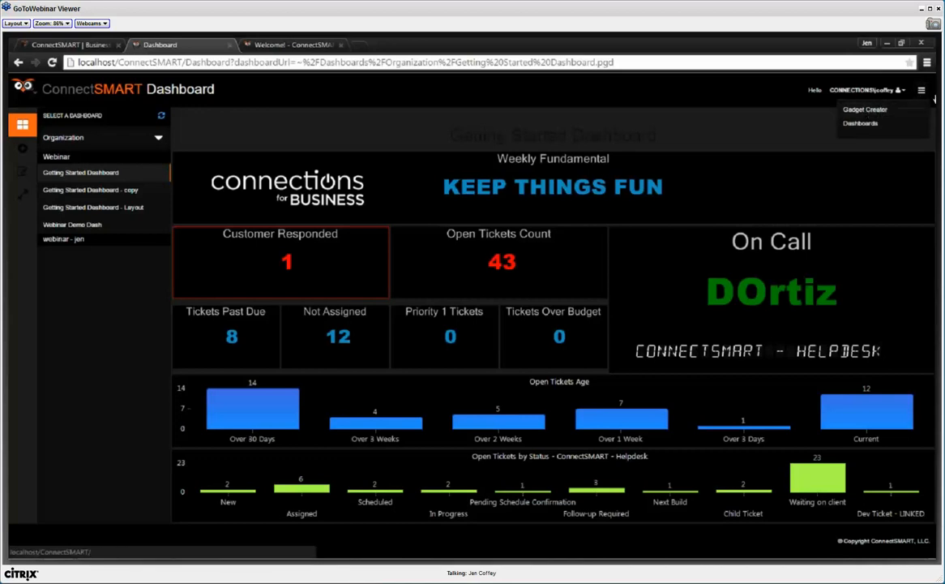
pyautogui.click(866, 110)
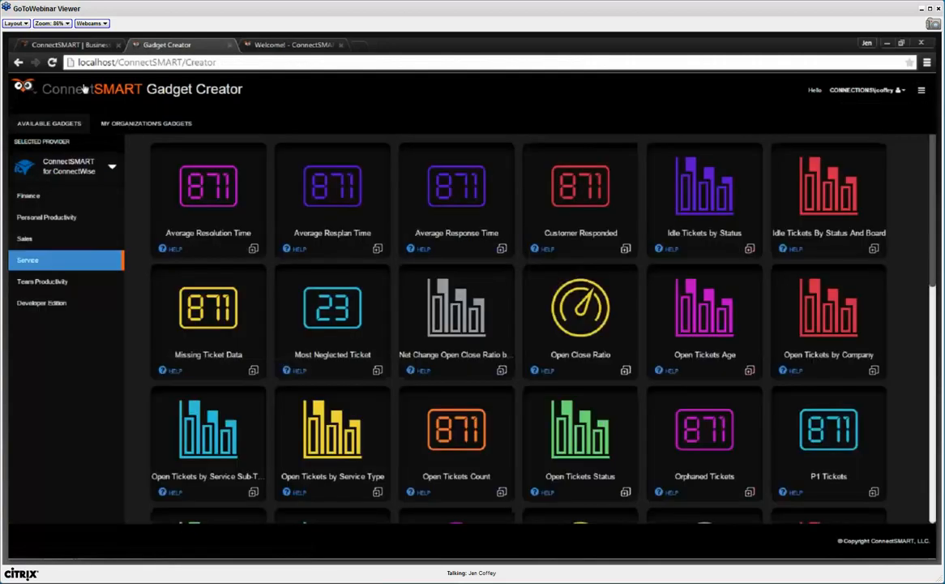
pyautogui.click(84, 89)
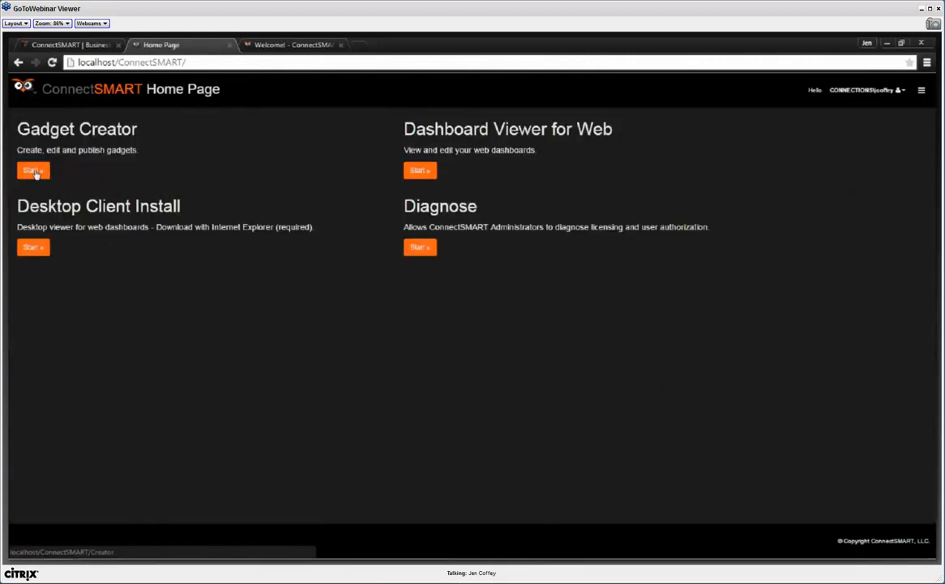
pyautogui.click(33, 170)
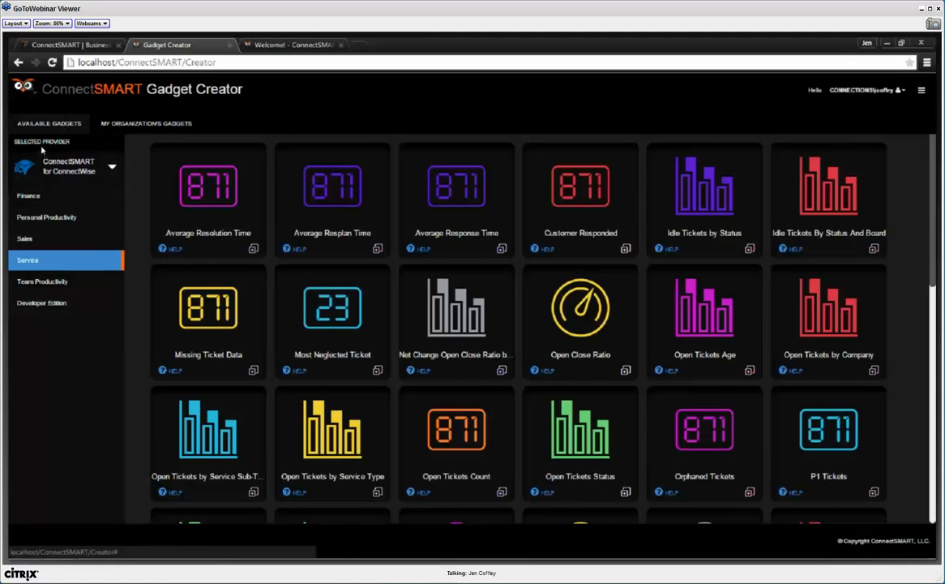
pyautogui.click(83, 157)
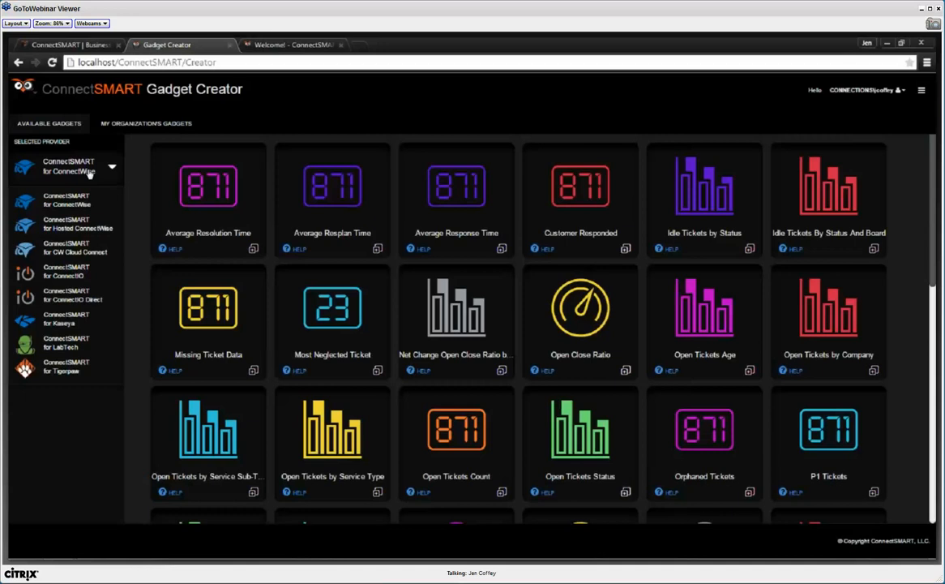
pyautogui.click(48, 193)
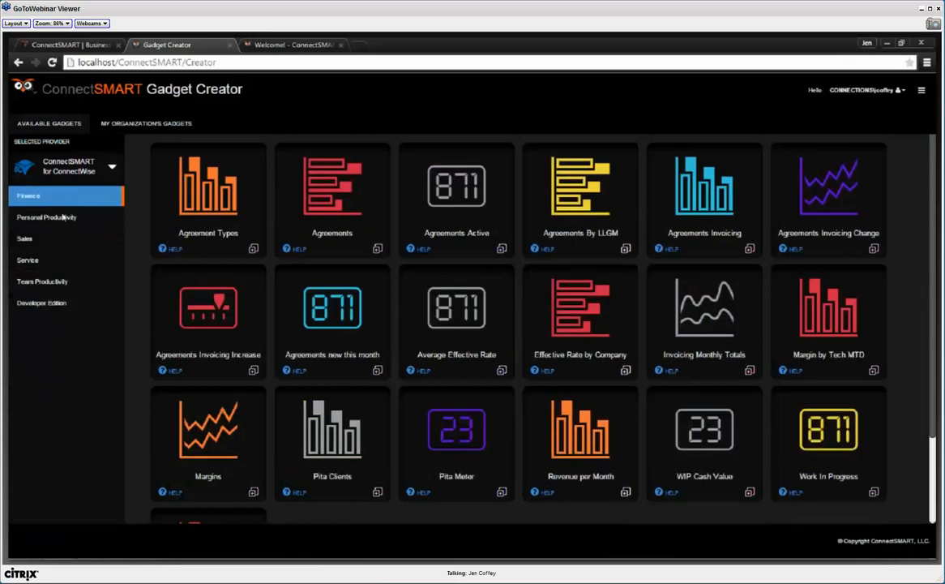
# - Open the help page of the Agreement Types gadget and go from there to the documentation's Gallery page
pyautogui.moveTo(89, 558)
pyautogui.click(296, 45)
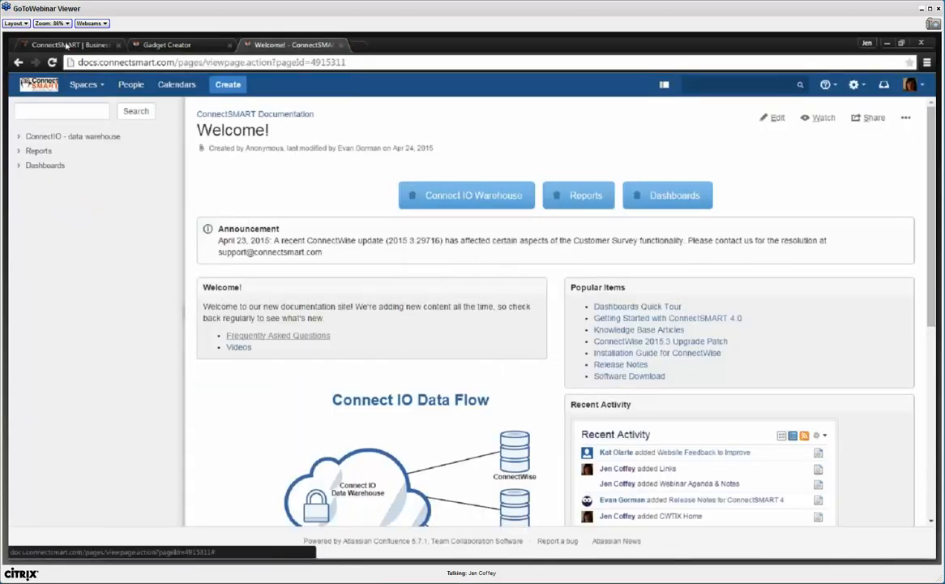
pyautogui.click(73, 45)
pyautogui.click(166, 46)
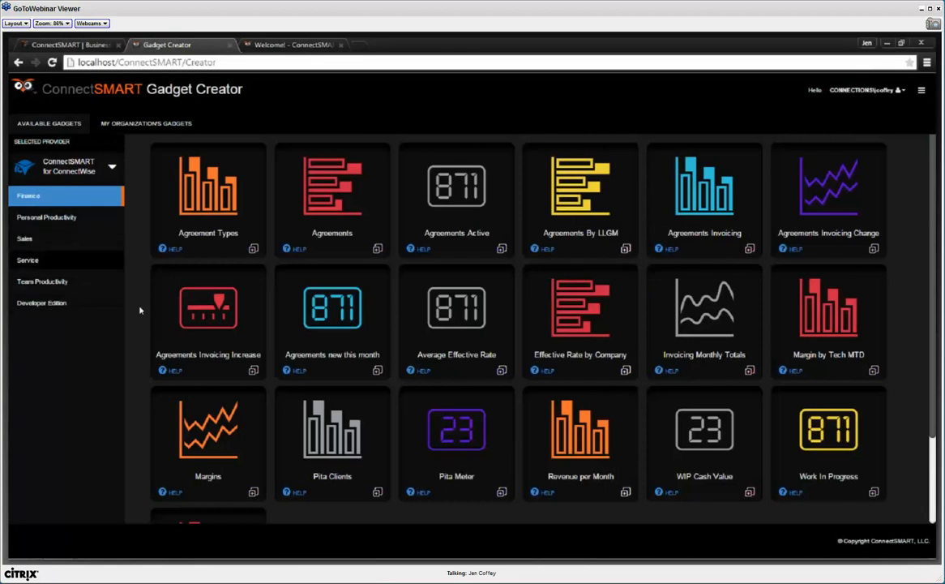
pyautogui.click(163, 250)
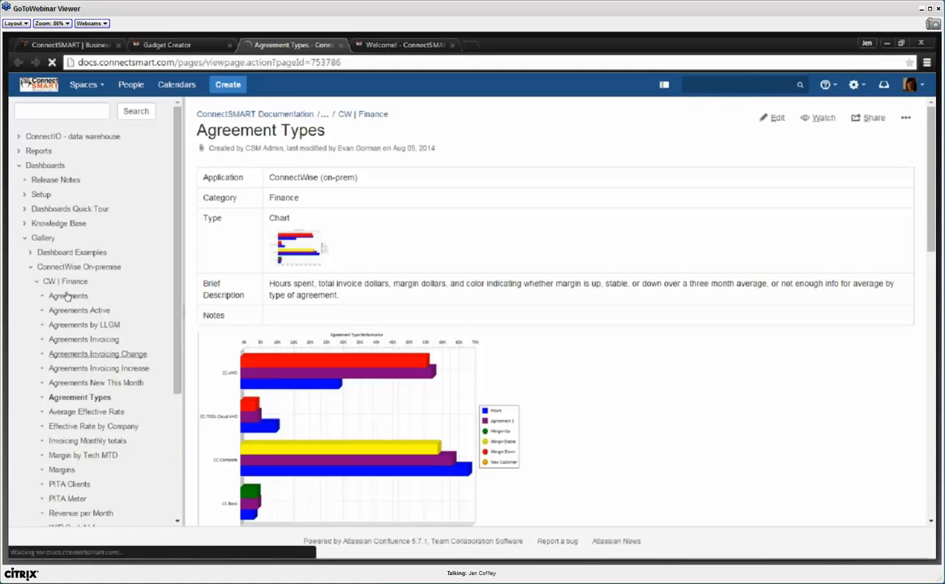
pyautogui.click(60, 268)
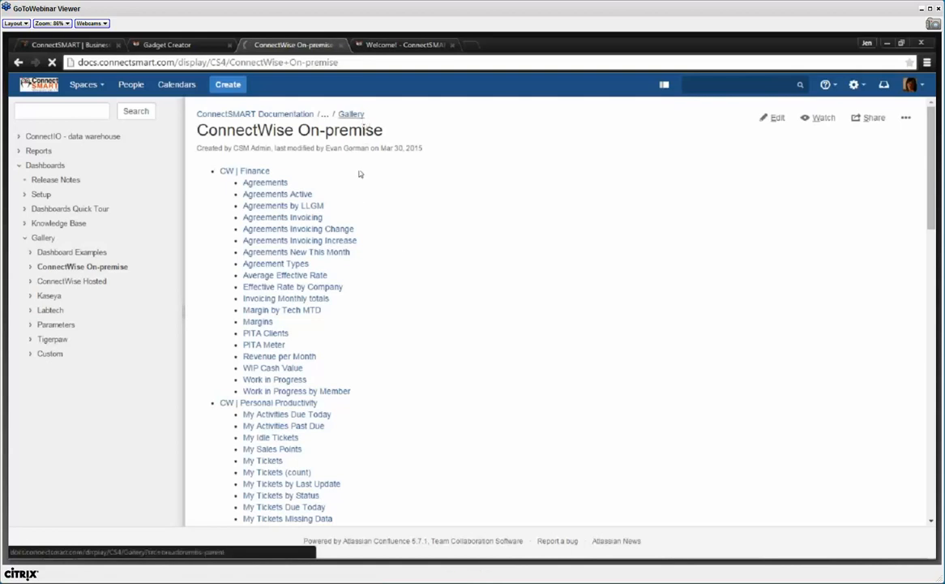
pyautogui.click(353, 115)
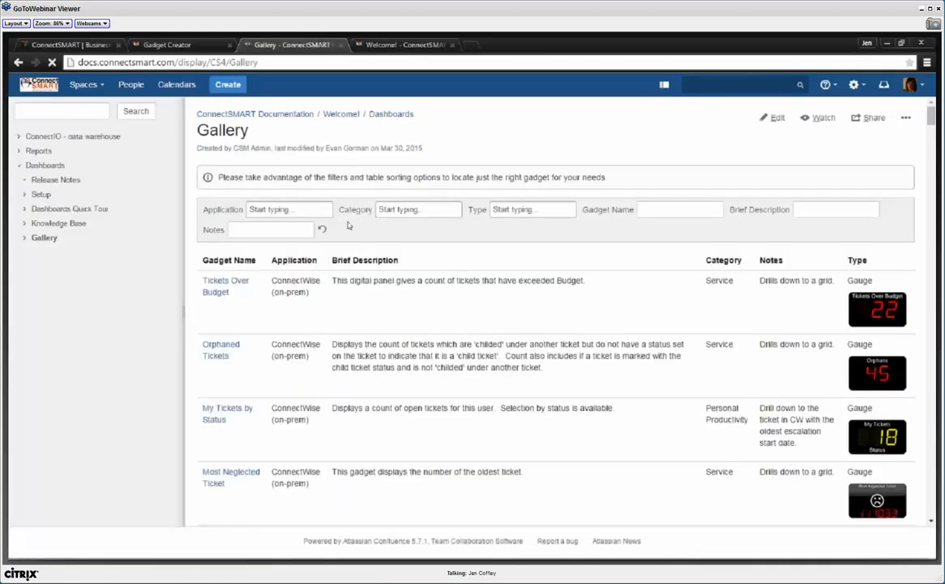
# - Examine the Gallery's Application and Category filter options and look through its list of gadgets
pyautogui.click(284, 209)
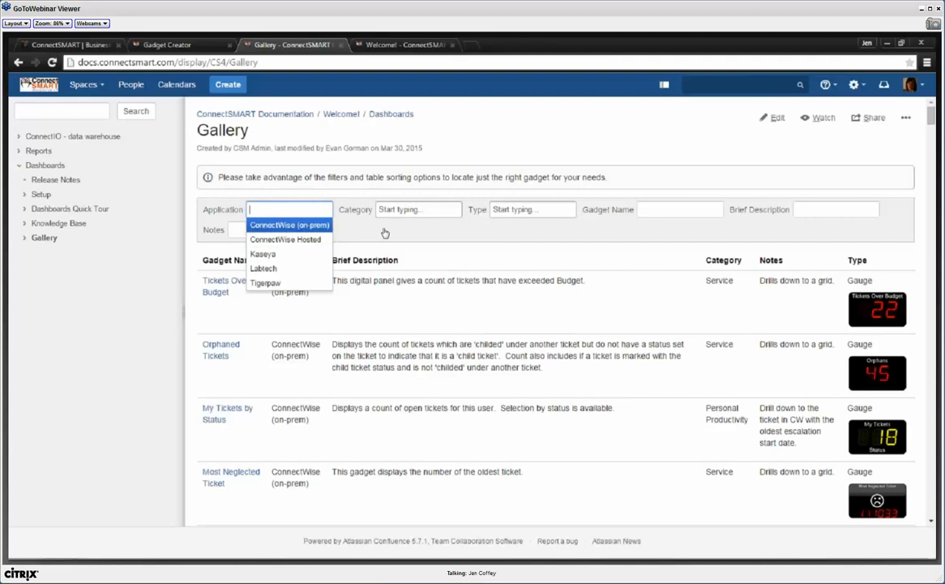
pyautogui.click(409, 210)
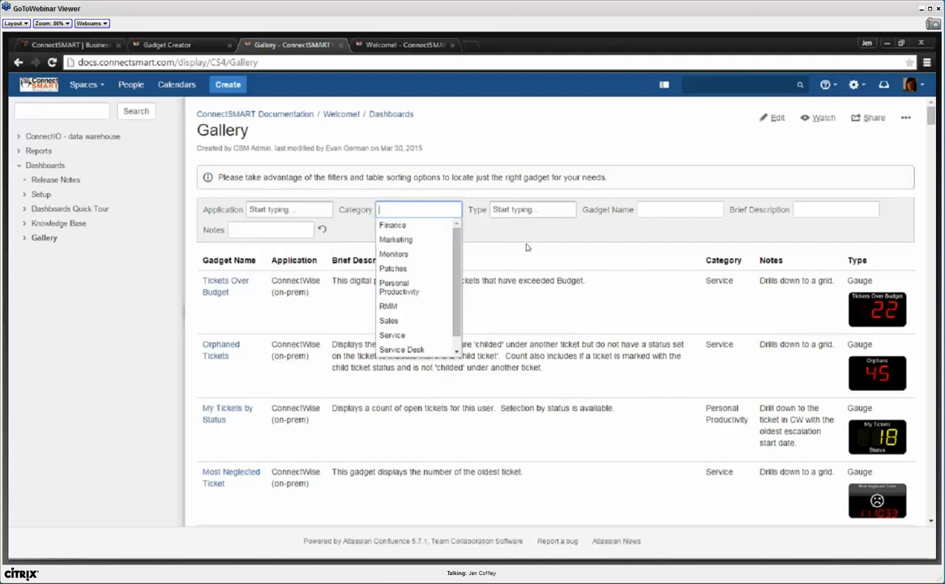
pyautogui.click(575, 317)
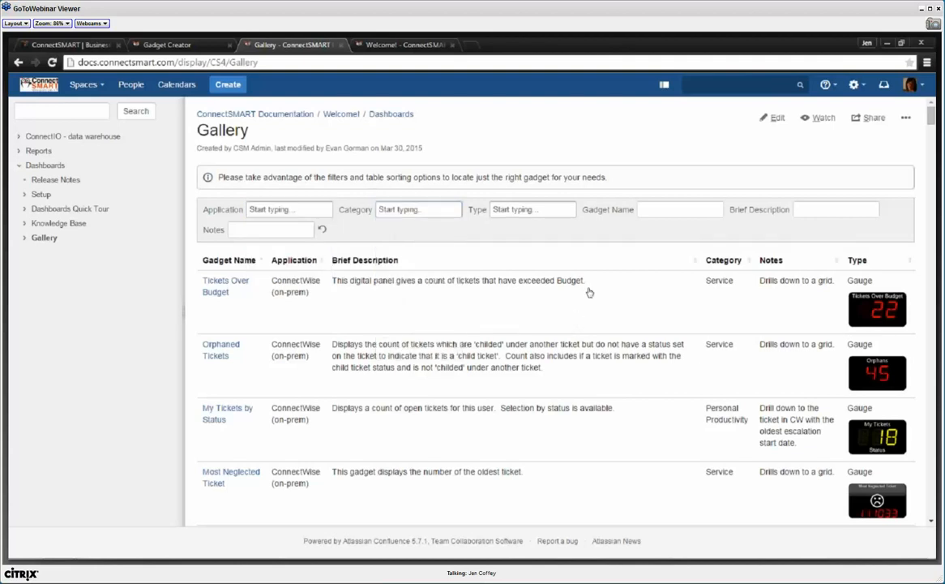
pyautogui.scroll(-8, 565, 341)
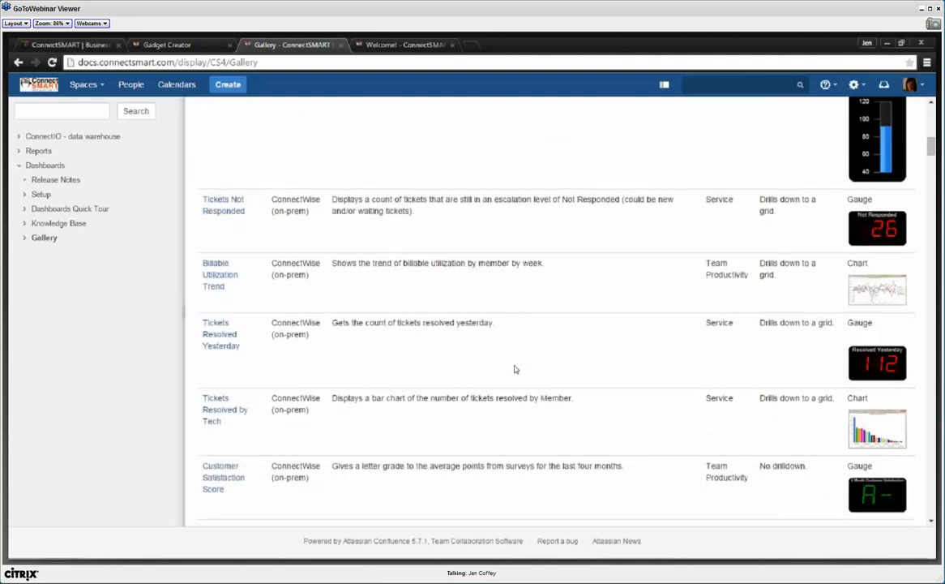
pyautogui.scroll(-5, 514, 369)
pyautogui.scroll(-5, 513, 368)
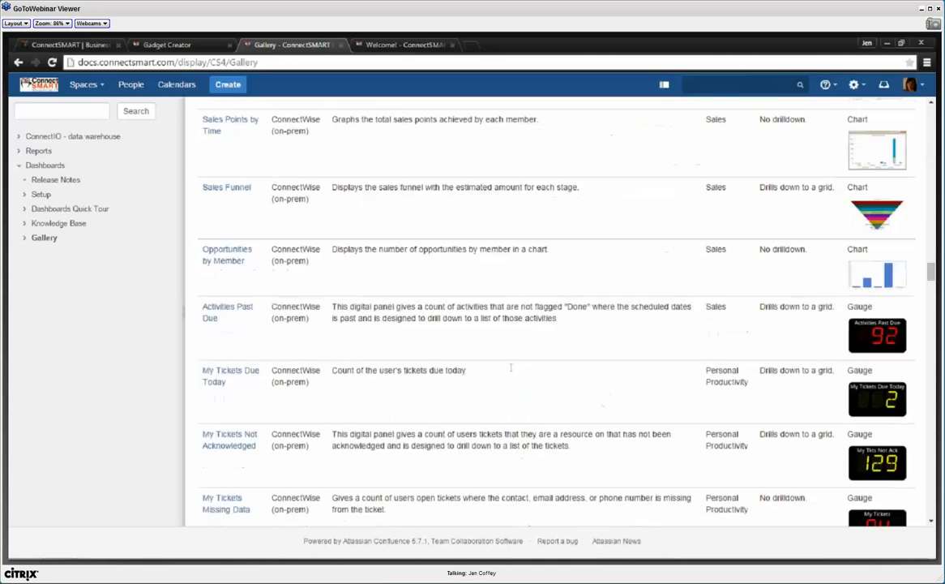
pyautogui.scroll(-15, 511, 367)
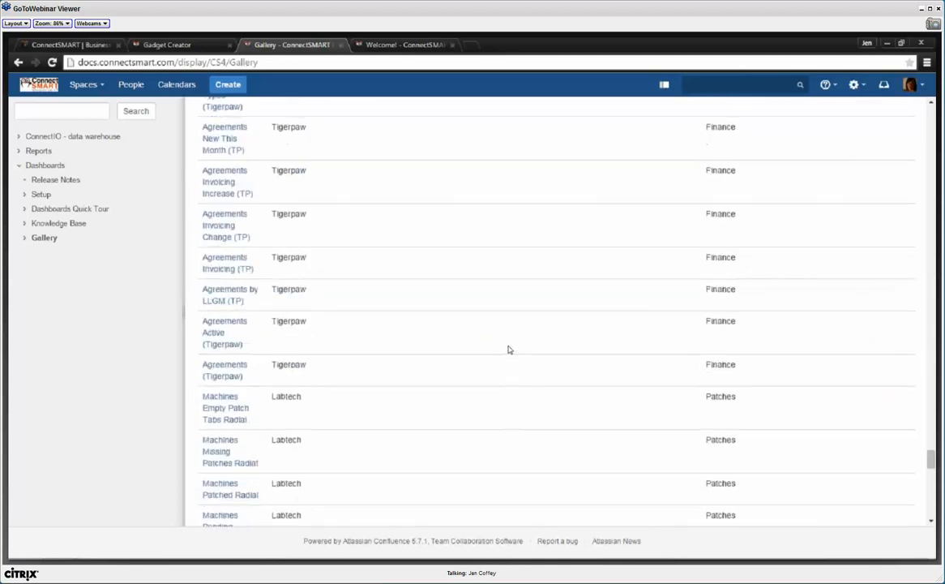
pyautogui.scroll(5, 509, 349)
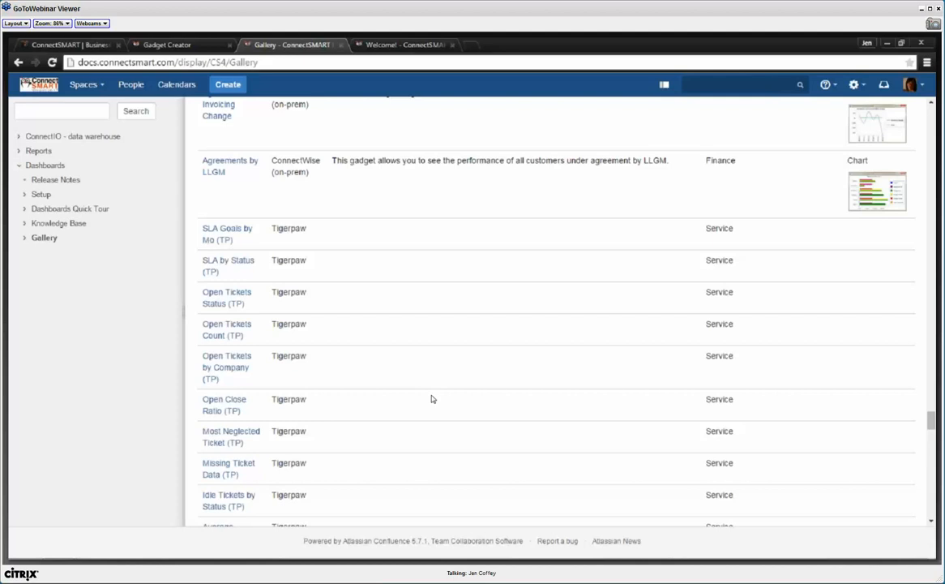
pyautogui.scroll(3, 426, 408)
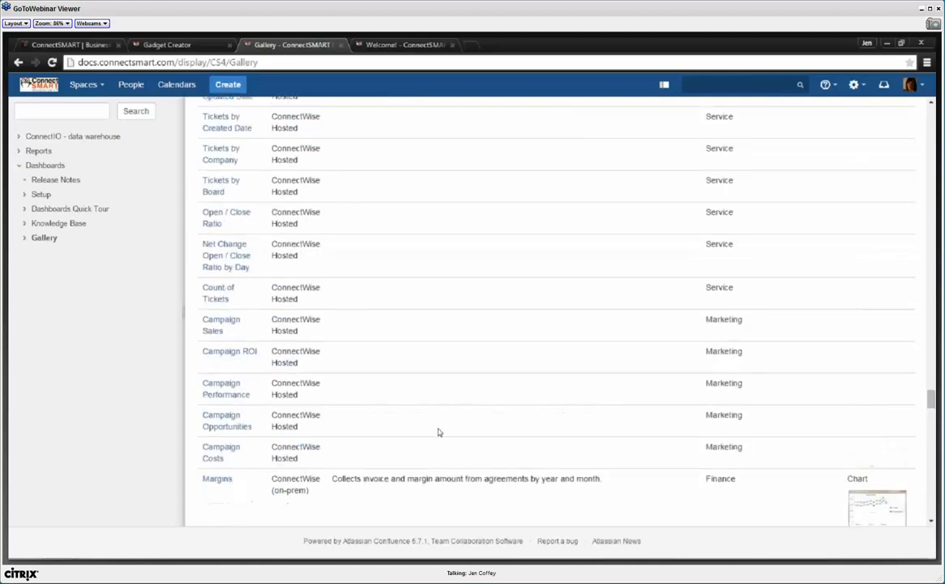
pyautogui.scroll(6, 438, 421)
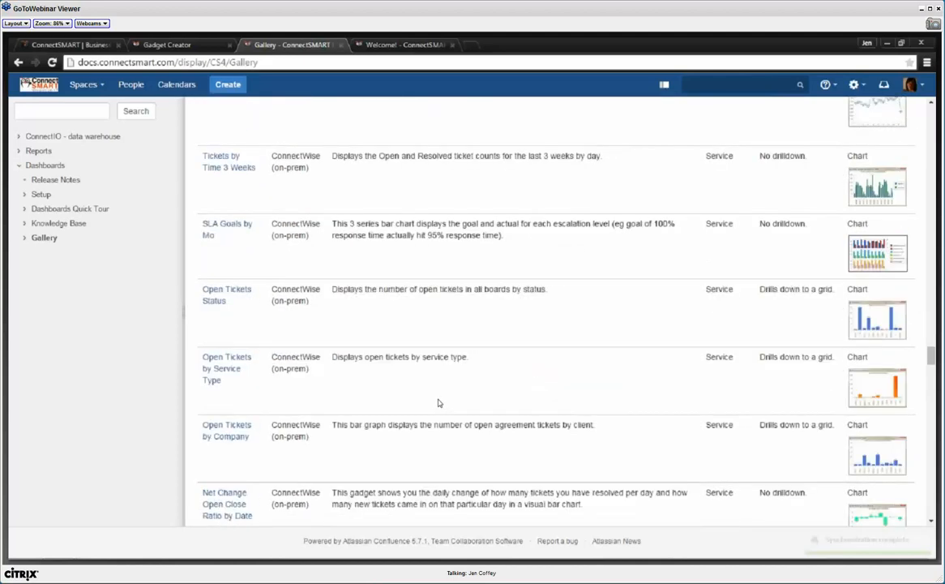
pyautogui.scroll(2, 438, 403)
pyautogui.scroll(10, 502, 260)
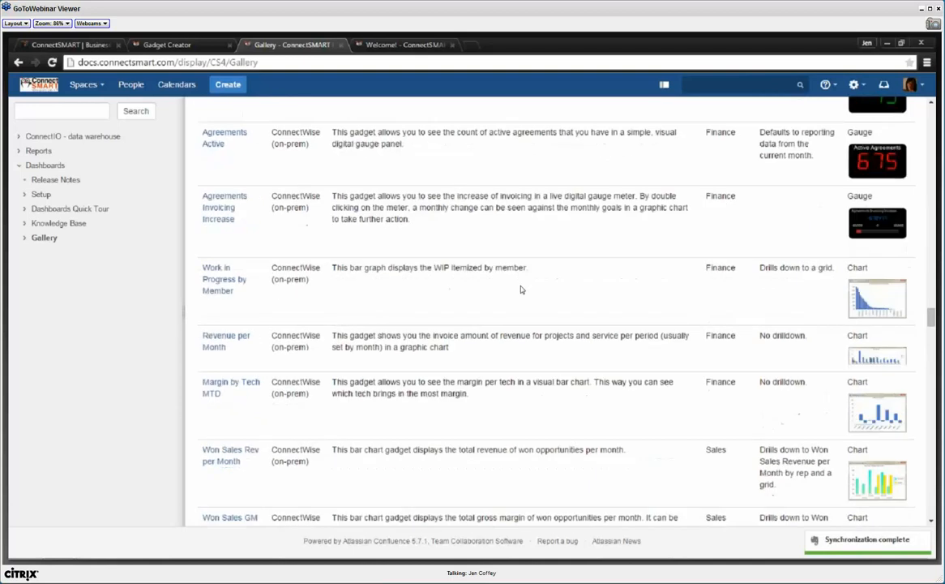
pyautogui.scroll(2, 487, 245)
# - Return to the Gadget Creator and review the available Personal Productivity and Service gadgets
pyautogui.click(155, 45)
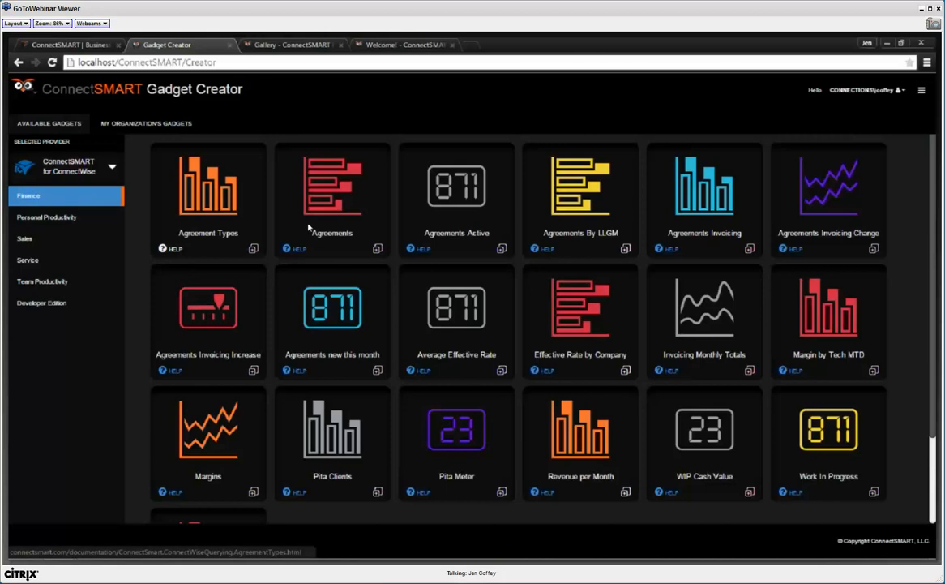
pyautogui.click(46, 217)
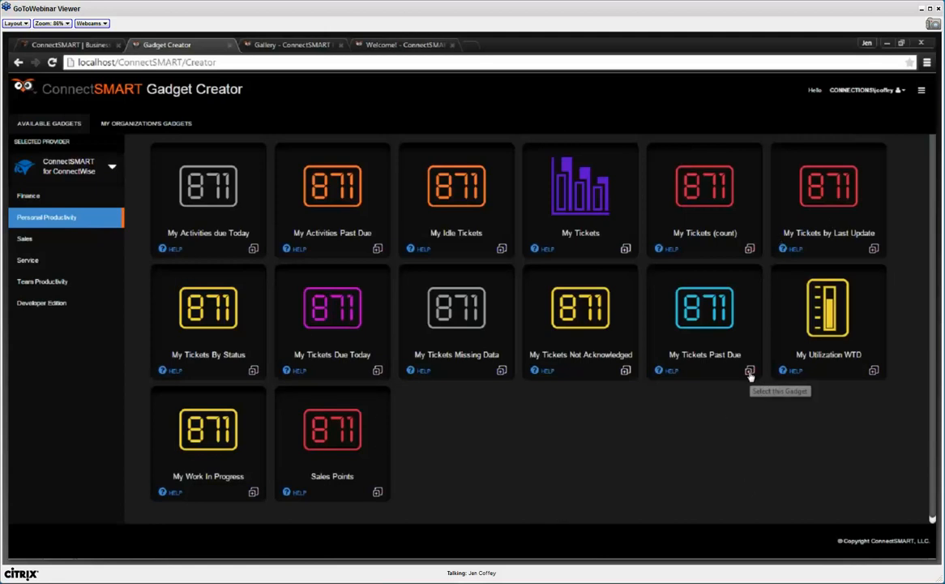
pyautogui.click(40, 259)
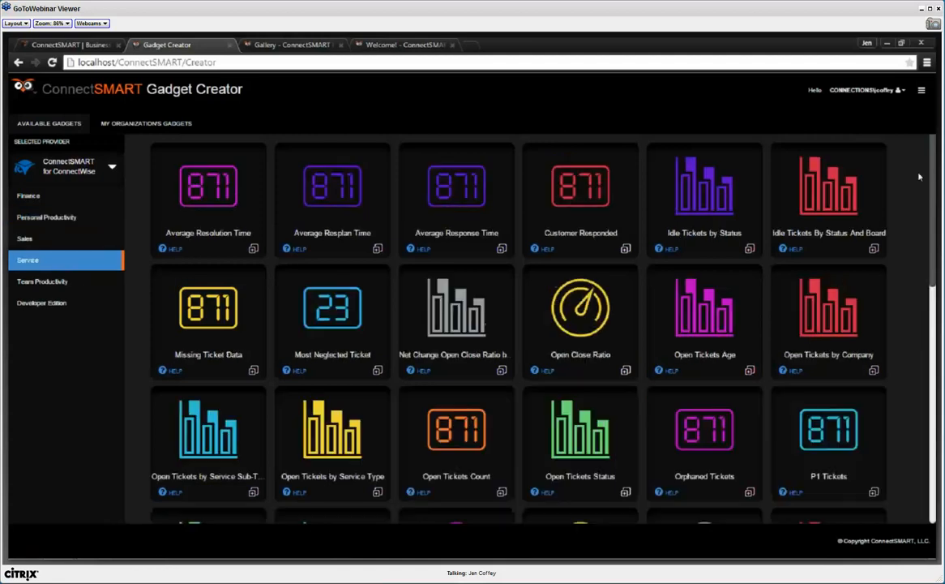
pyautogui.scroll(-8, 895, 249)
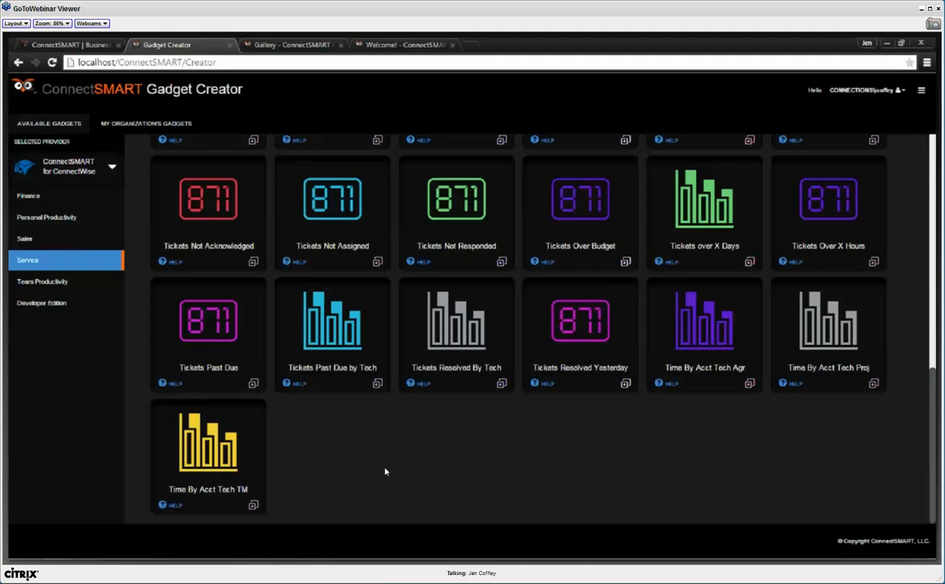
pyautogui.scroll(1, 368, 462)
pyautogui.scroll(-1, 360, 459)
pyautogui.scroll(3, 390, 435)
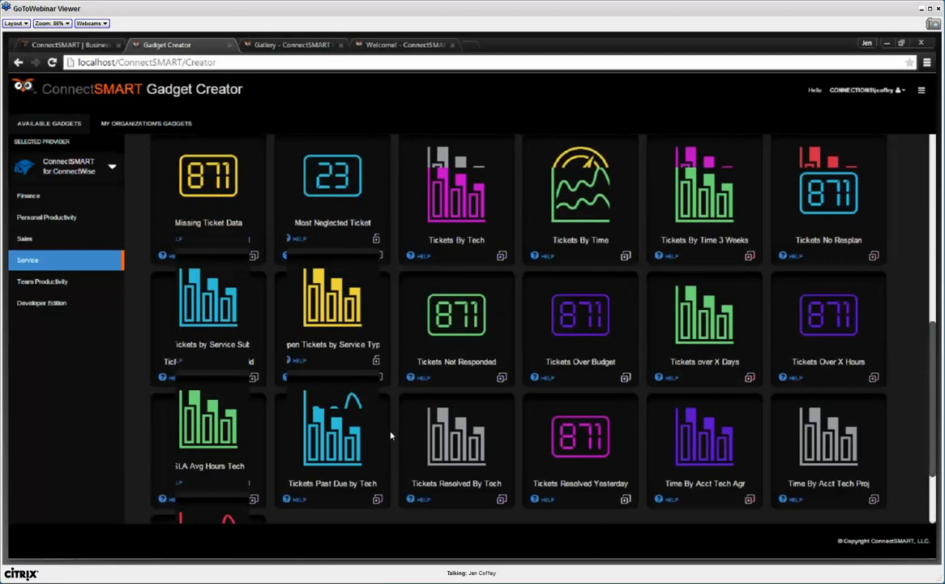
pyautogui.scroll(5, 390, 435)
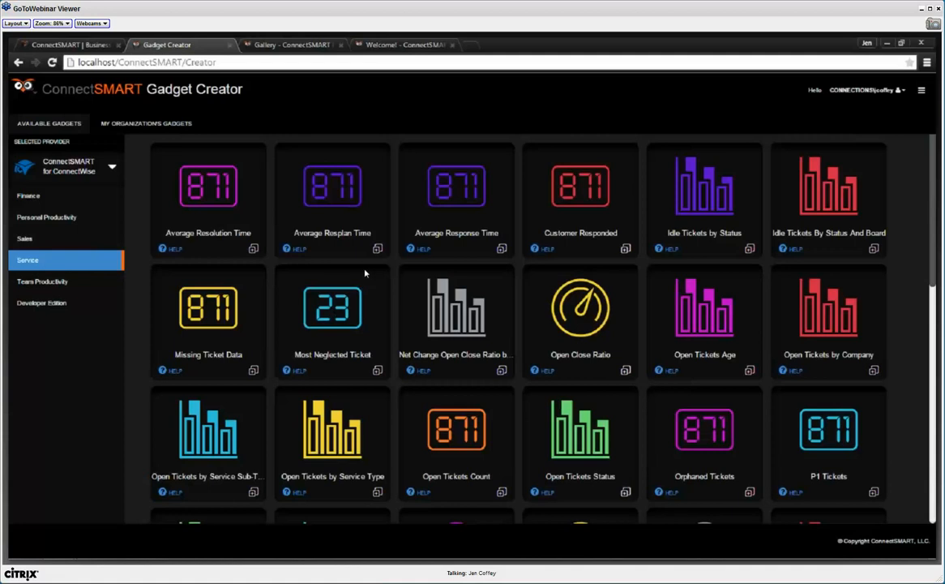
# - Stage the Open Tickets Count, Average Resolution Time, Average Resplan Time and Average Response Time gadgets and proceed to configuring and publishing
pyautogui.click(502, 492)
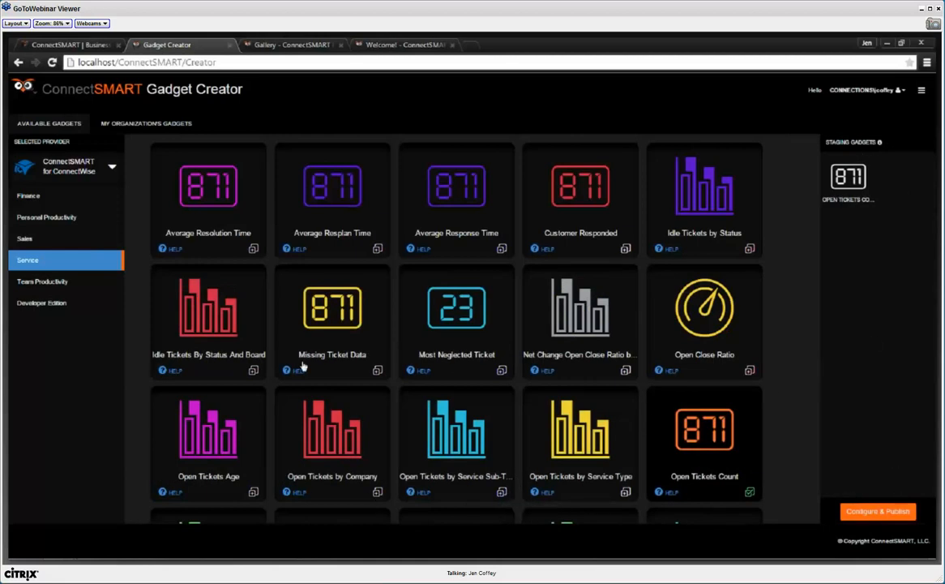
pyautogui.click(253, 249)
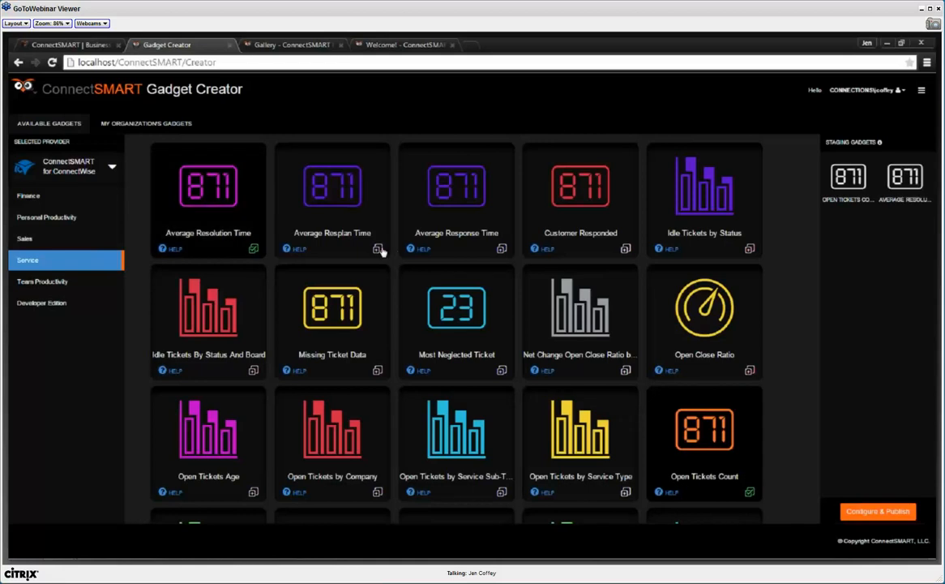
pyautogui.click(378, 249)
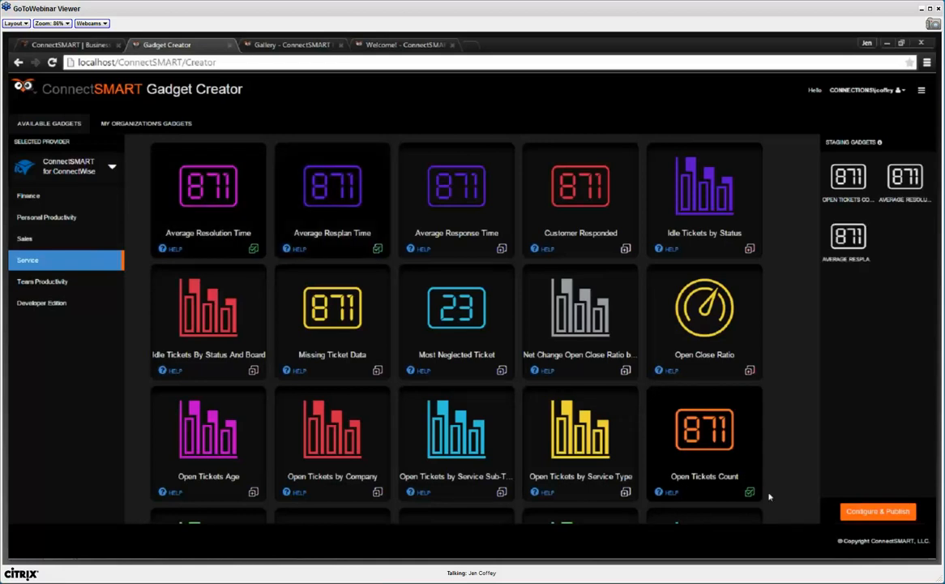
pyautogui.click(501, 249)
pyautogui.click(883, 517)
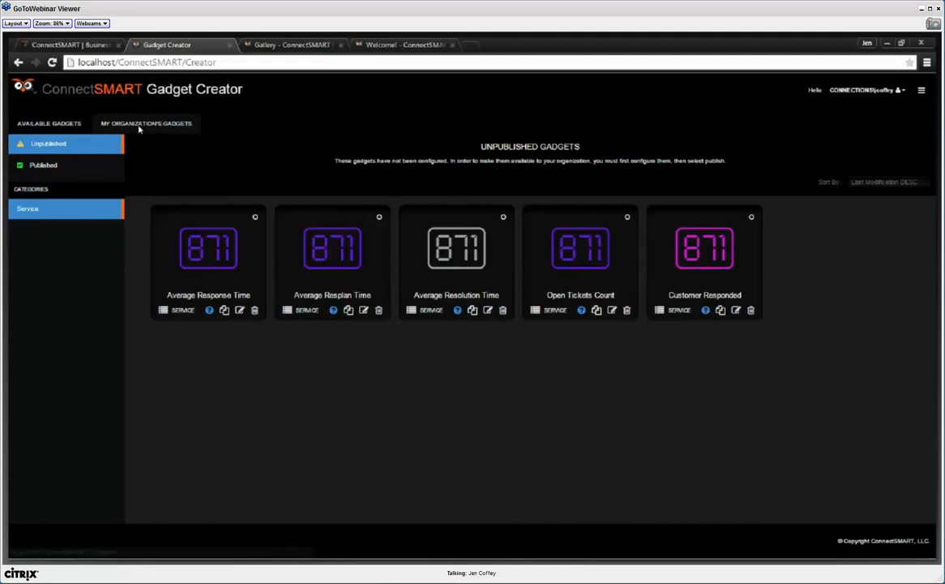
# - Open the organization's unpublished Open Tickets Count gadget for editing and add the Boards parameter to it
pyautogui.click(58, 129)
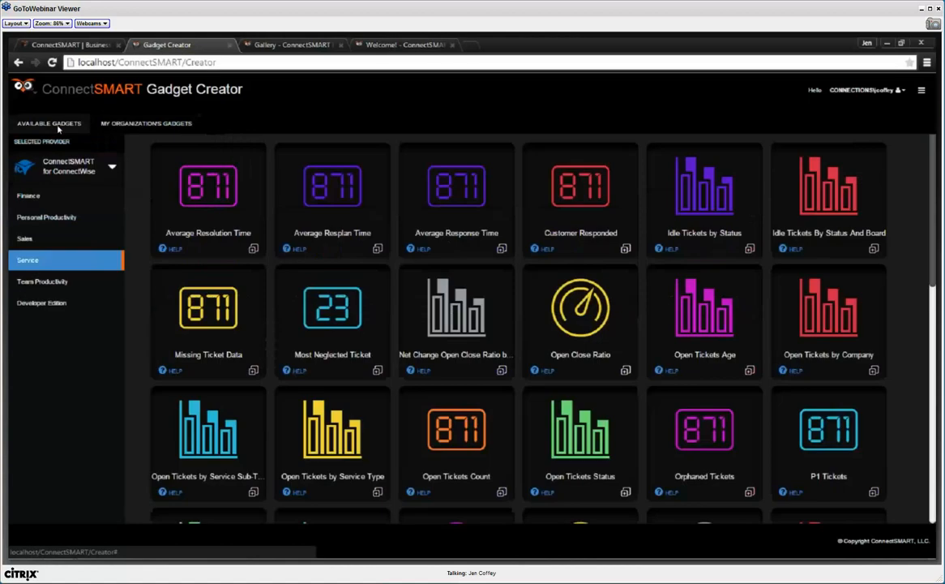
pyautogui.click(126, 124)
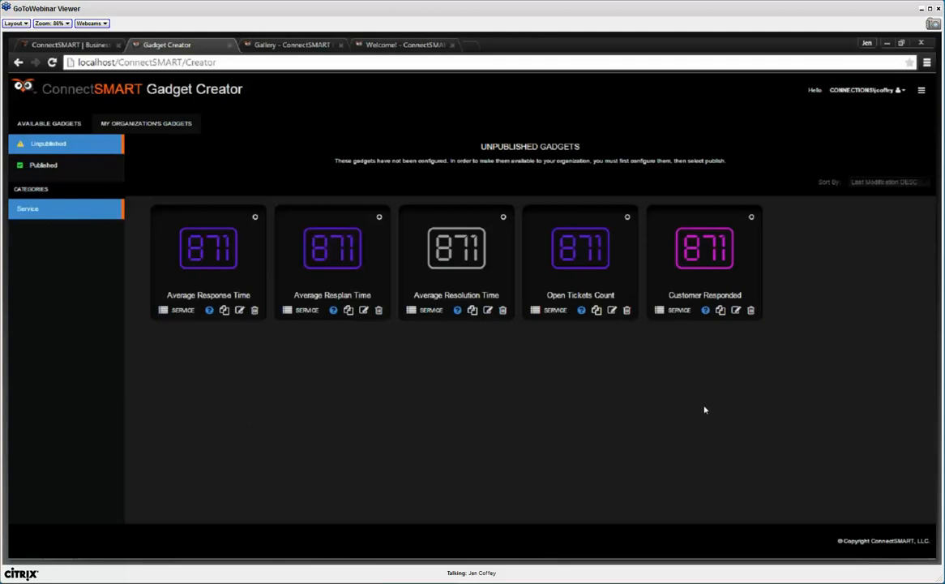
pyautogui.click(612, 311)
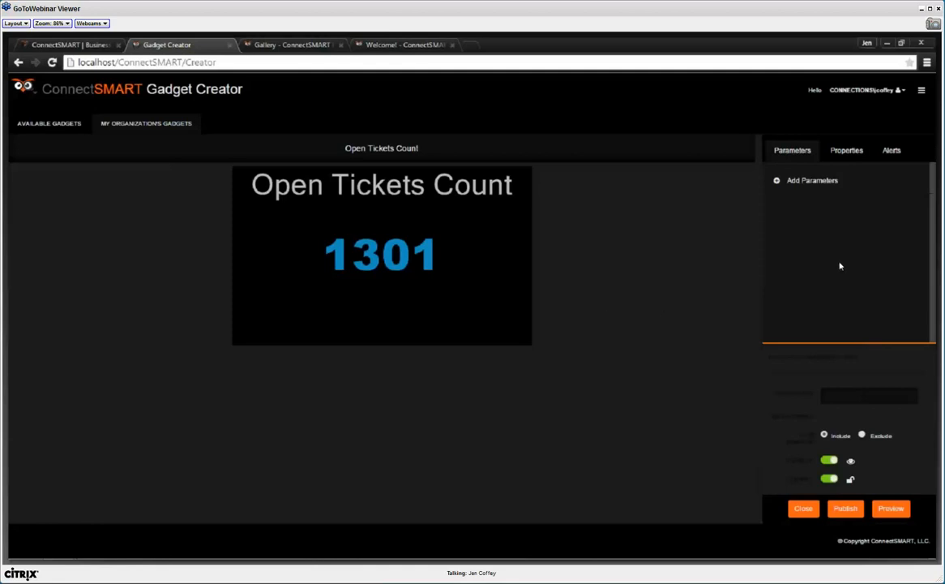
pyautogui.click(812, 182)
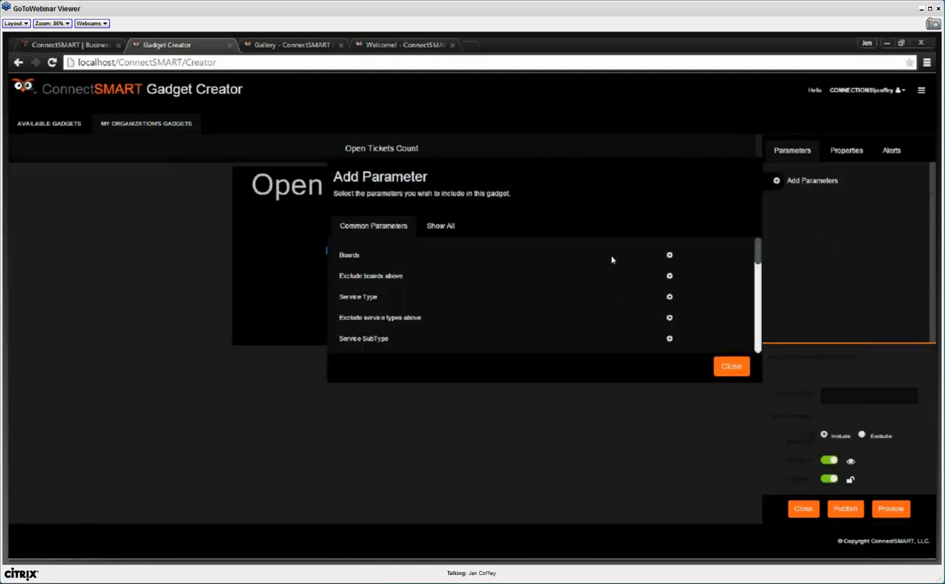
pyautogui.click(670, 255)
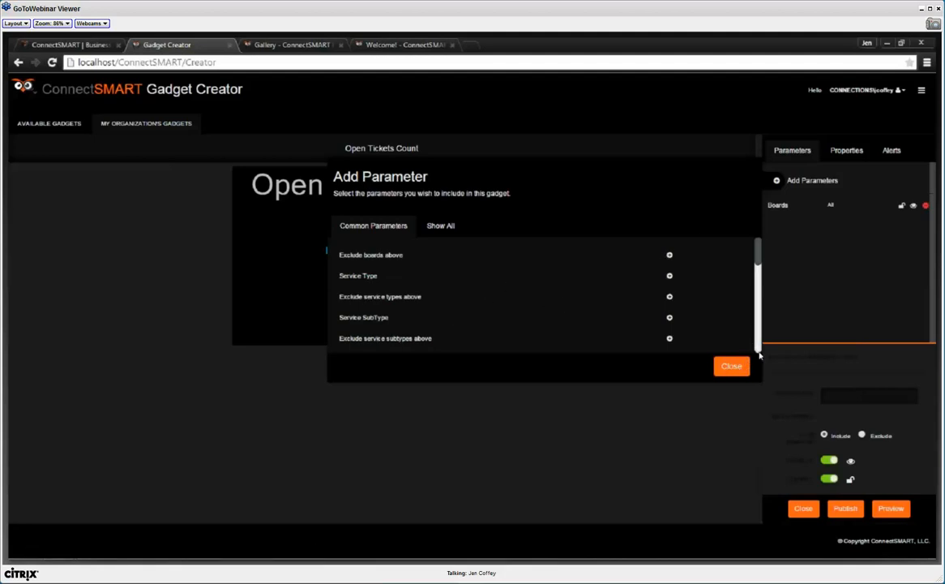
# - Look through the common parameters that can be added to the Open Tickets Count gadget
pyautogui.scroll(-5, 635, 309)
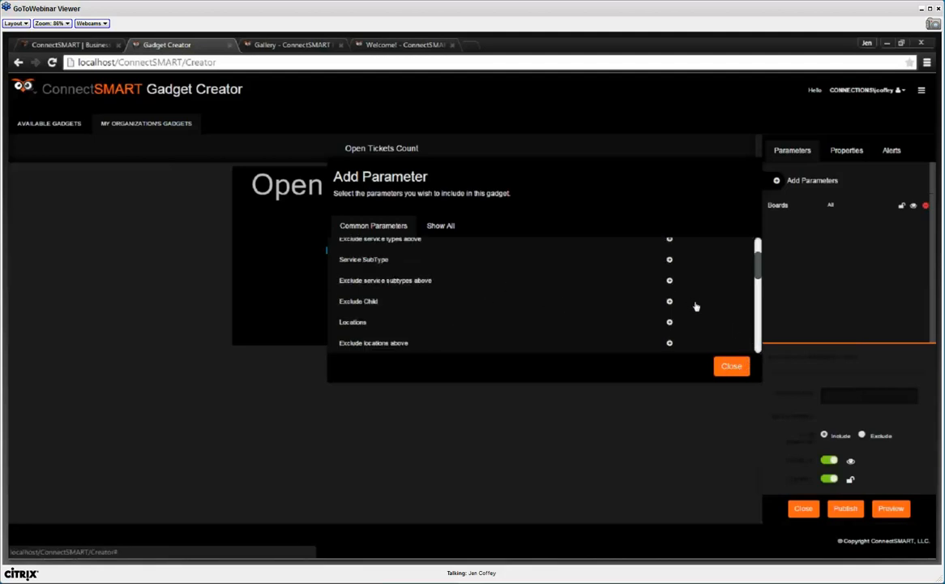
pyautogui.scroll(-2, 694, 305)
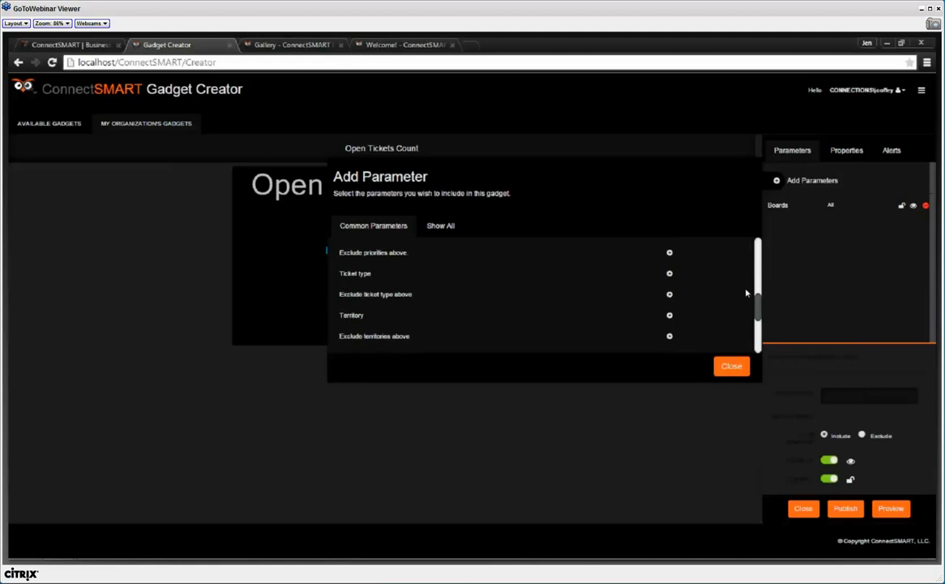
pyautogui.scroll(2, 686, 292)
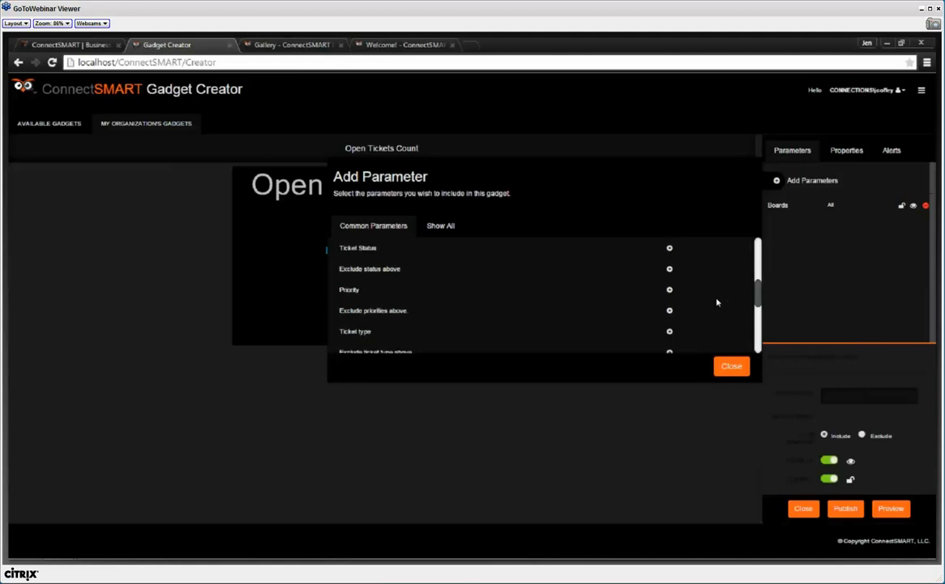
pyautogui.scroll(-3, 716, 304)
pyautogui.scroll(-1, 610, 311)
pyautogui.scroll(-1, 608, 311)
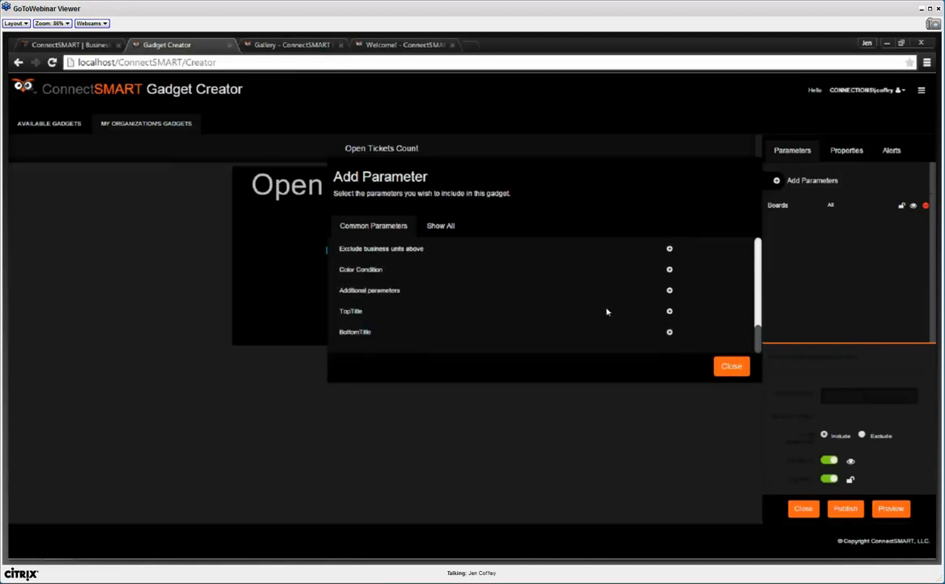
pyautogui.scroll(3, 618, 316)
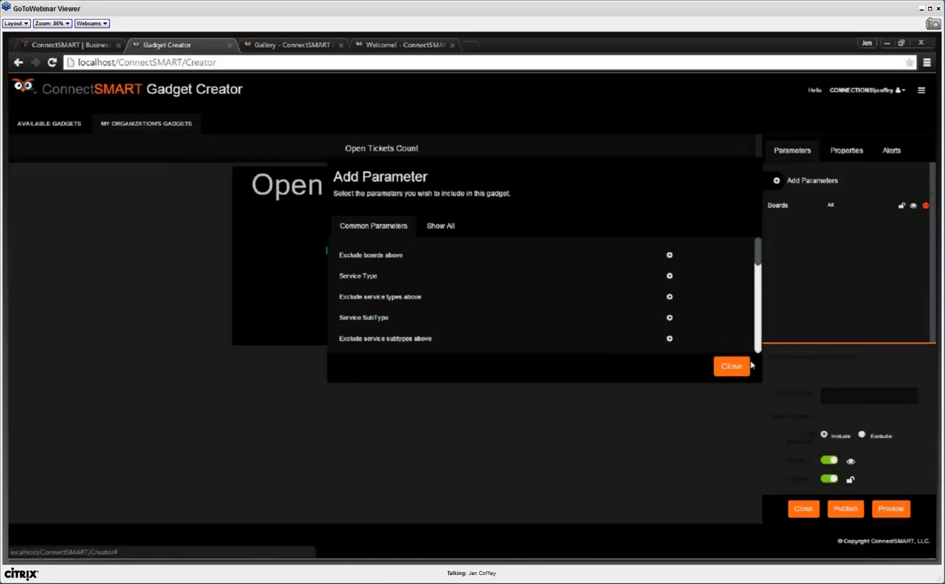
pyautogui.click(732, 366)
# - Add the Exclude Child parameter from the full parameter list and return to the gadget editor
pyautogui.click(817, 182)
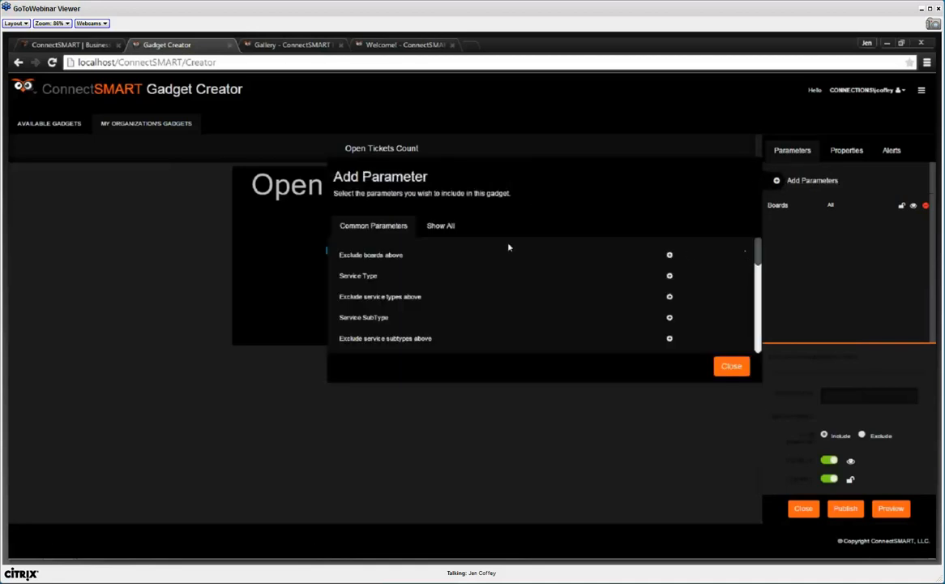
pyautogui.click(437, 226)
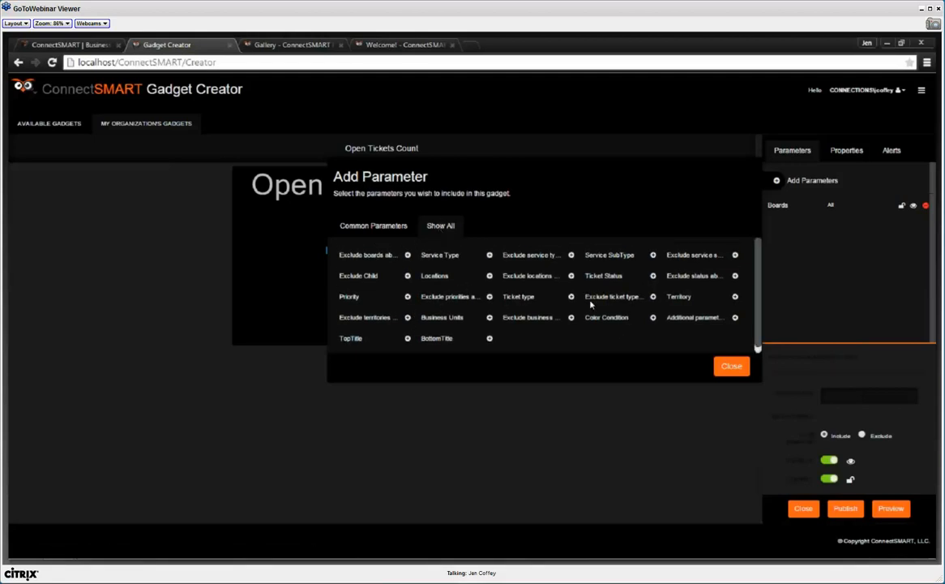
pyautogui.click(407, 276)
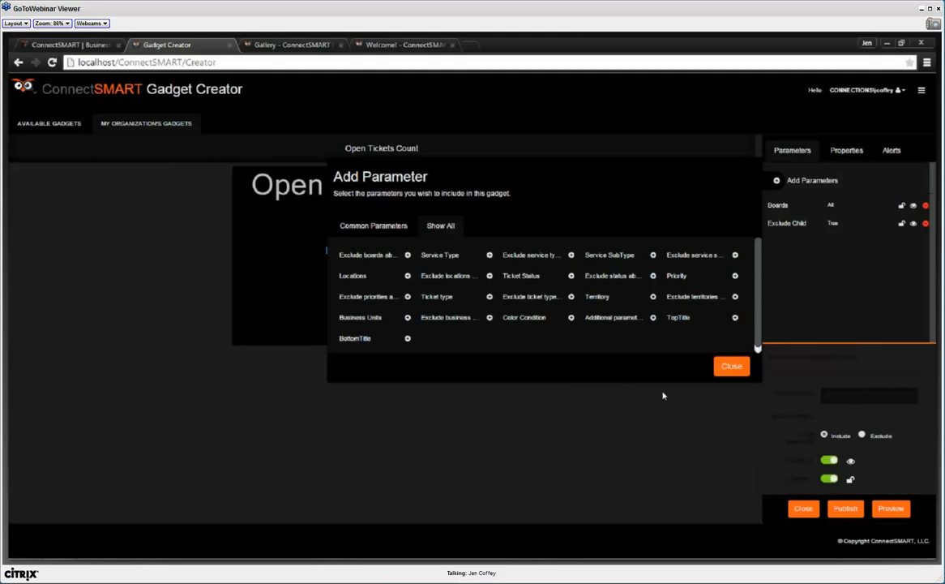
pyautogui.click(800, 500)
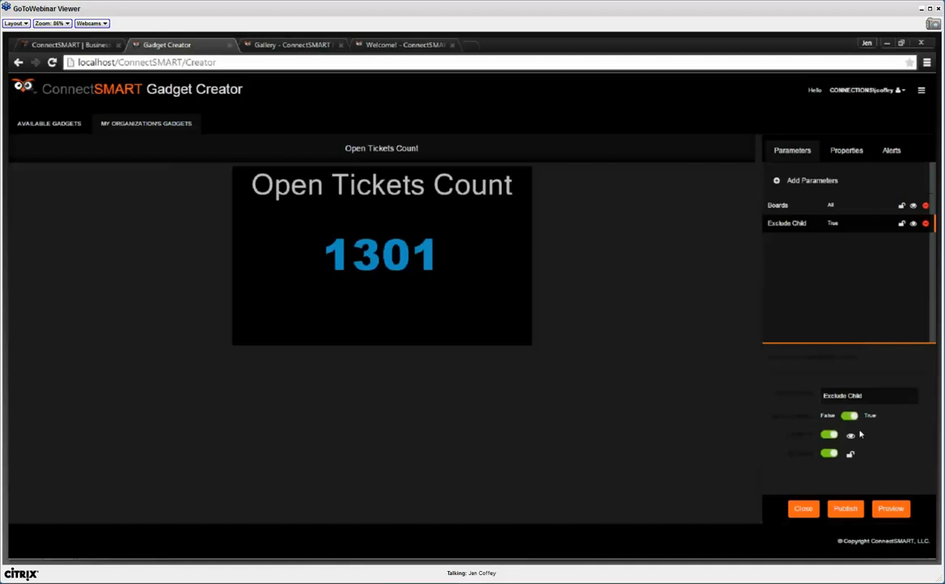
# - Restrict the Boards parameter to the ConnectSMART - Helpdesk board and preview the gadget
pyautogui.click(840, 208)
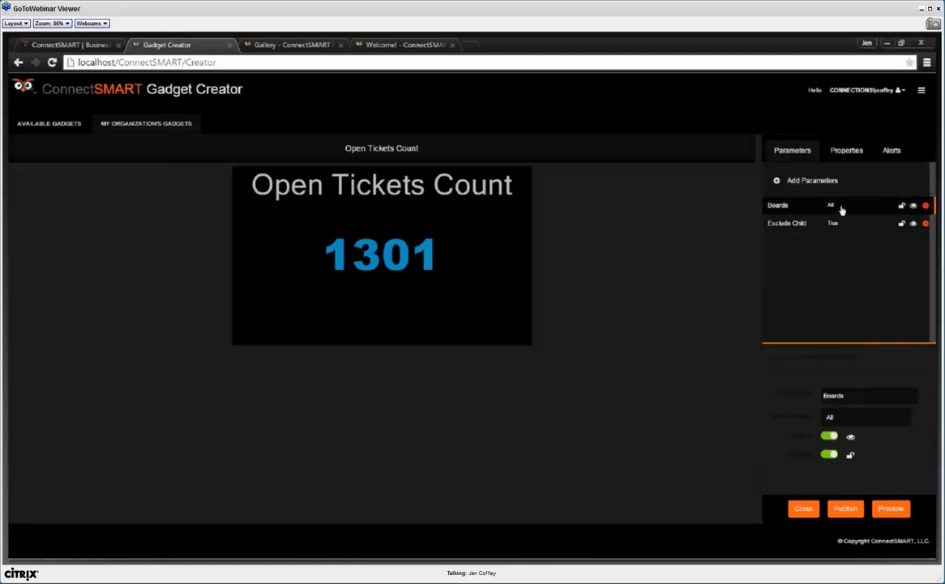
pyautogui.click(881, 418)
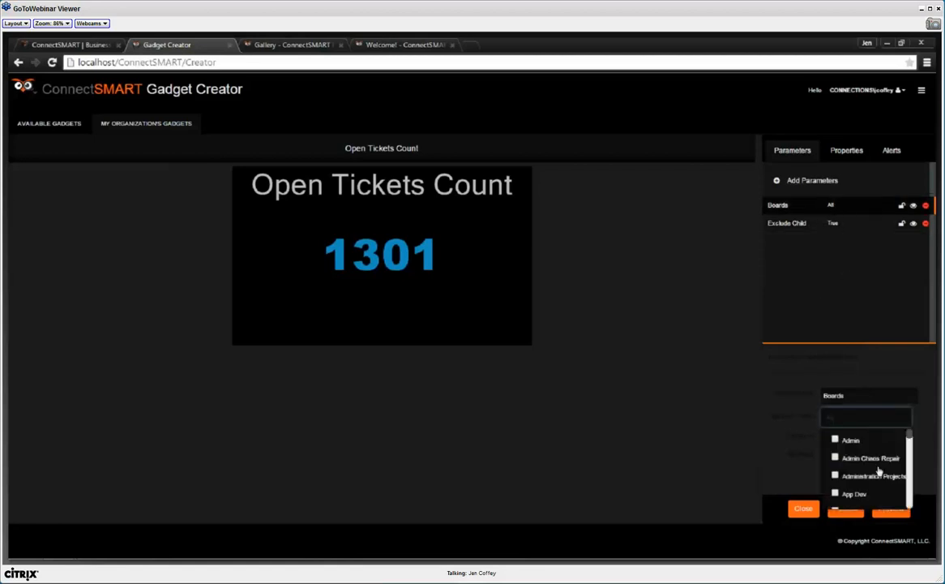
pyautogui.scroll(-5, 843, 473)
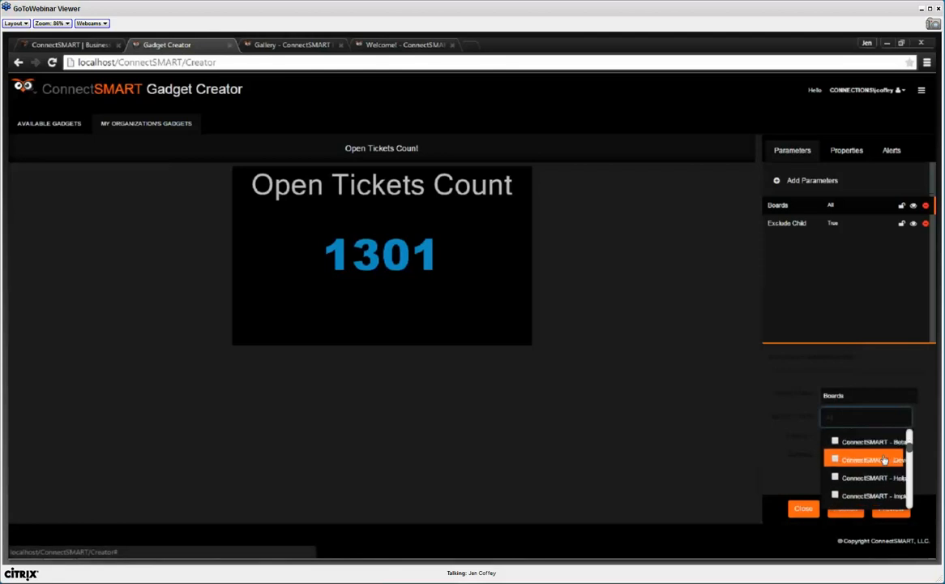
pyautogui.click(866, 478)
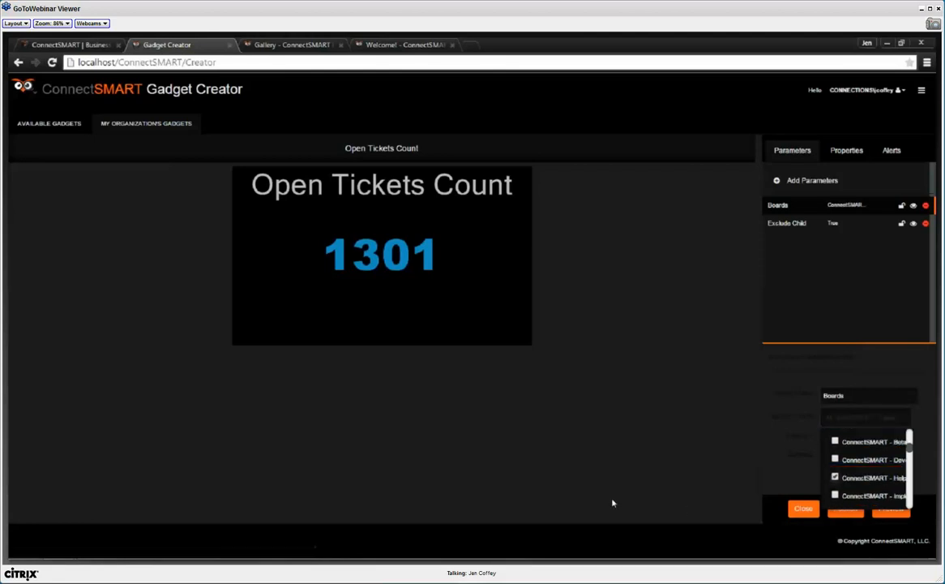
pyautogui.click(892, 511)
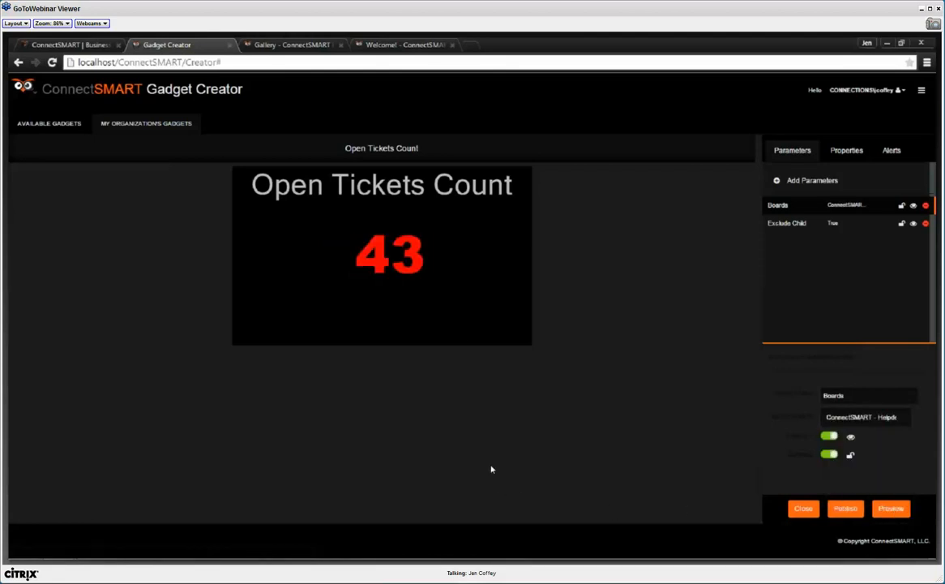
# - Review the gadget's properties and the full list of parameters that can still be added
pyautogui.click(861, 148)
pyautogui.scroll(-2, 779, 297)
pyautogui.scroll(2, 780, 268)
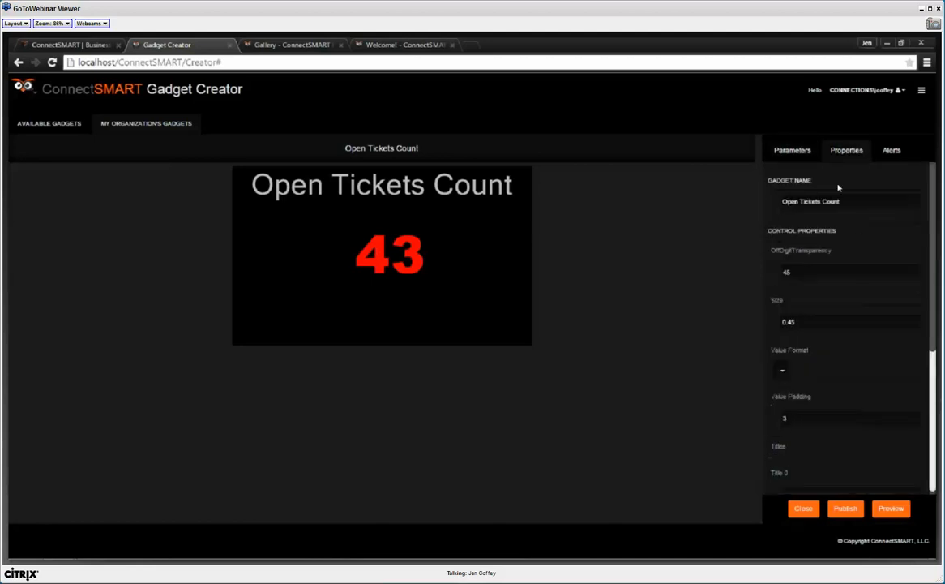
pyautogui.click(796, 153)
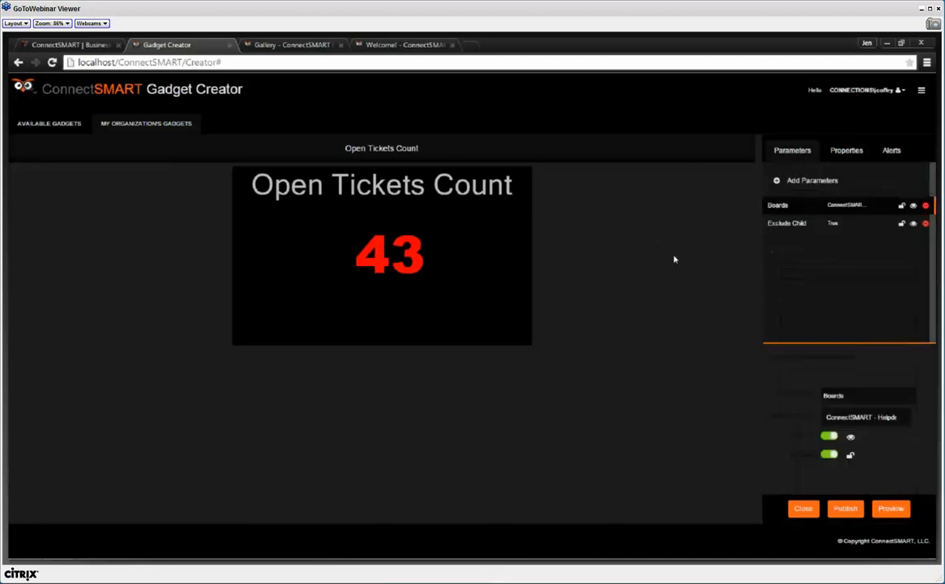
pyautogui.click(809, 181)
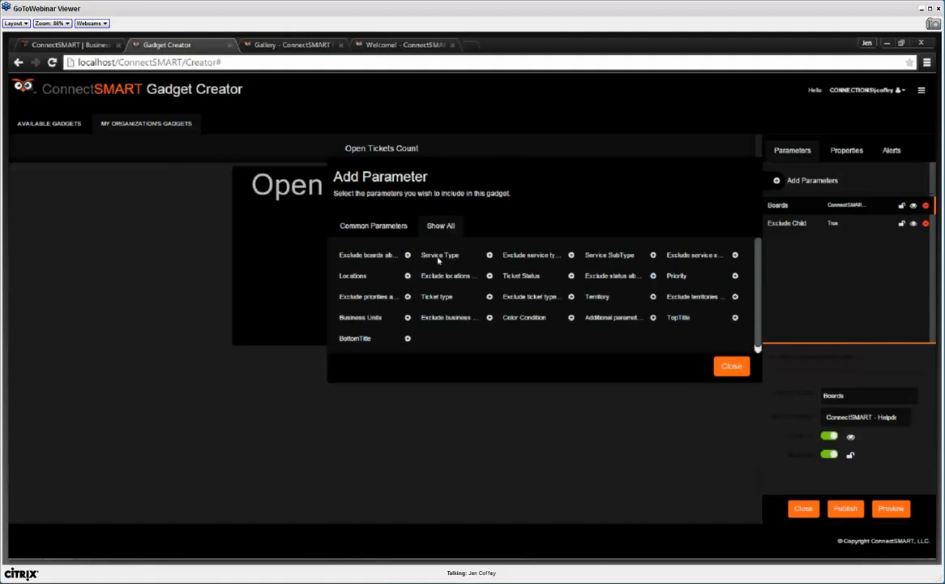
pyautogui.click(730, 365)
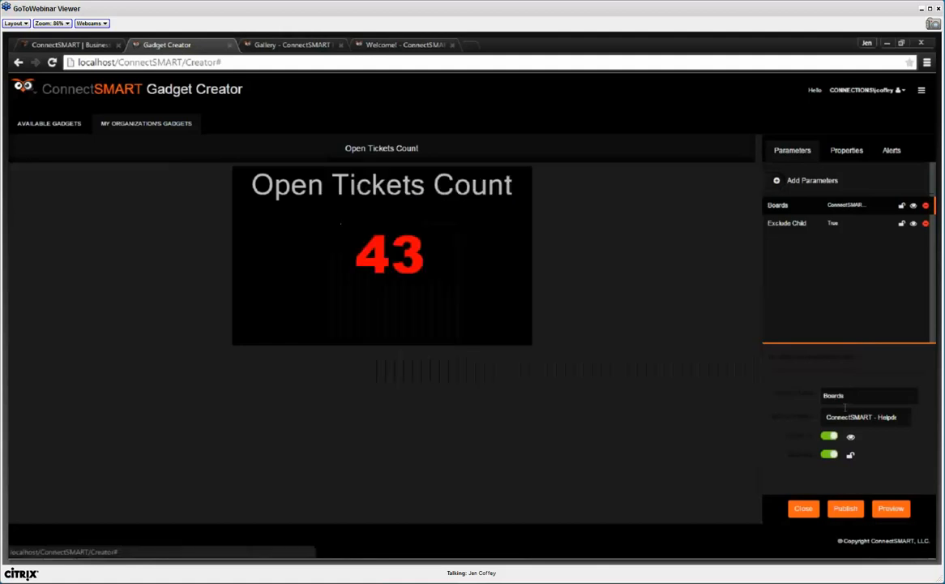
# - Shorten the gadget's Title 0 property to Open Tickets and preview the gadget
pyautogui.click(846, 151)
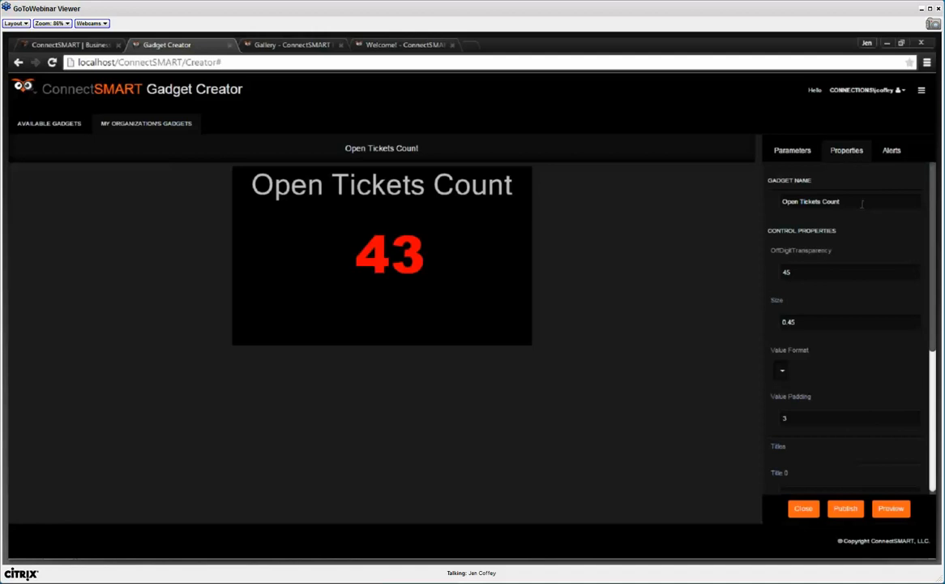
pyautogui.scroll(-4, 789, 327)
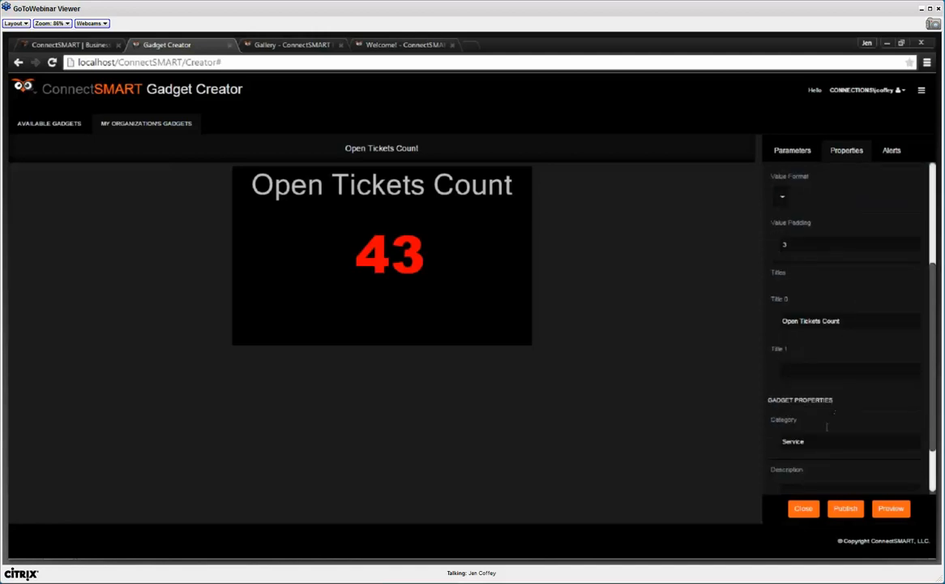
pyautogui.click(855, 321)
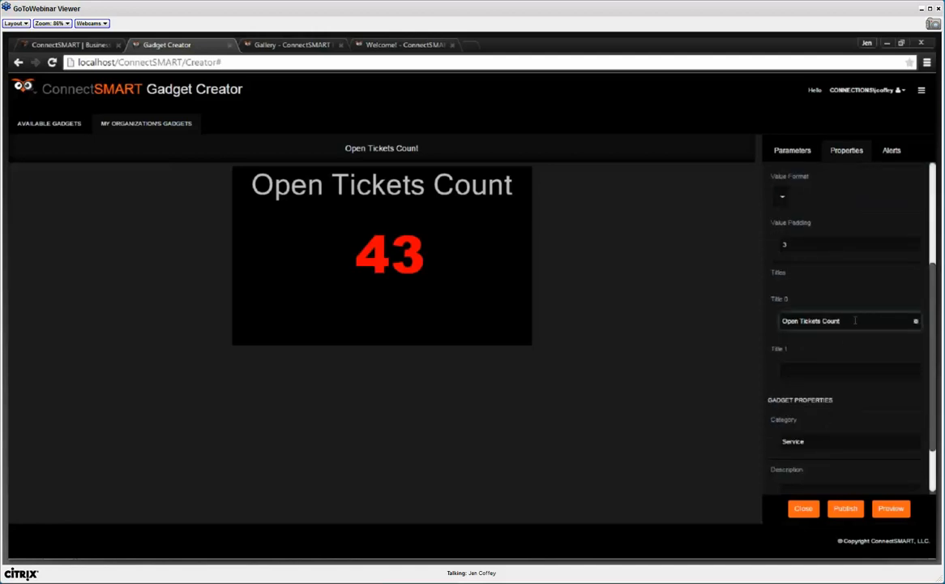
pyautogui.doubleClick(855, 321)
pyautogui.scroll(-1, 855, 321)
pyautogui.press('BackSpace')
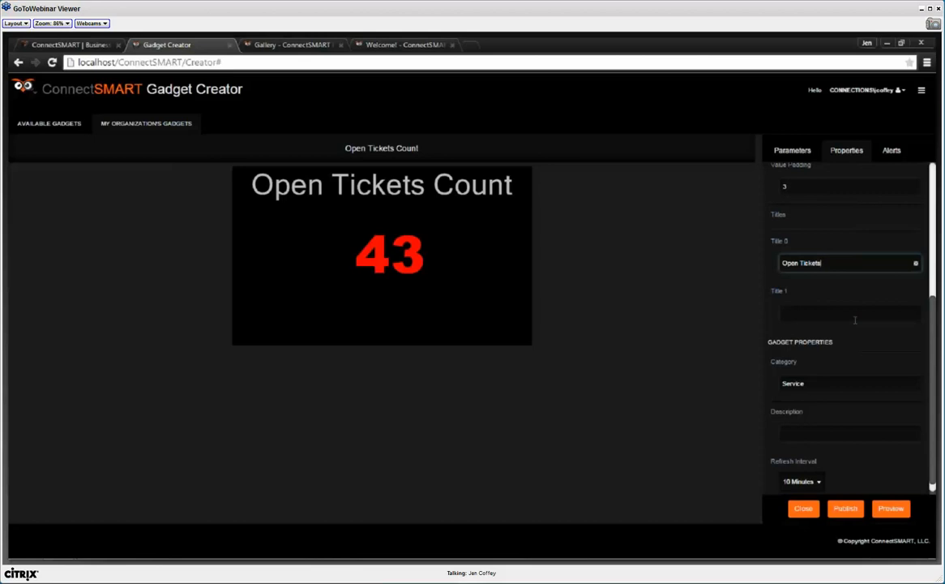
pyautogui.click(854, 320)
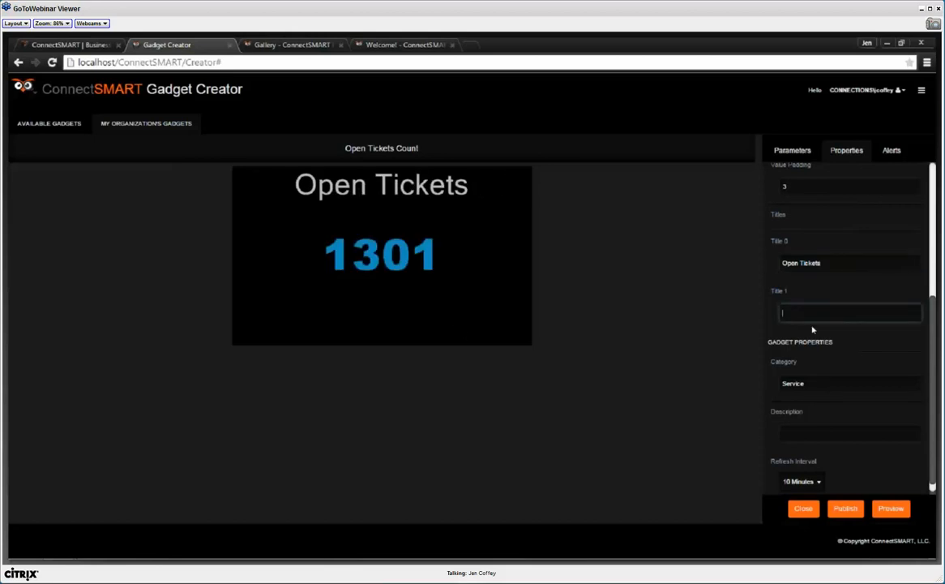
pyautogui.click(890, 508)
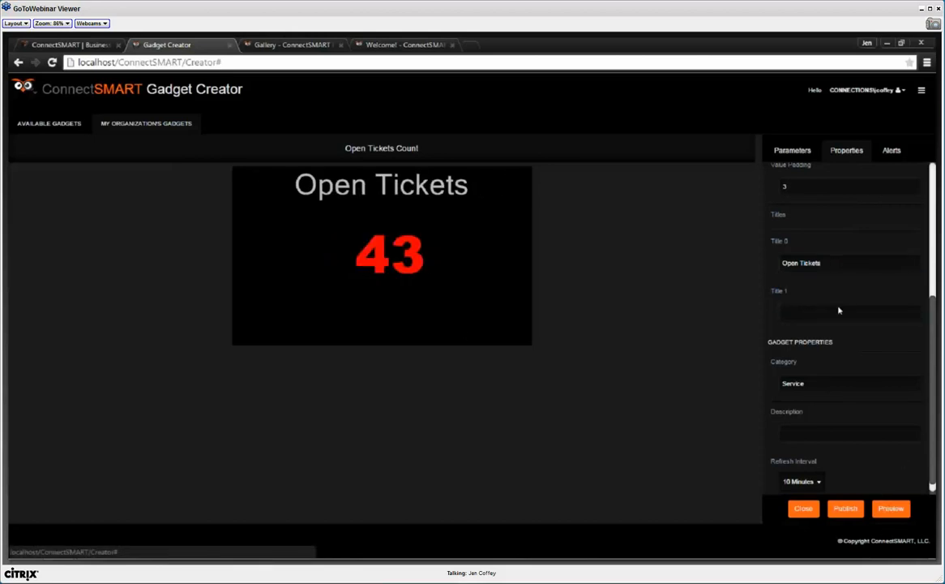
# - Set the gadget's Title 1 property to Helpdesk
pyautogui.write('Hel')
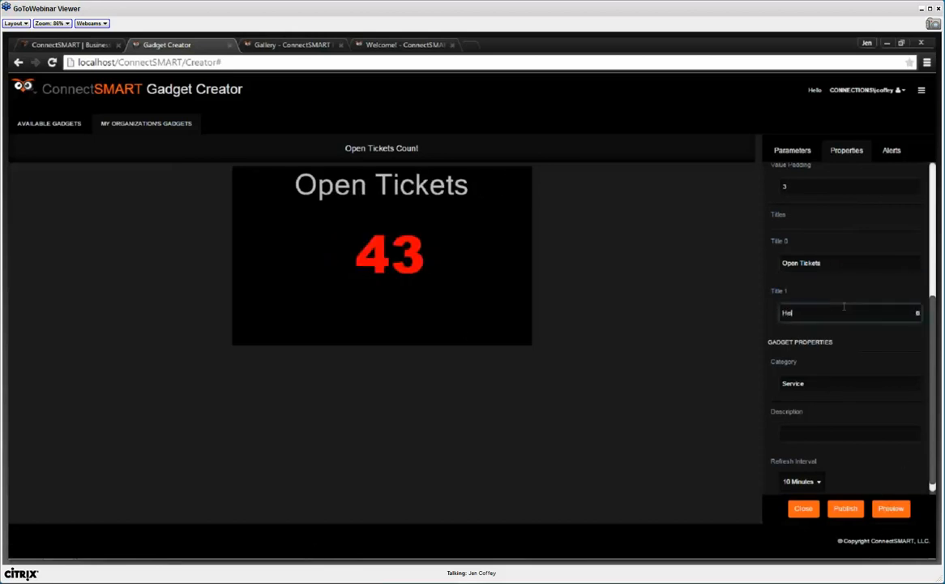
pyautogui.write('pdesk')
pyautogui.press('Tab')
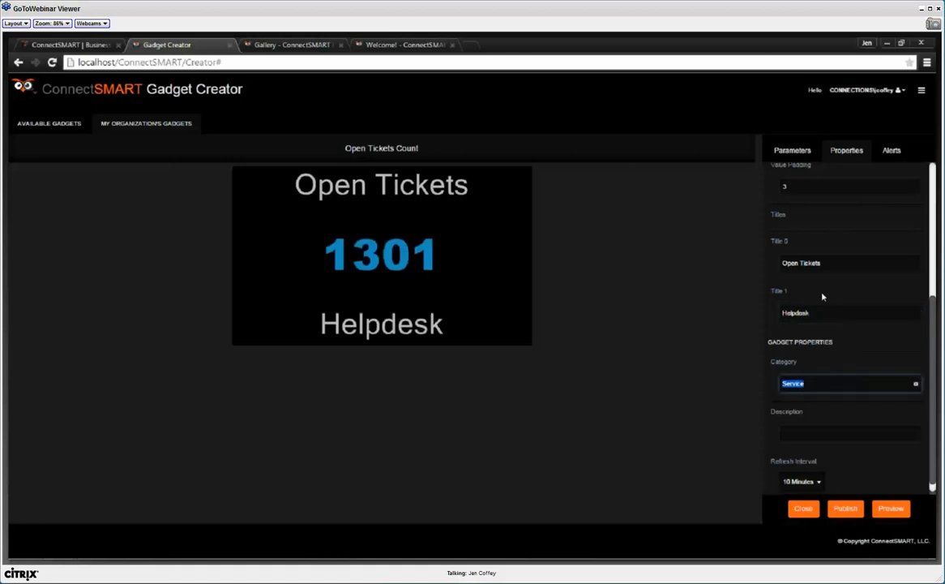
# - Preview the Open Tickets Count gadget with its updated titles
pyautogui.click(888, 509)
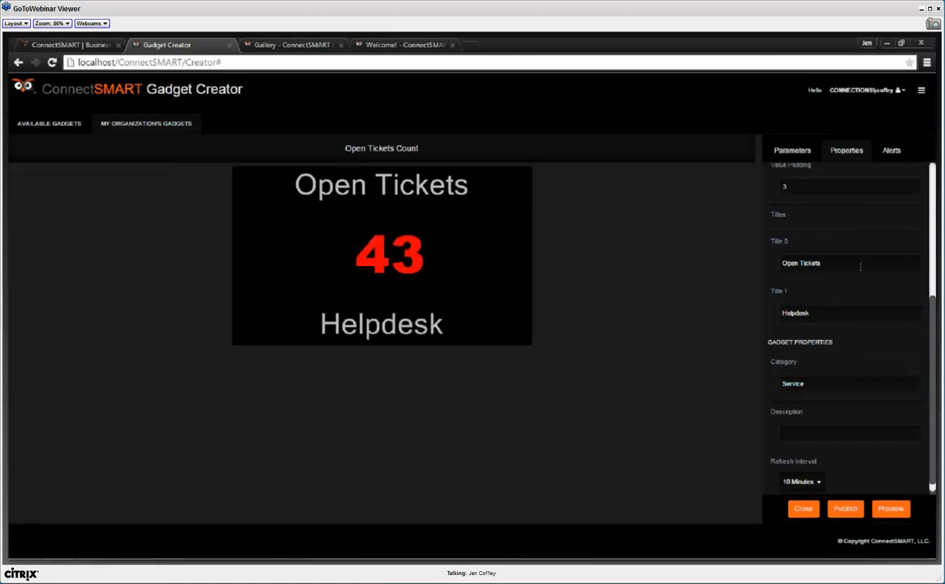
pyautogui.click(834, 263)
pyautogui.click(822, 312)
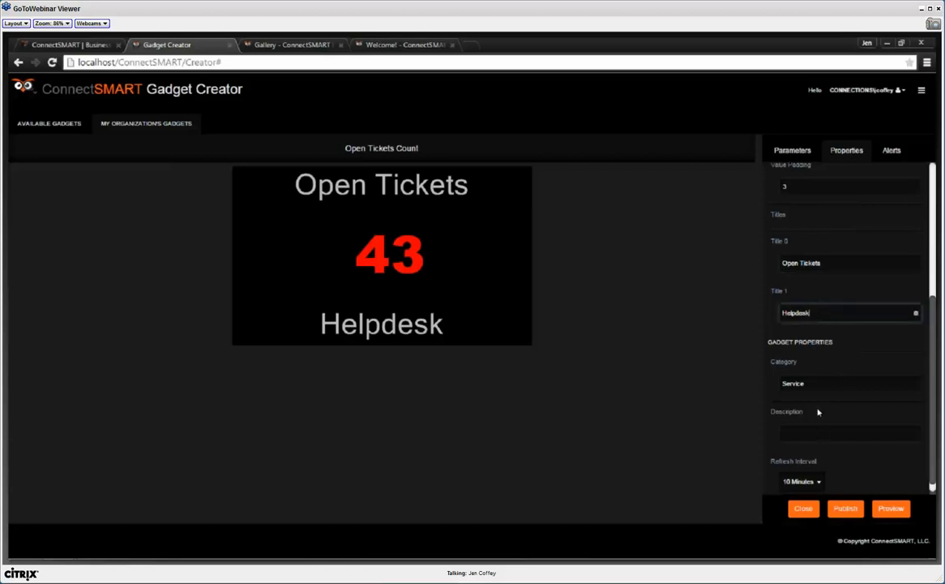
# - Set the gadget's description to "Count of open tickets on the help desk - no child ticket" and open its alerts
pyautogui.click(836, 435)
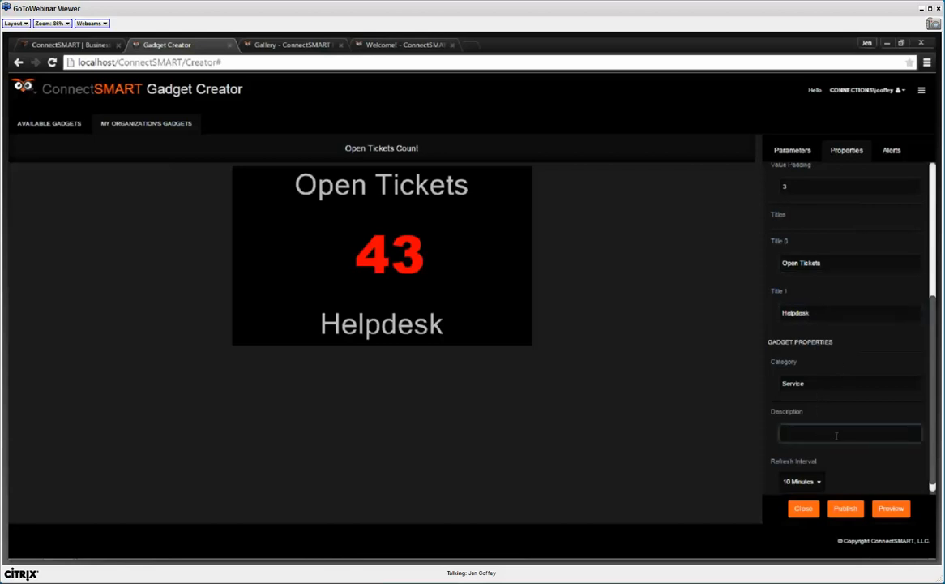
pyautogui.write('Count of open tickets on the help')
pyautogui.write(' desk - no child ticket')
pyautogui.press('Tab')
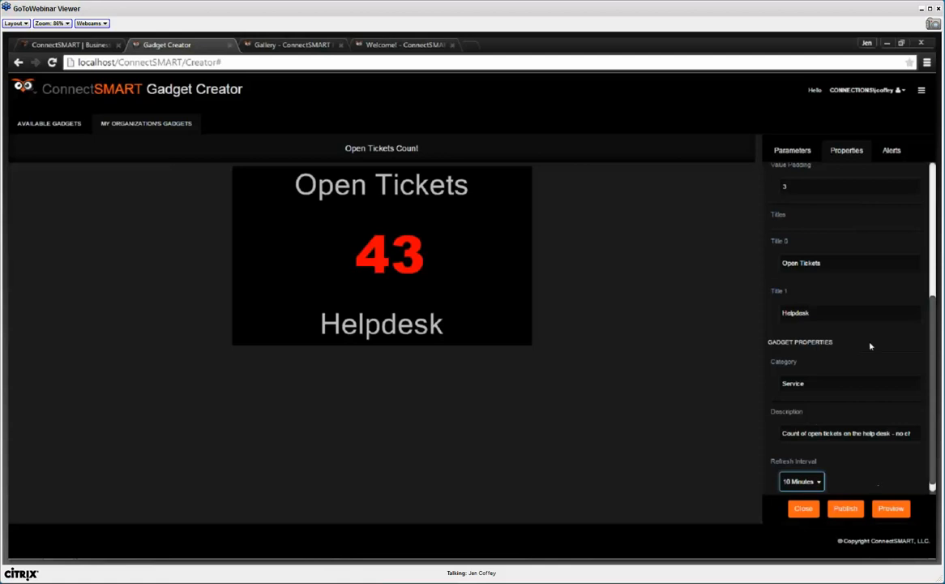
pyautogui.click(854, 158)
pyautogui.click(891, 152)
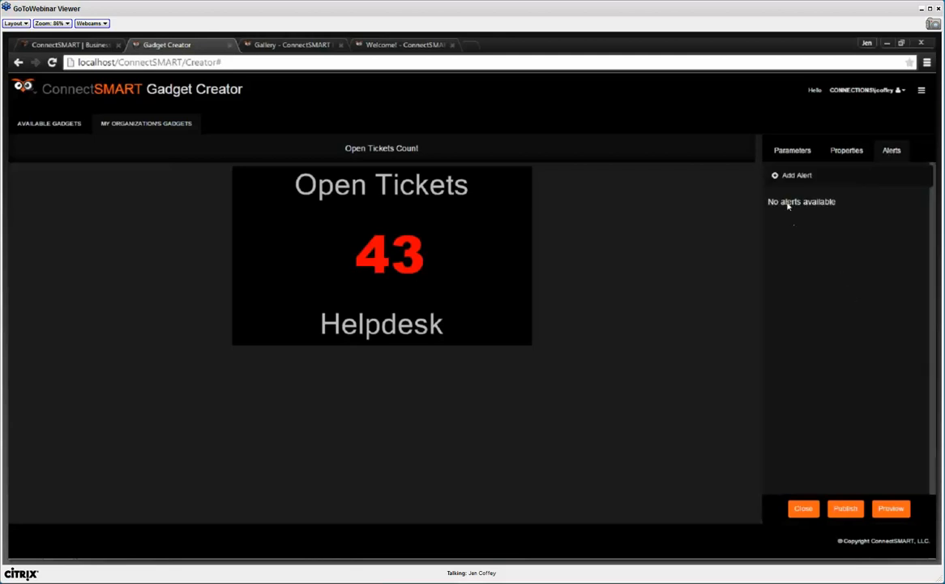
pyautogui.click(777, 177)
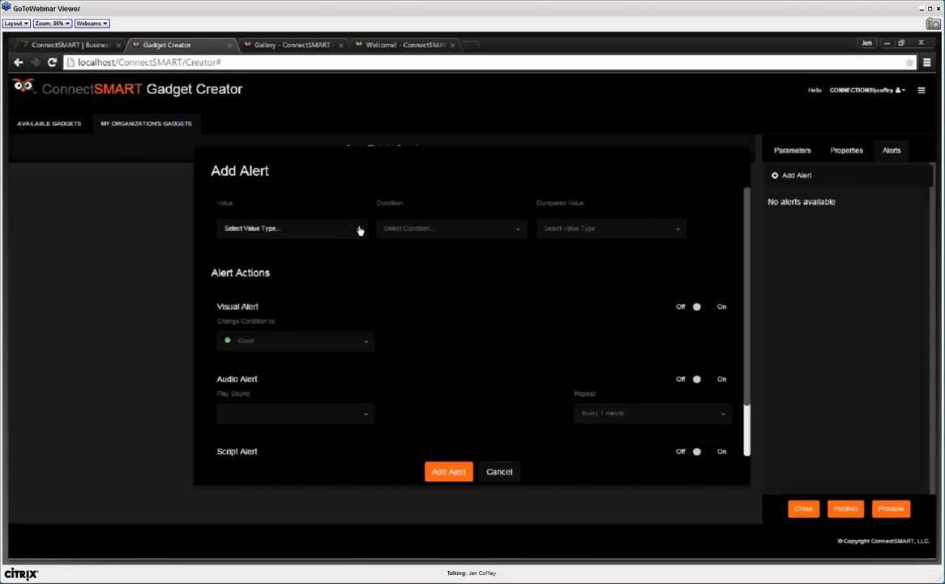
pyautogui.click(360, 231)
pyautogui.click(383, 295)
pyautogui.click(501, 472)
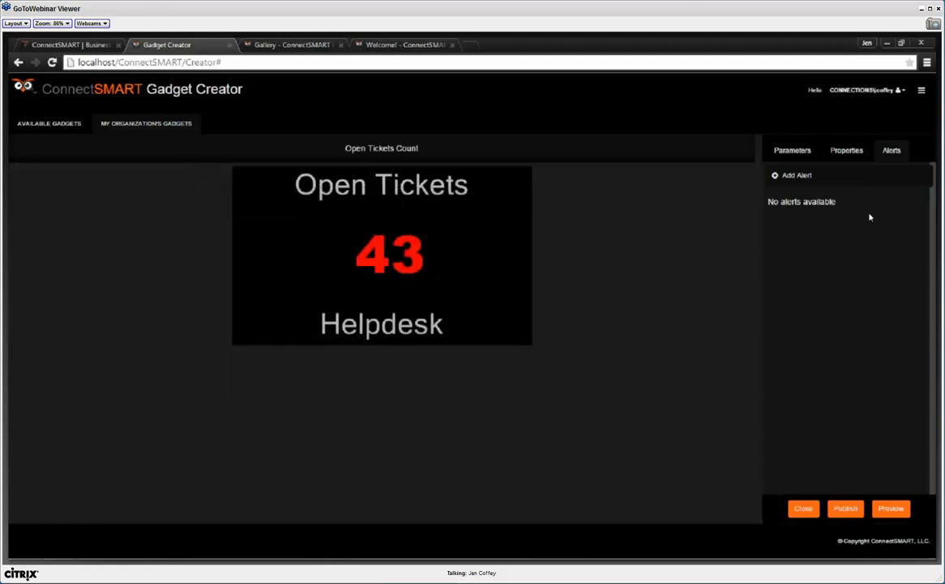
# - Start a new alert whose condition is Gadget Value greater than a numeric constant of 40
pyautogui.click(792, 176)
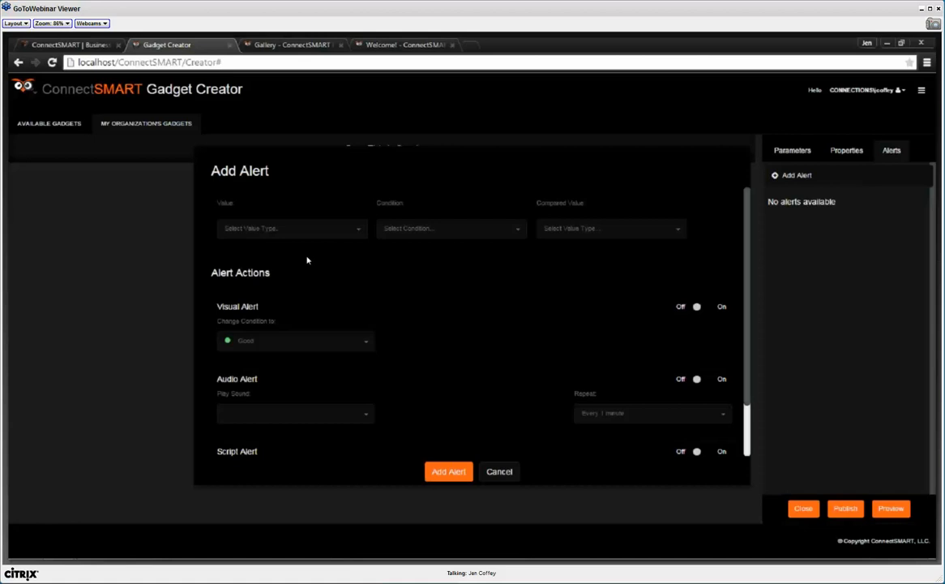
pyautogui.click(355, 230)
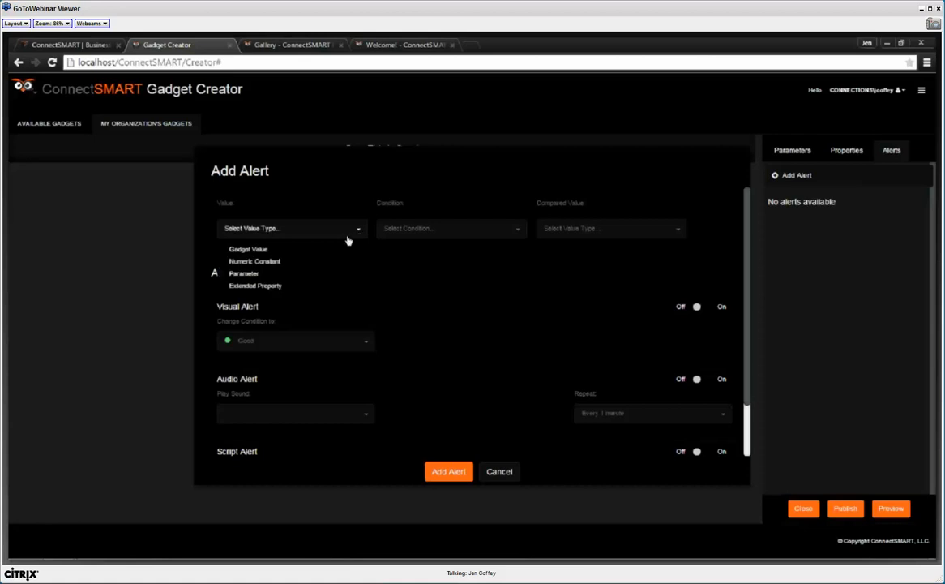
pyautogui.click(272, 252)
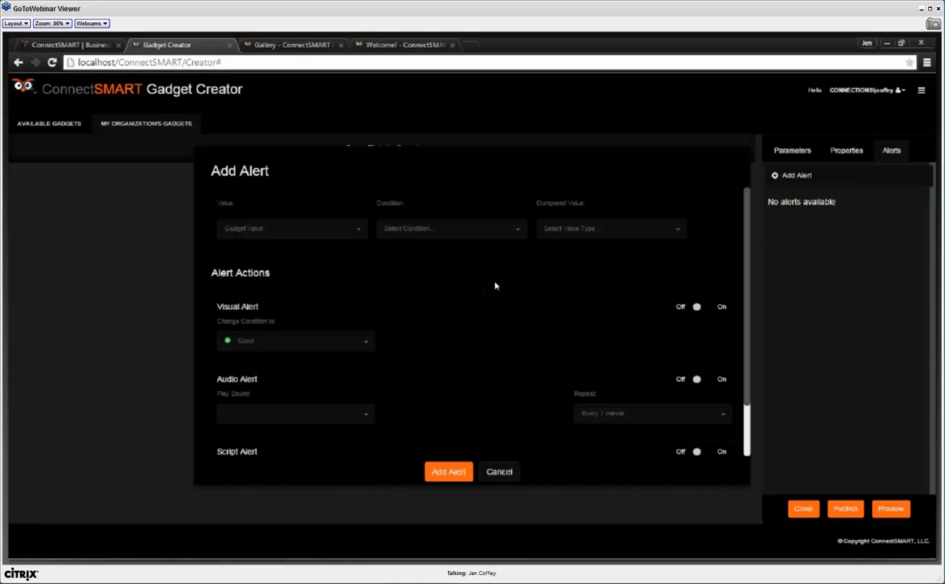
pyautogui.click(520, 236)
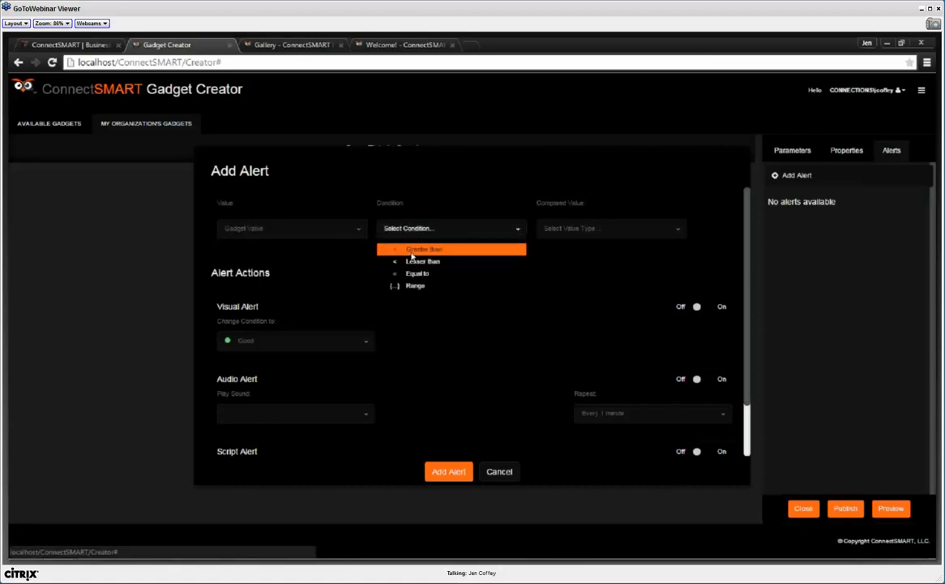
pyautogui.click(383, 250)
pyautogui.click(630, 237)
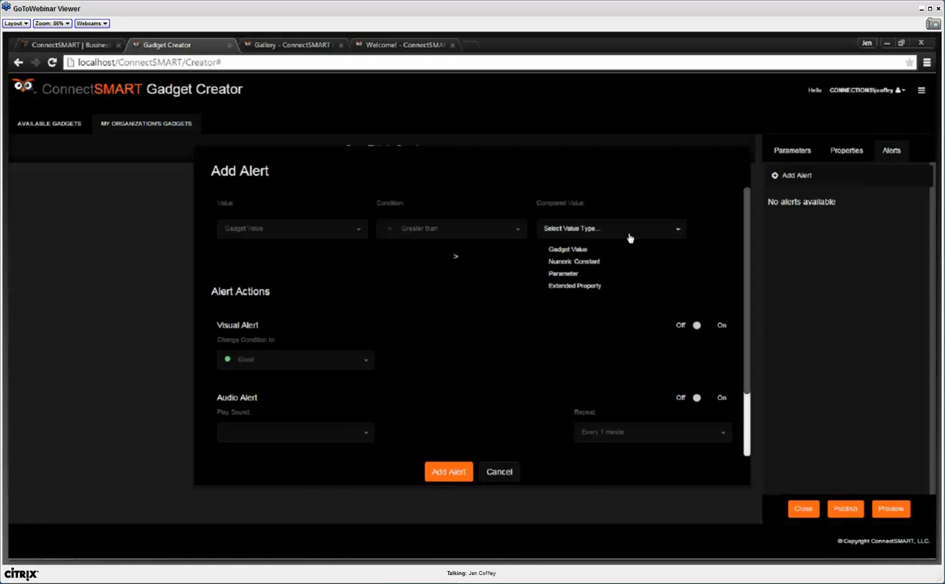
pyautogui.click(577, 261)
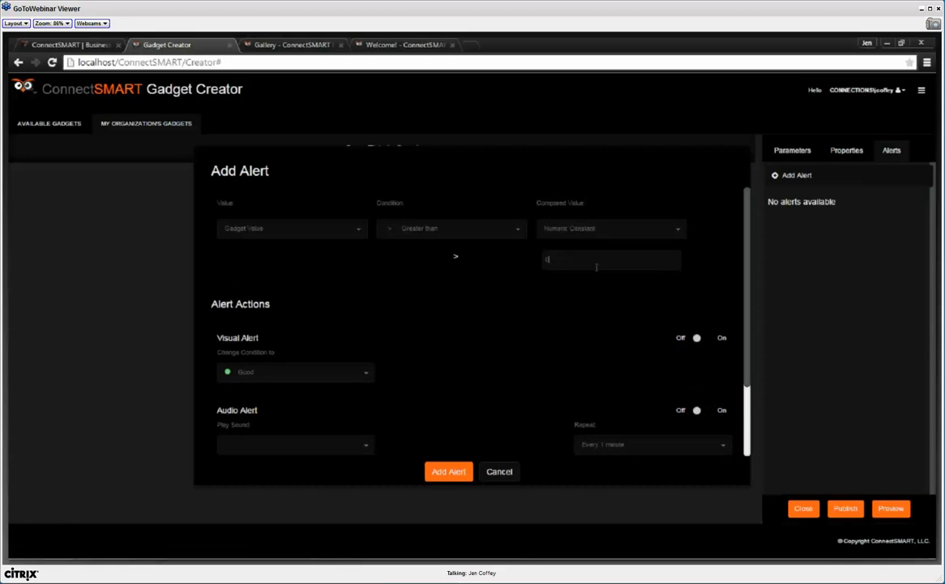
pyautogui.write('0')
# - Turn on the alert's visual action and have it change the condition to Bad
pyautogui.click(365, 373)
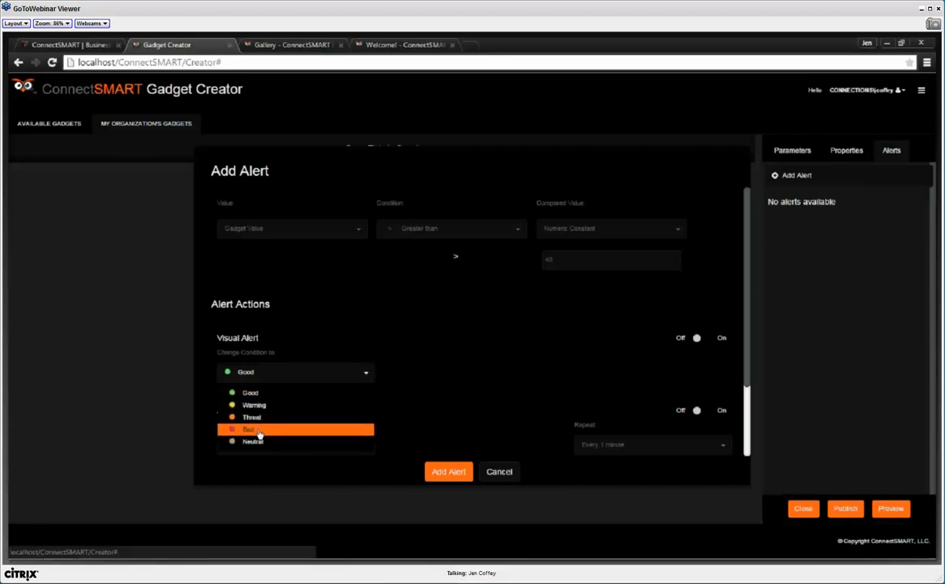
pyautogui.click(258, 430)
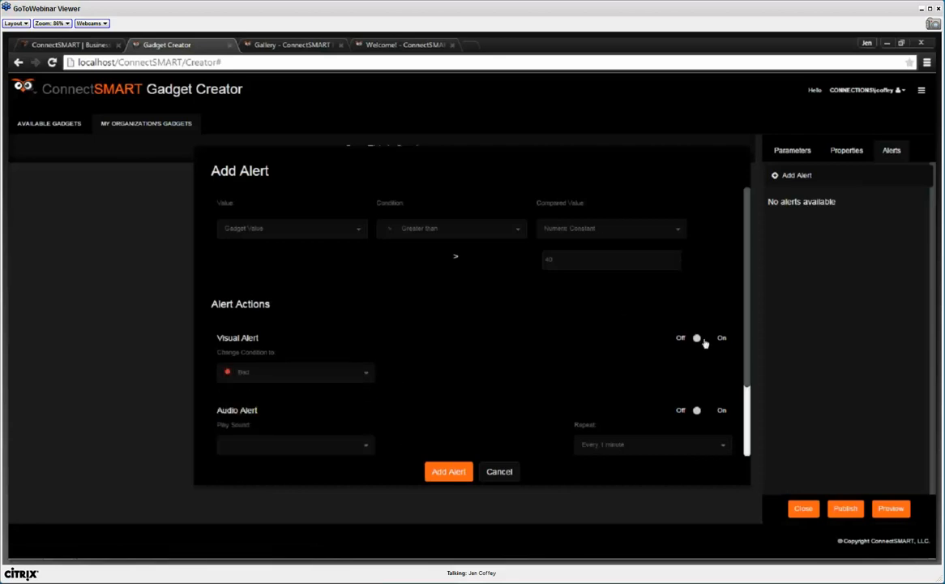
pyautogui.click(699, 339)
pyautogui.scroll(-3, 458, 334)
pyautogui.scroll(2, 381, 351)
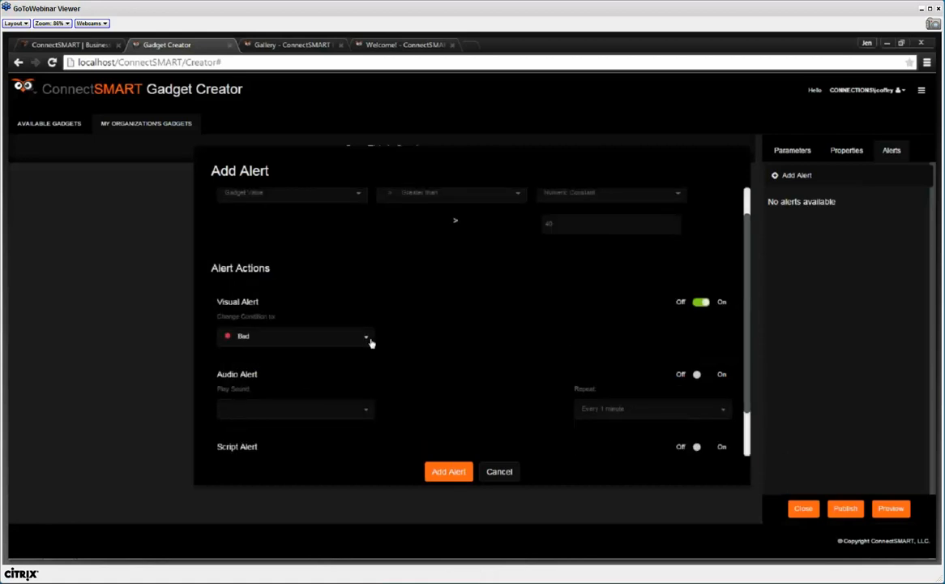
pyautogui.click(370, 343)
pyautogui.click(371, 343)
# - Try enabling the audio alert while checking its Play Sound choices, and switch it off again
pyautogui.scroll(-1, 431, 411)
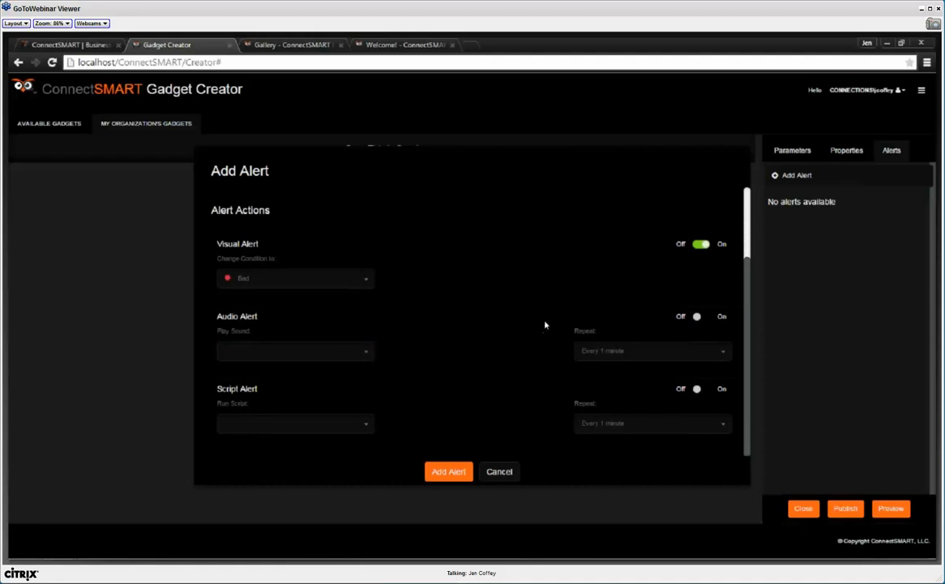
pyautogui.click(366, 354)
pyautogui.scroll(2, 600, 376)
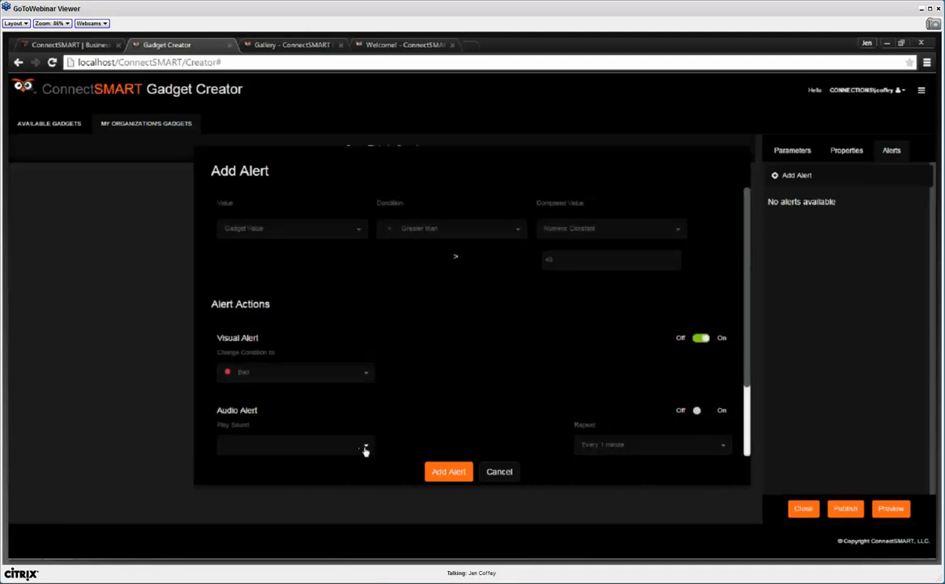
pyautogui.scroll(-2, 403, 446)
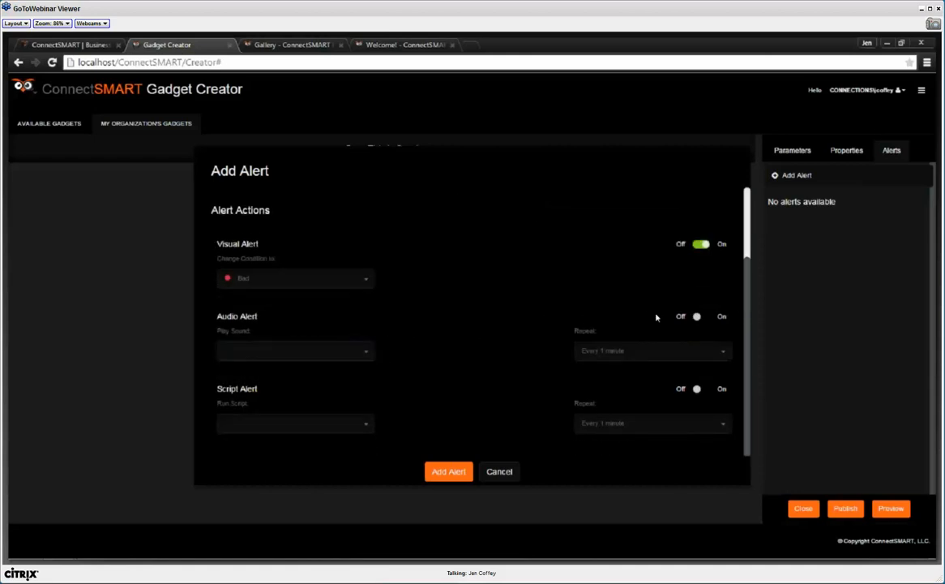
pyautogui.click(697, 317)
pyautogui.scroll(2, 493, 228)
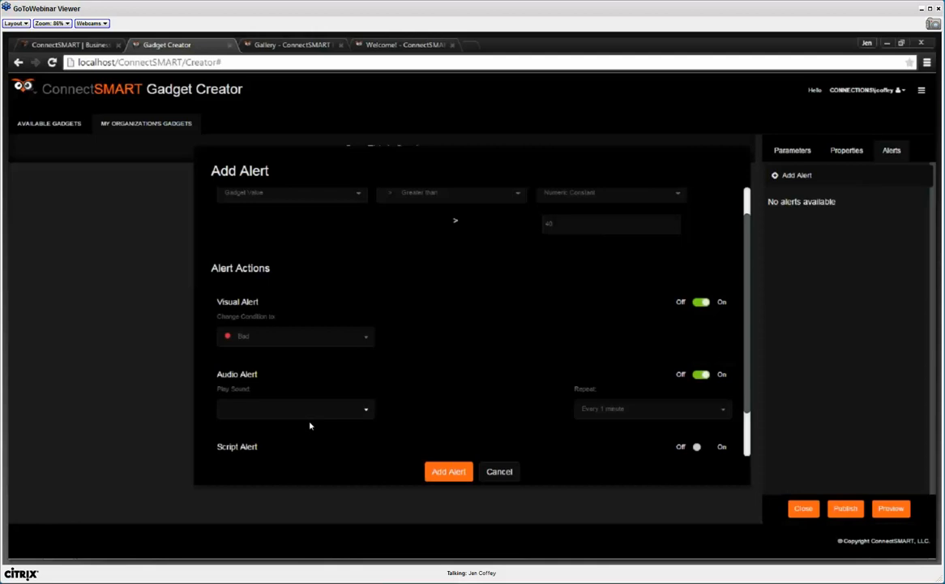
pyautogui.click(699, 373)
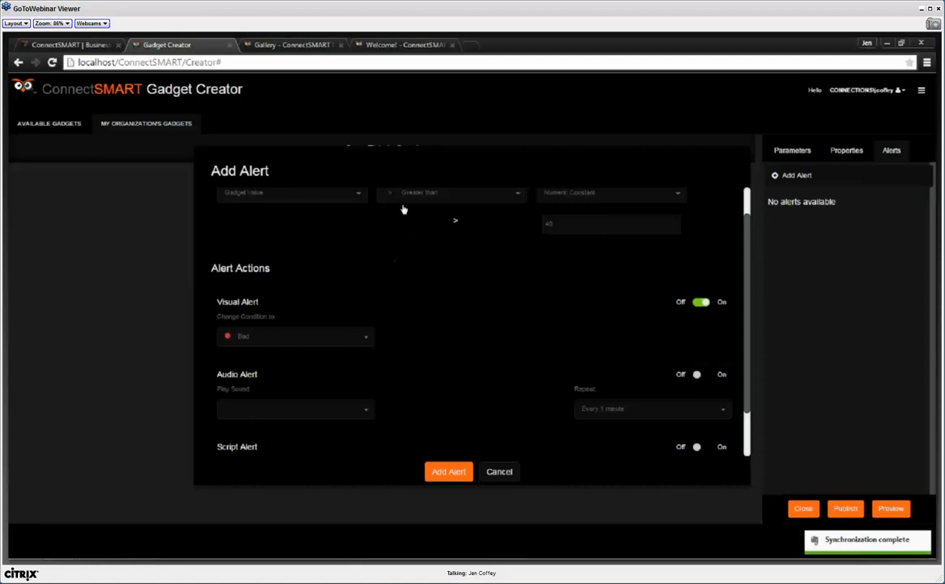
# - Check the audio alert's repeat intervals and add the configured alert to the gadget
pyautogui.scroll(1, 466, 329)
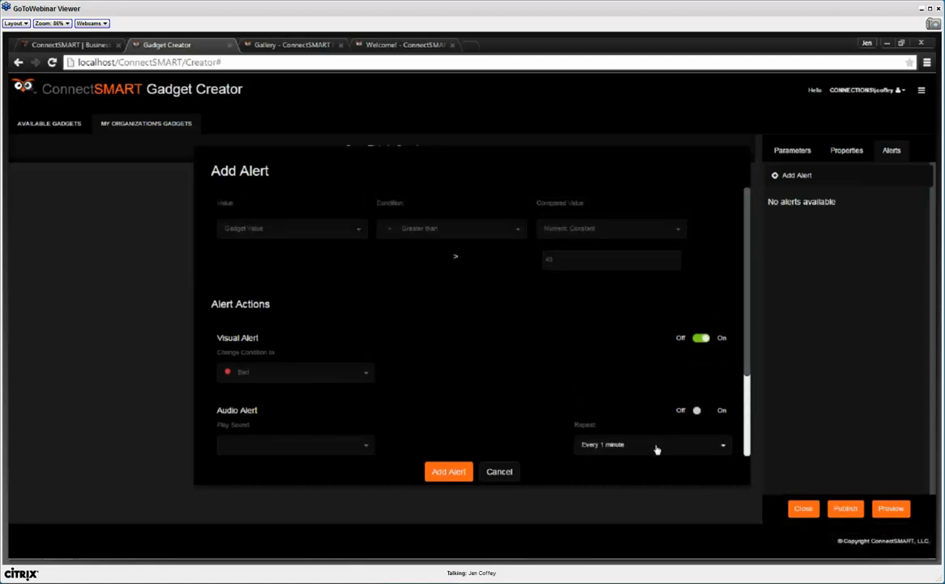
pyautogui.click(710, 446)
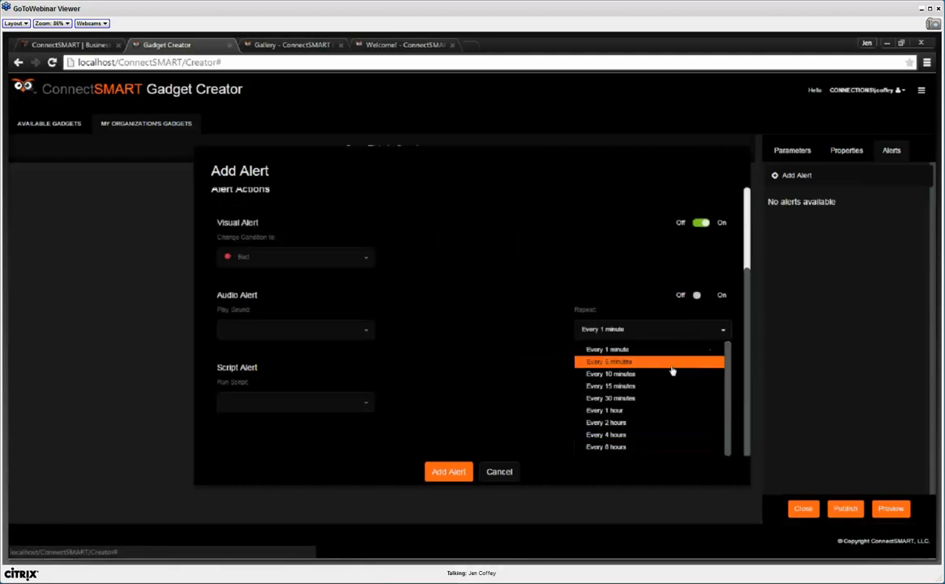
pyautogui.scroll(1, 438, 401)
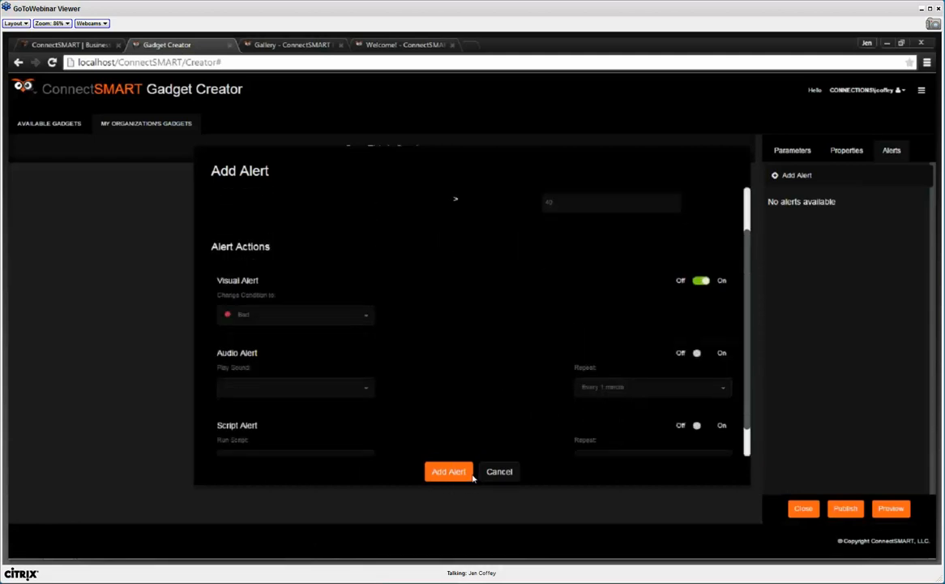
pyautogui.click(451, 473)
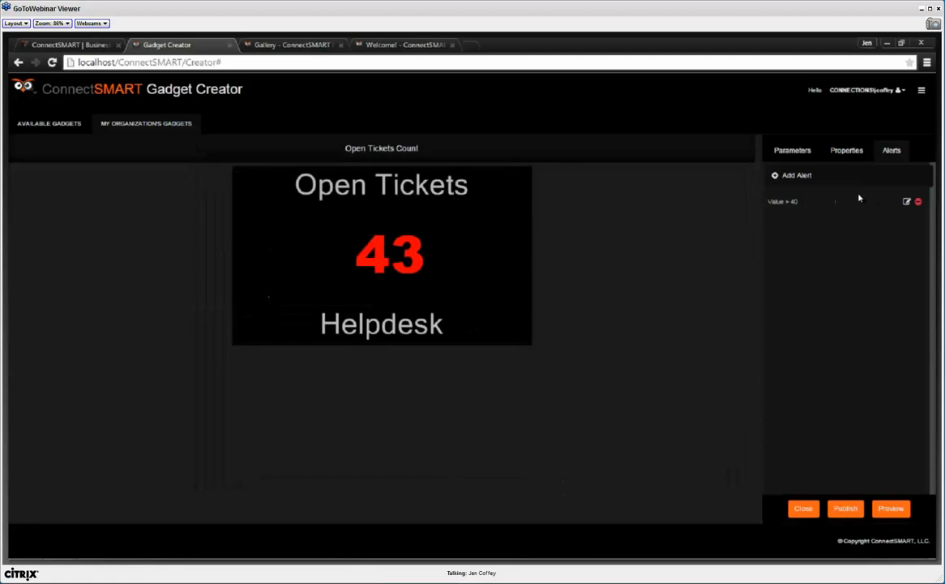
# - Set the gadget's Refresh Interval property to 1 Minute
pyautogui.click(846, 150)
pyautogui.click(892, 152)
pyautogui.click(846, 150)
pyautogui.scroll(-1, 848, 435)
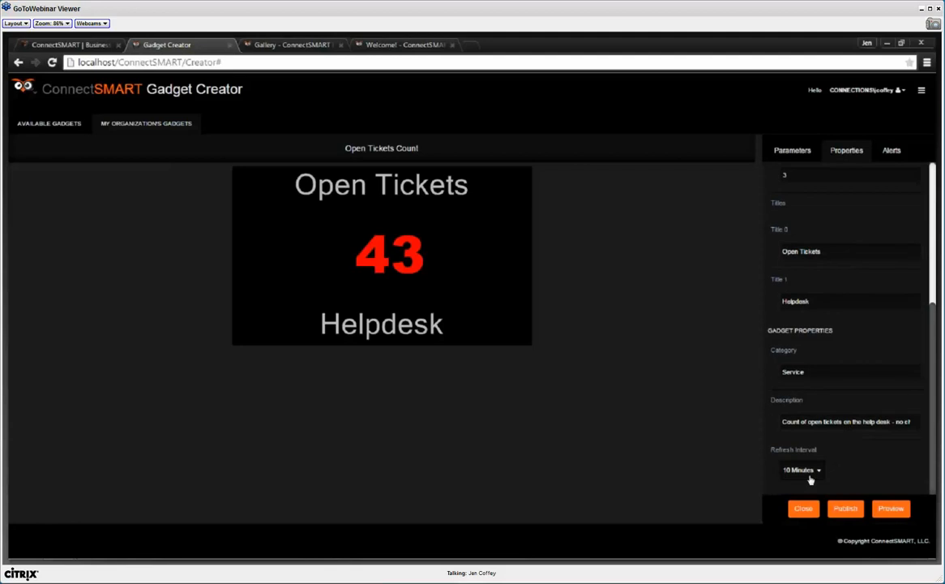
pyautogui.scroll(2, 809, 475)
pyautogui.scroll(-2, 836, 460)
pyautogui.scroll(2, 810, 486)
pyautogui.click(818, 474)
pyautogui.scroll(-1, 819, 486)
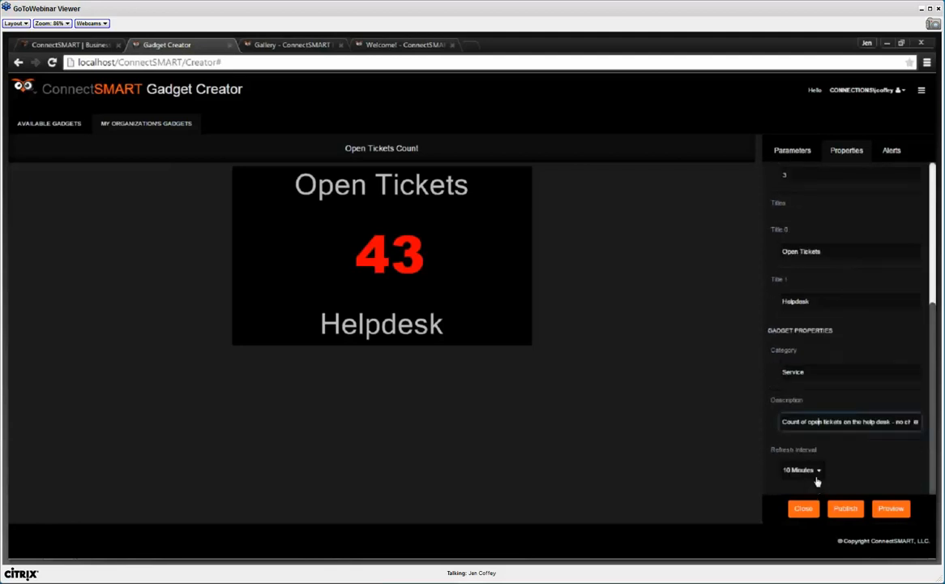
pyautogui.click(816, 479)
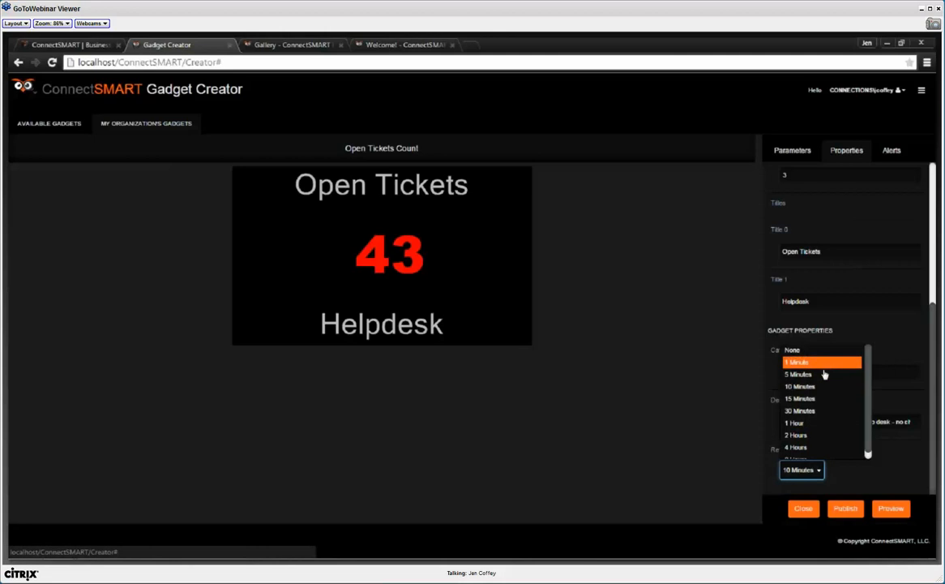
pyautogui.scroll(1, 825, 374)
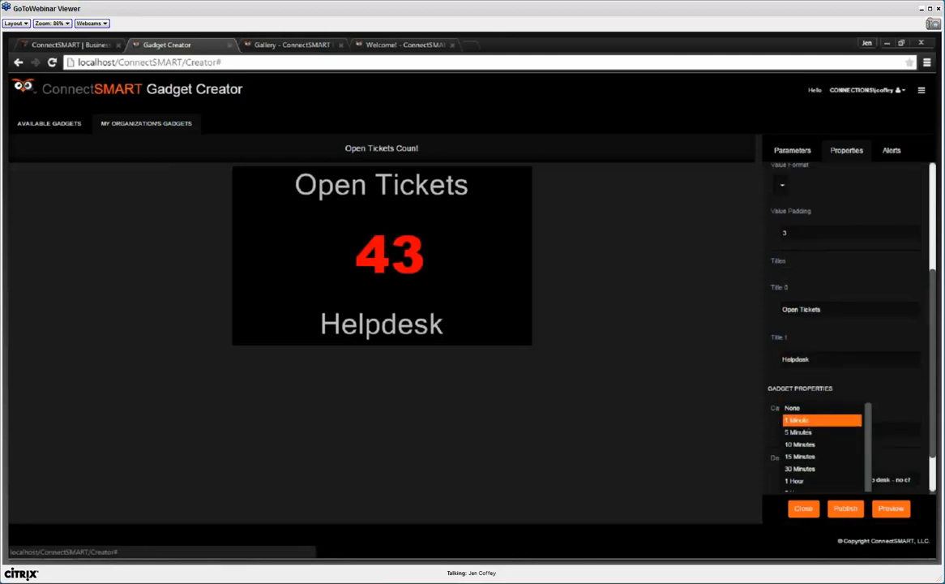
pyautogui.click(821, 419)
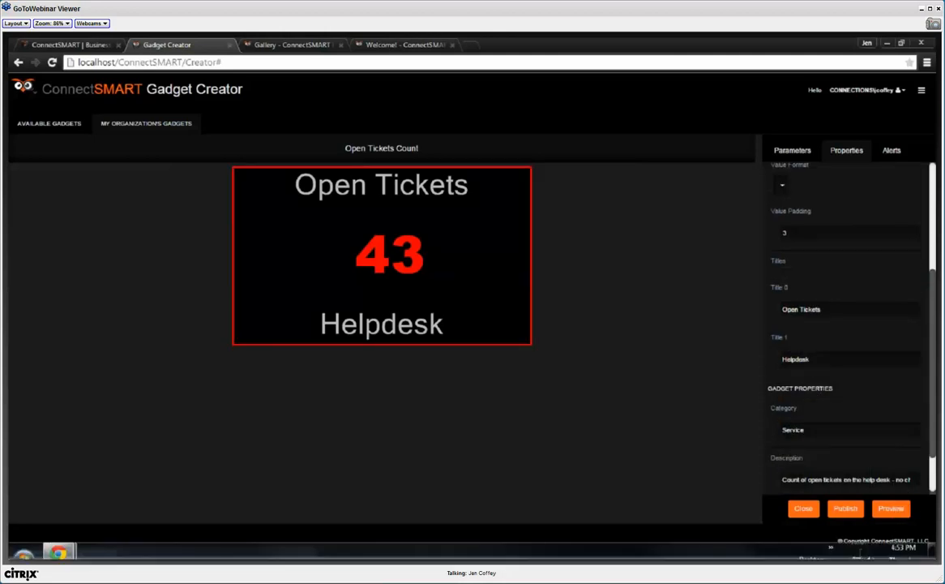
pyautogui.scroll(-1, 859, 437)
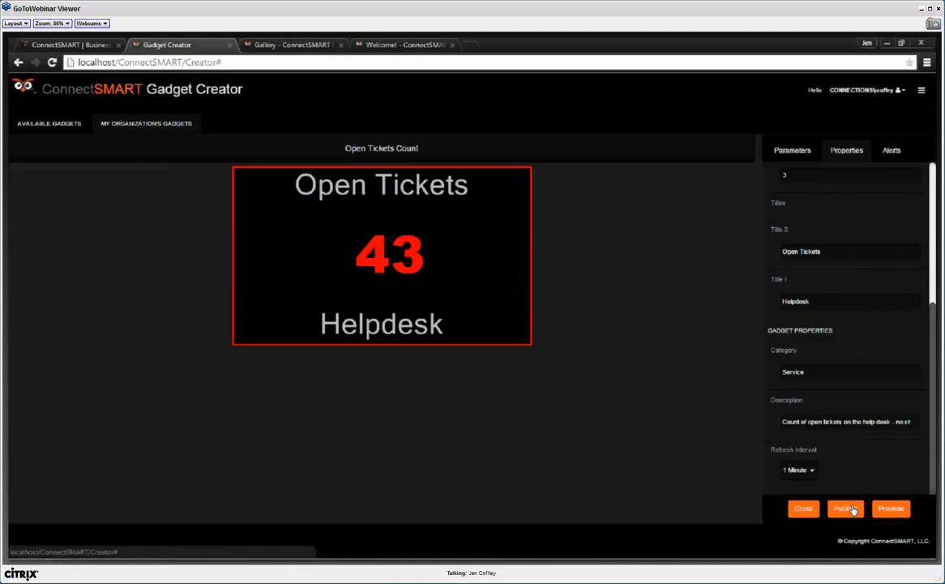
# - Publish the Open Tickets Count gadget and list the published gadgets in the Service category
pyautogui.click(851, 509)
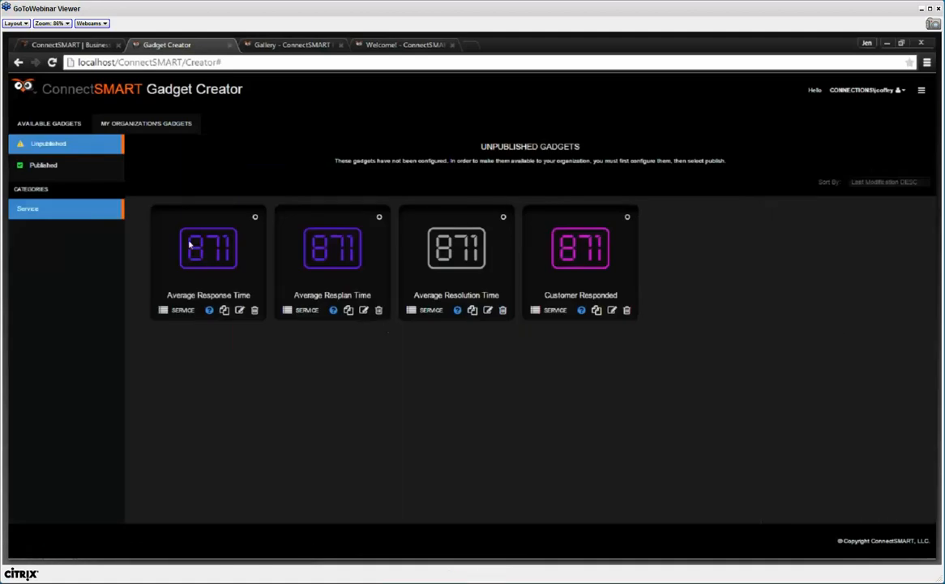
pyautogui.click(65, 167)
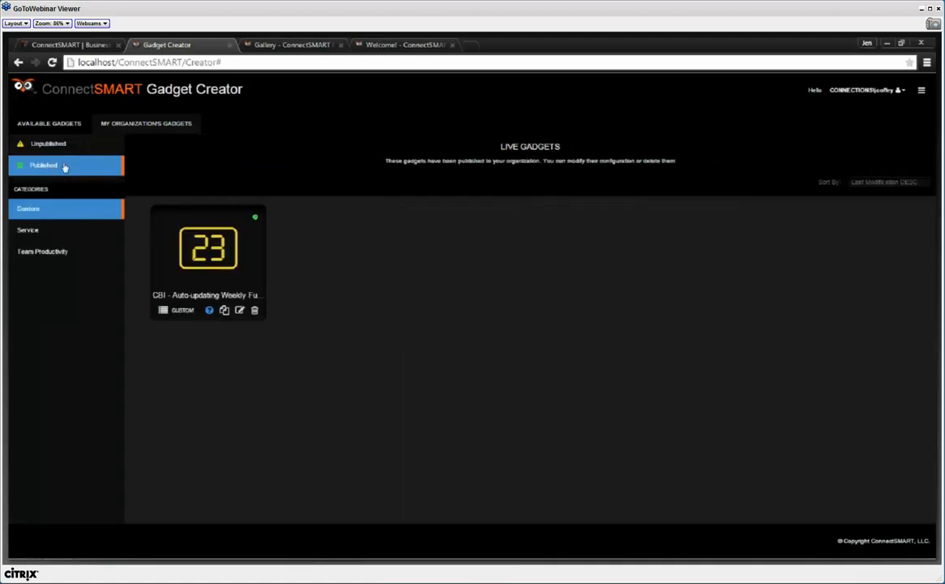
pyautogui.click(24, 229)
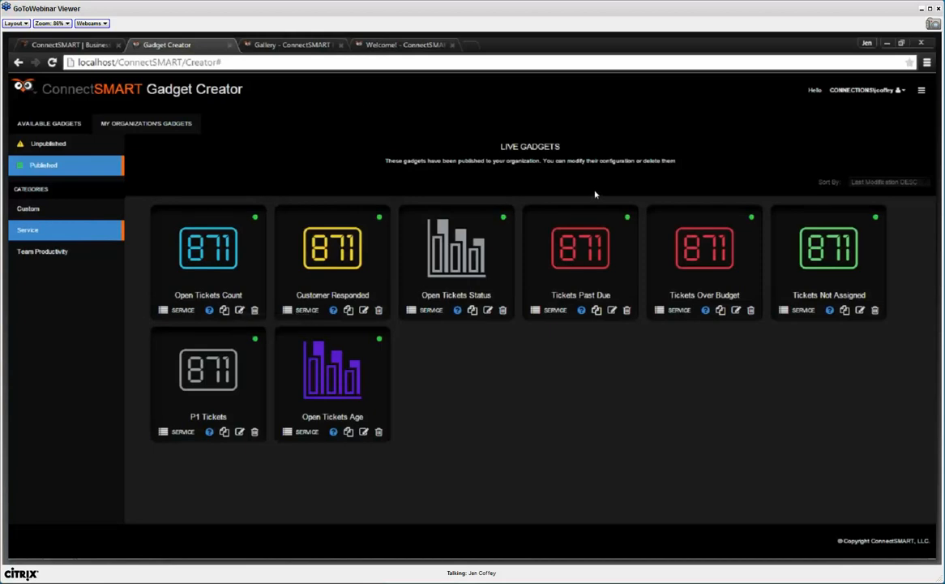
# - Leave the Gadget Creator and open the Getting Started Dashboard - Layout dashboard
pyautogui.click(921, 90)
pyautogui.click(884, 124)
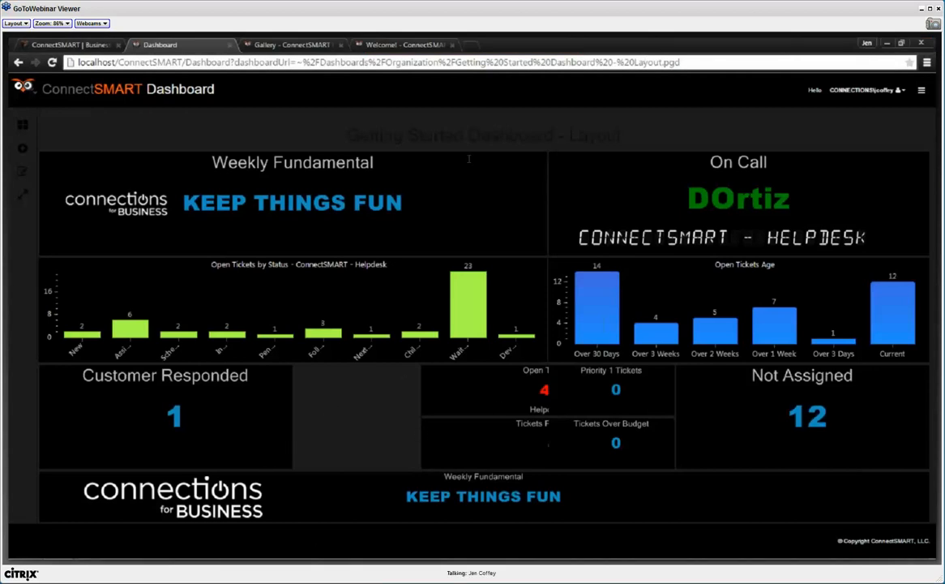
# - Add the Service category's Open Tickets Count gadget to the gap beside Customer Responded, enlarge it to fill the space and save the dashboard
pyautogui.click(22, 166)
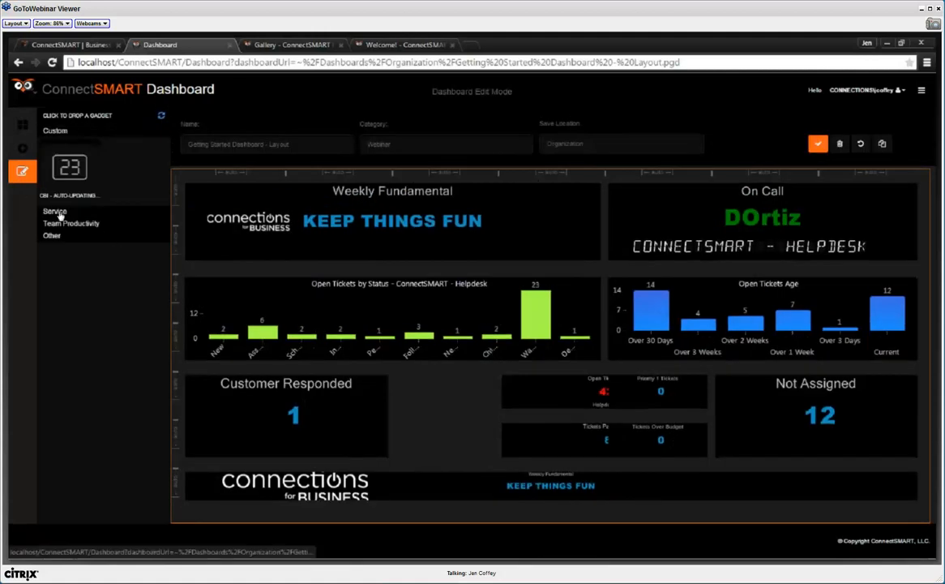
pyautogui.click(55, 211)
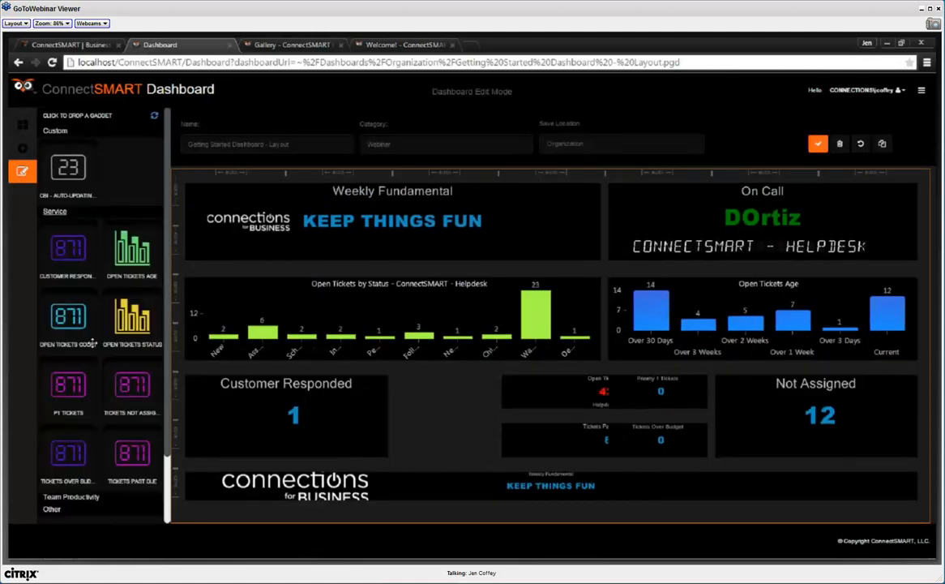
pyautogui.scroll(-1, 65, 342)
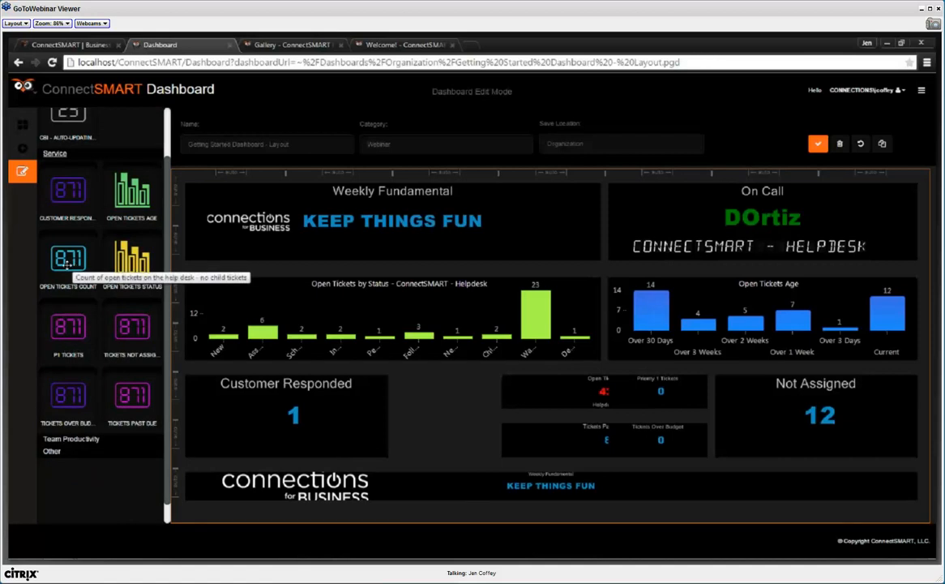
pyautogui.moveTo(68, 261); pyautogui.dragTo(434, 393)
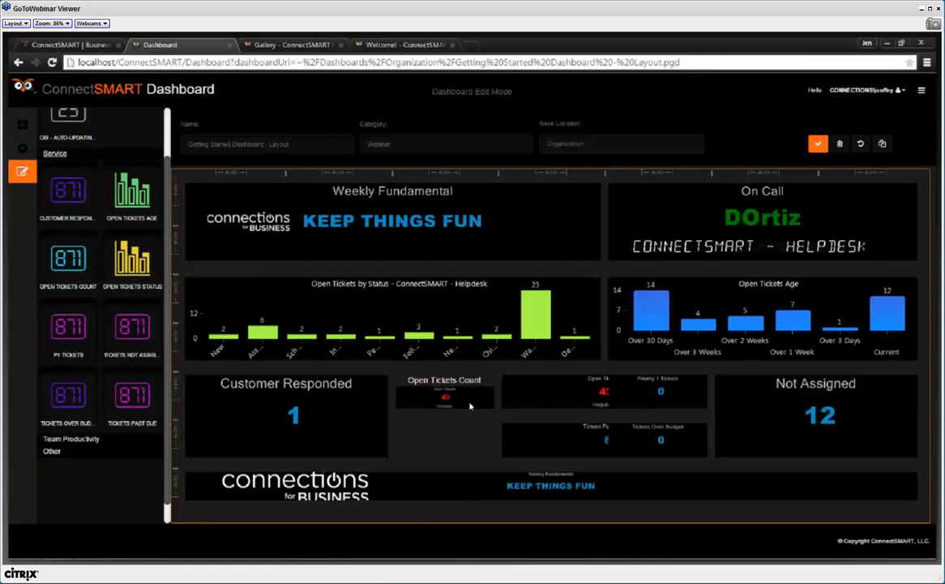
pyautogui.moveTo(470, 407)
pyautogui.moveTo(463, 419); pyautogui.dragTo(463, 445)
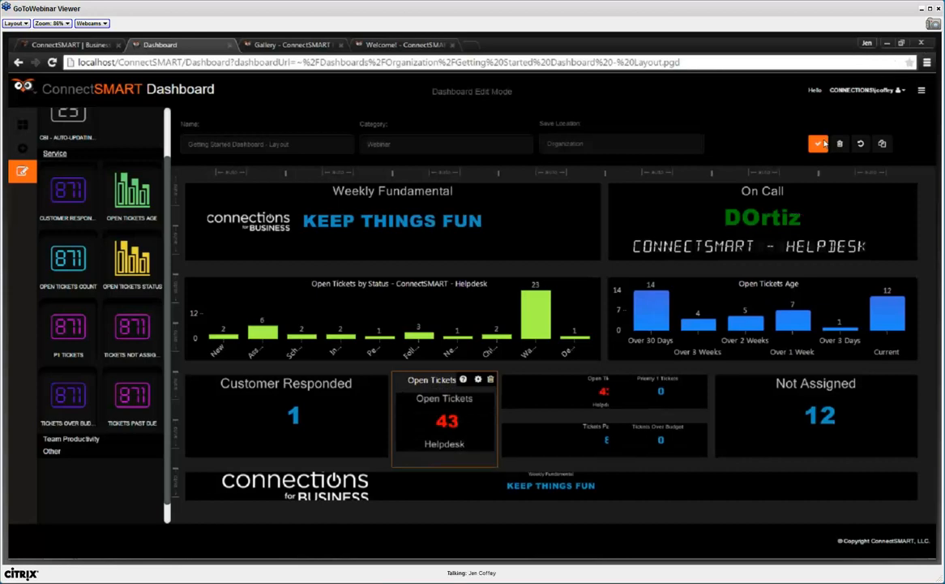
pyautogui.click(820, 144)
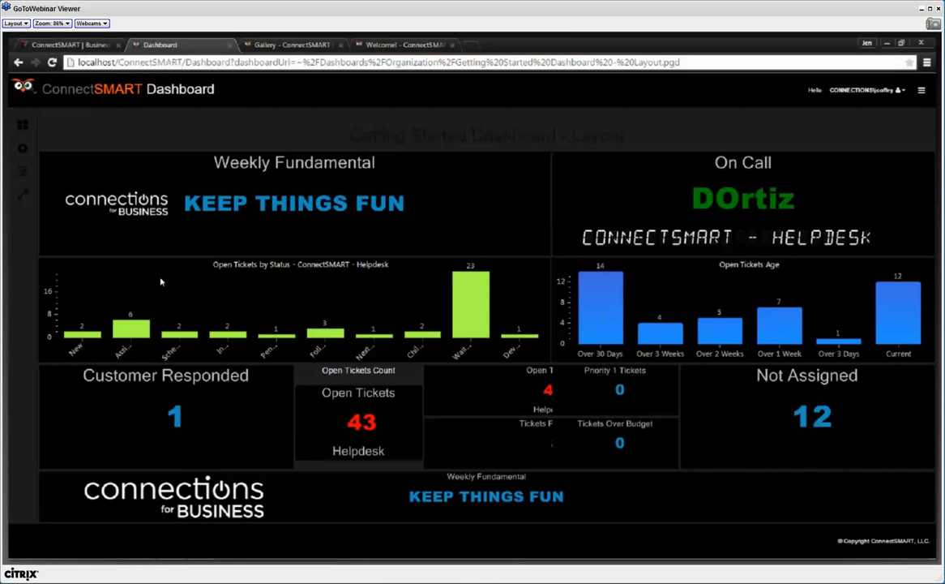
# - Review the dashboard's style, theme and alert target options and reload the dashboard to check the new gadget
pyautogui.click(866, 91)
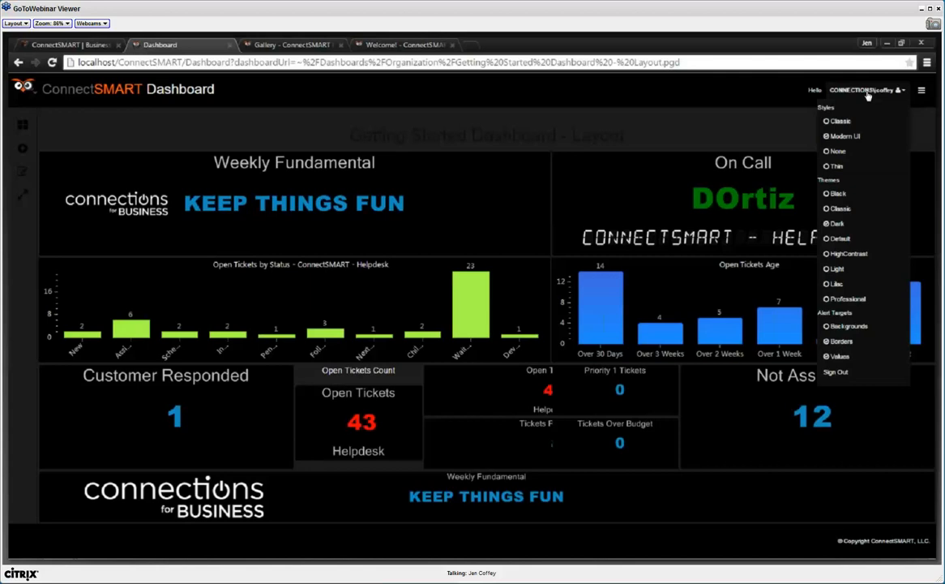
pyautogui.click(611, 136)
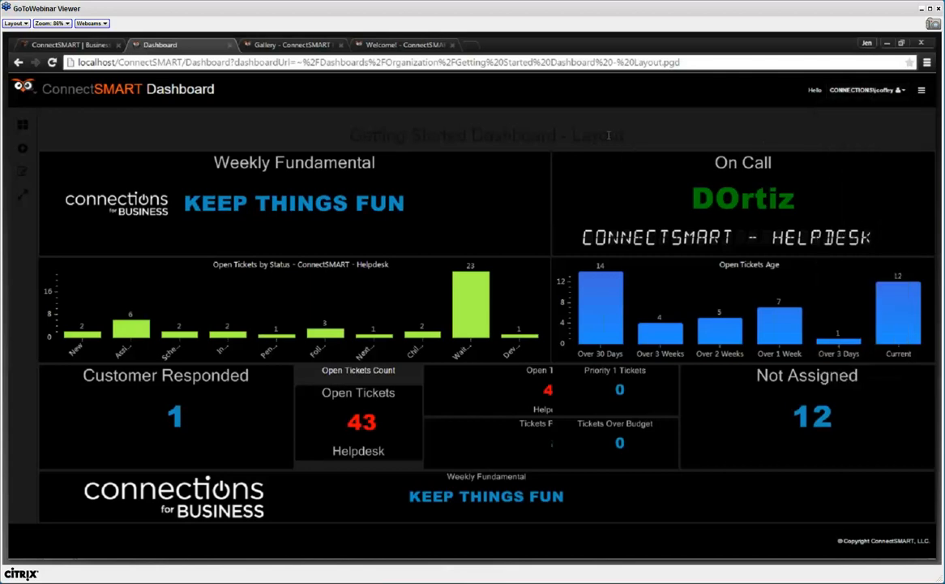
pyautogui.press('F5')
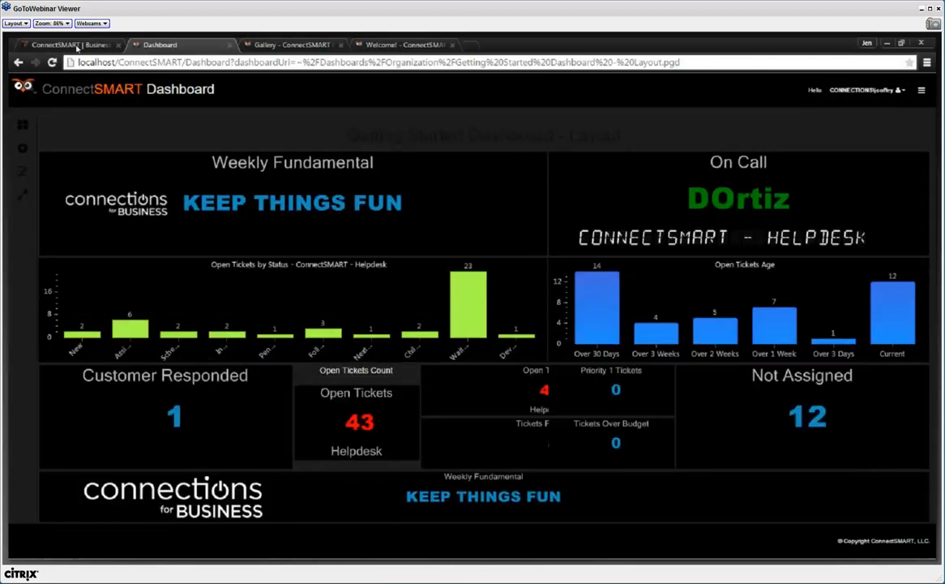
pyautogui.click(77, 47)
pyautogui.click(167, 45)
pyautogui.press('F5')
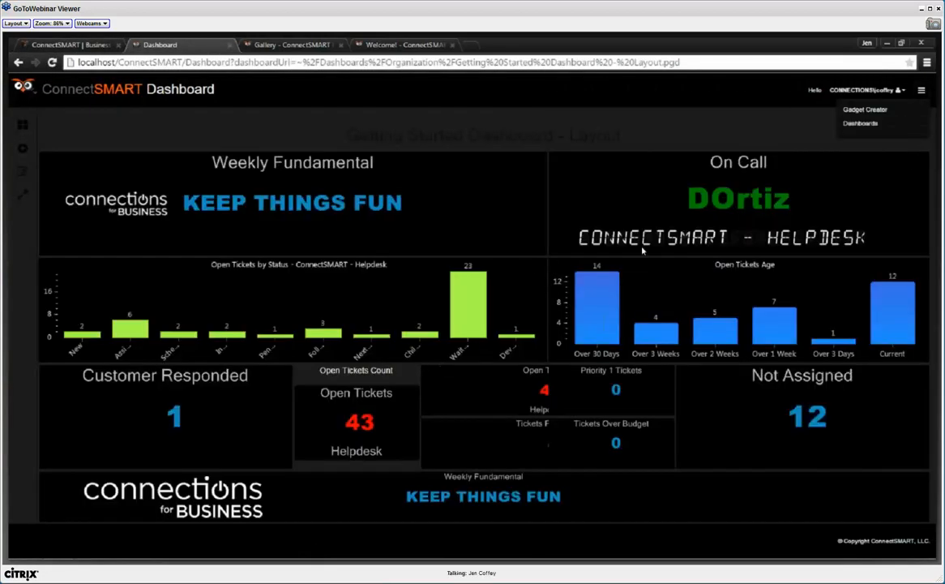
# - Switch to the Gadget Creator and list the organization's published gadgets in the Service category
pyautogui.click(861, 123)
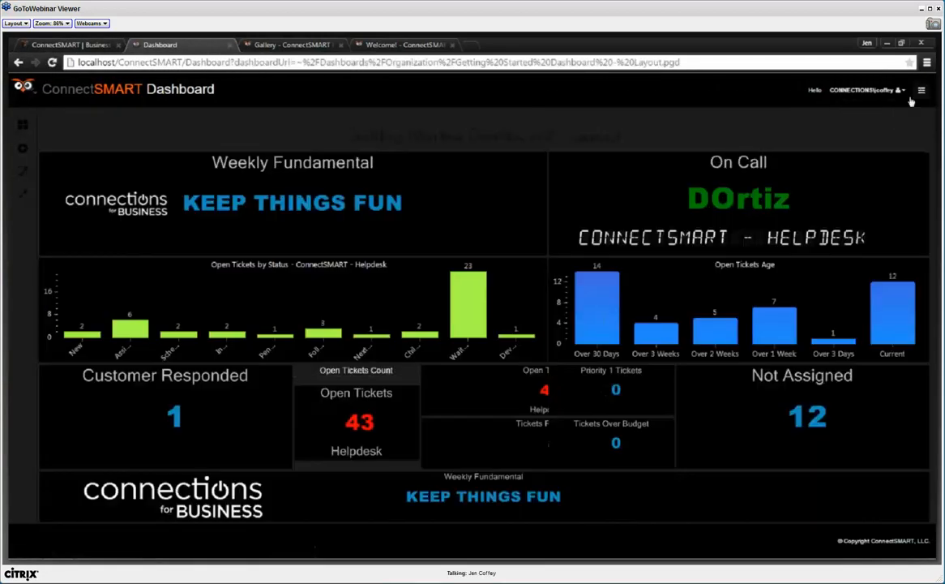
pyautogui.click(807, 103)
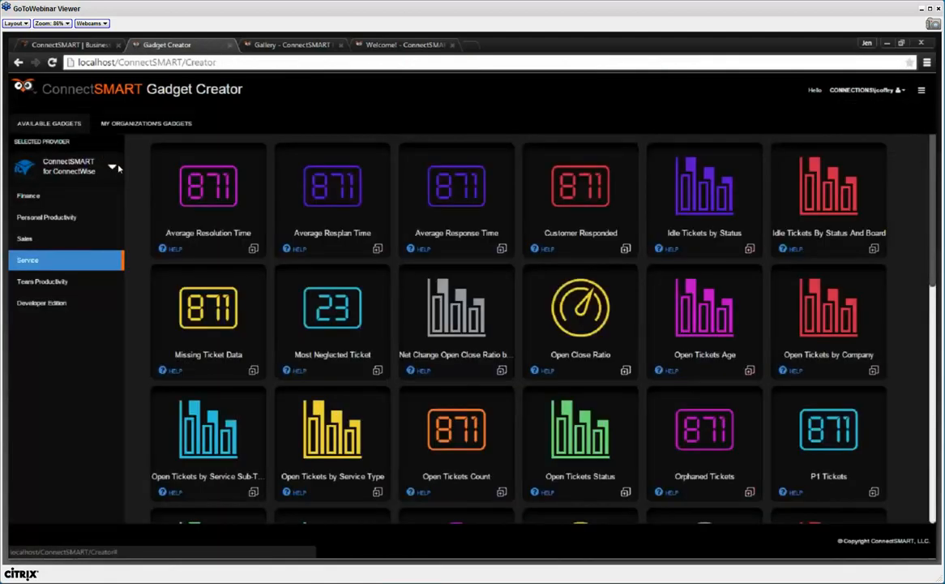
pyautogui.click(128, 124)
pyautogui.click(54, 166)
pyautogui.click(41, 235)
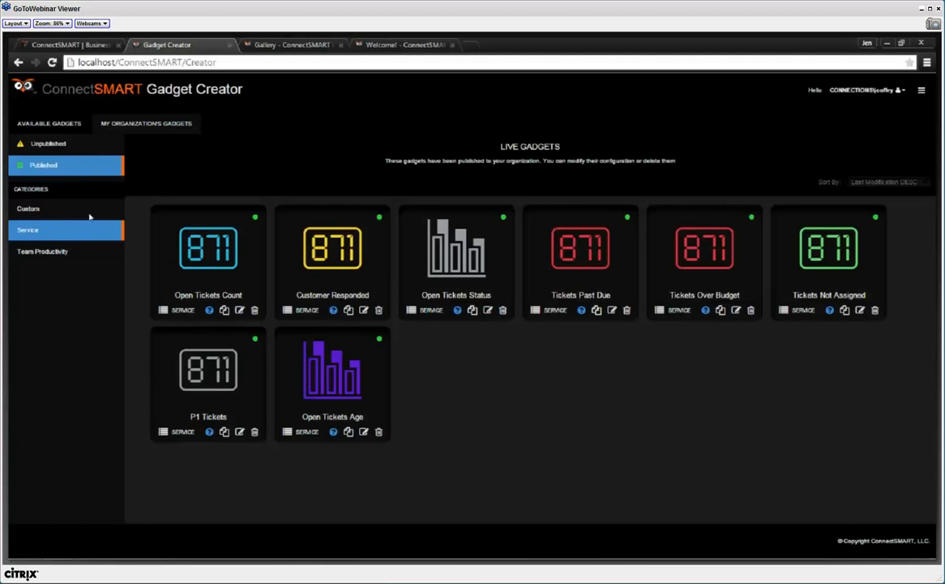
pyautogui.click(48, 143)
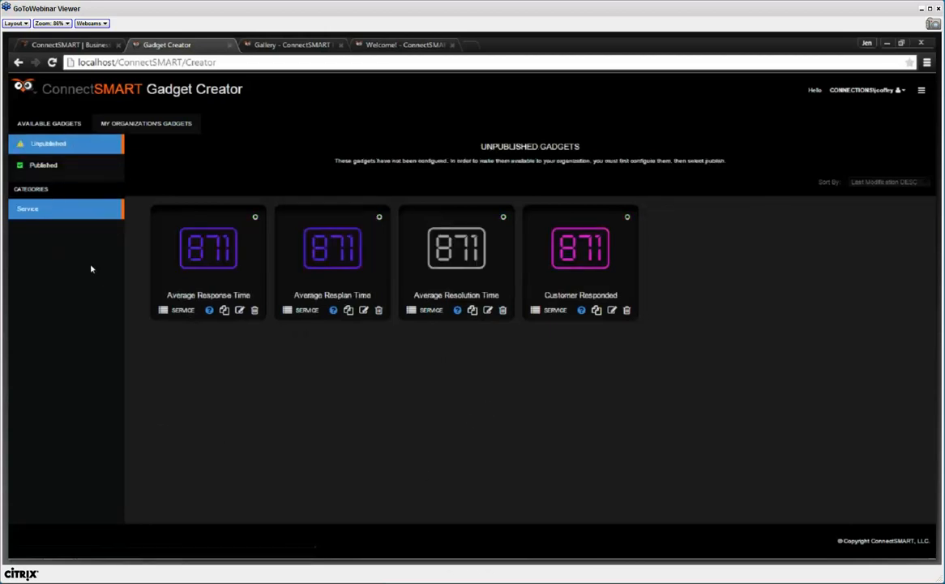
pyautogui.click(49, 162)
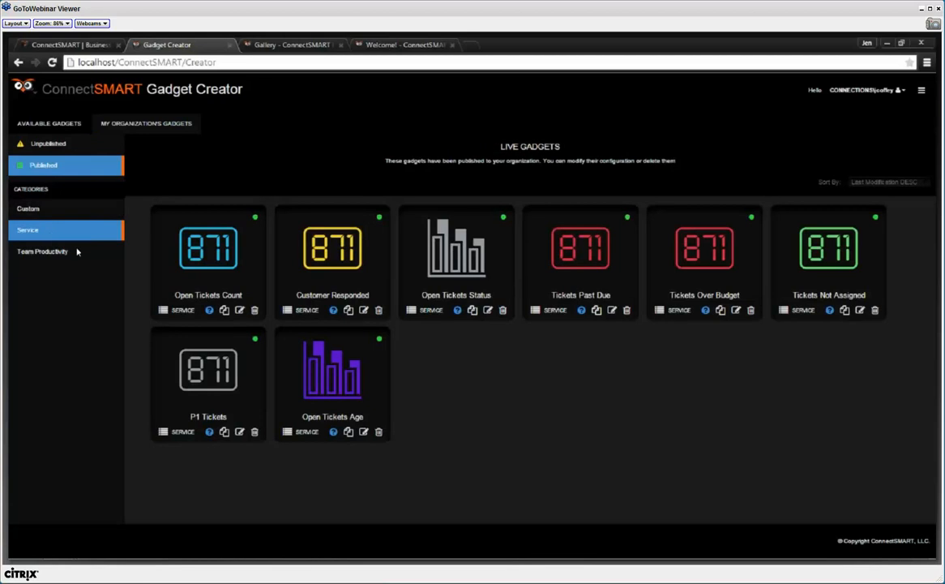
# - Open the published Open Tickets Count gadget for editing, check its alert and publish the gadget again
pyautogui.click(224, 290)
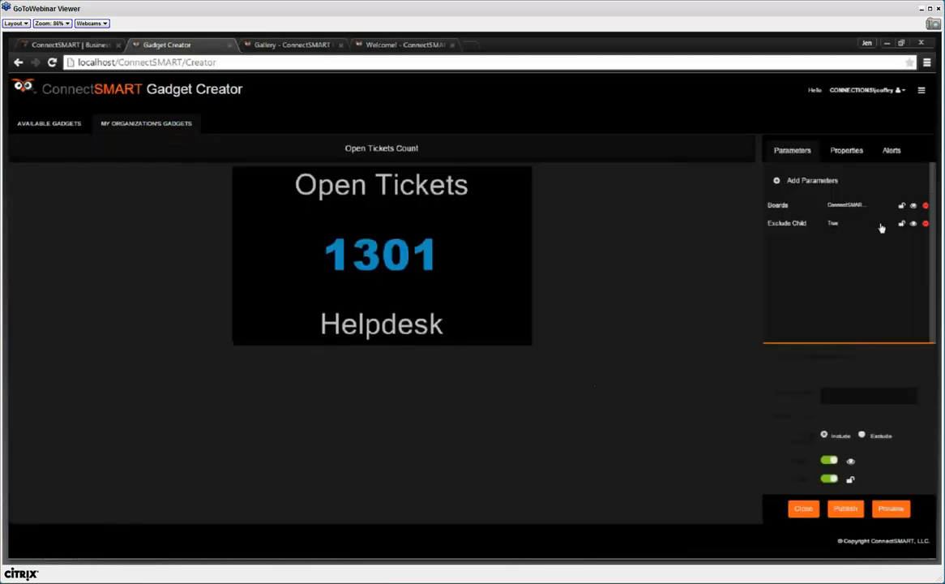
pyautogui.click(893, 150)
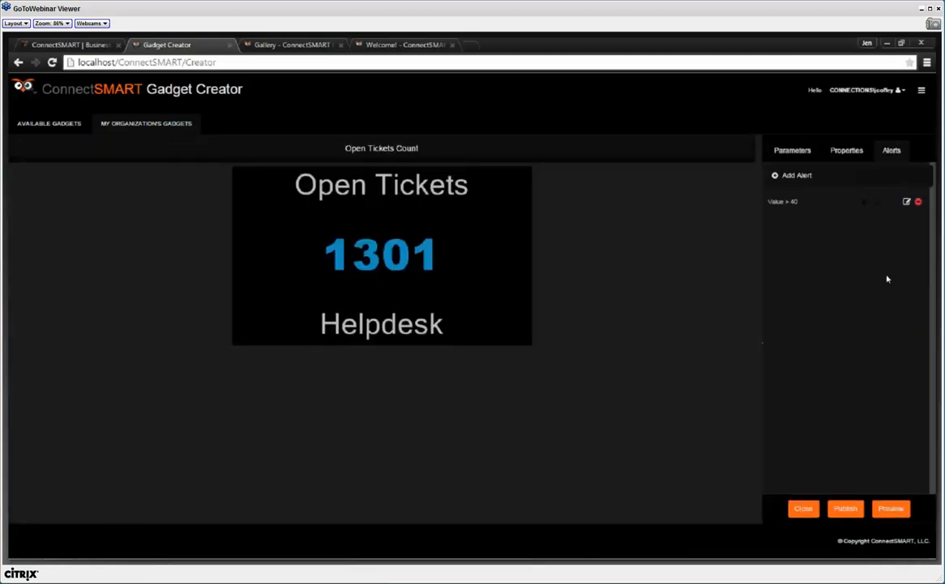
pyautogui.click(892, 510)
pyautogui.click(847, 509)
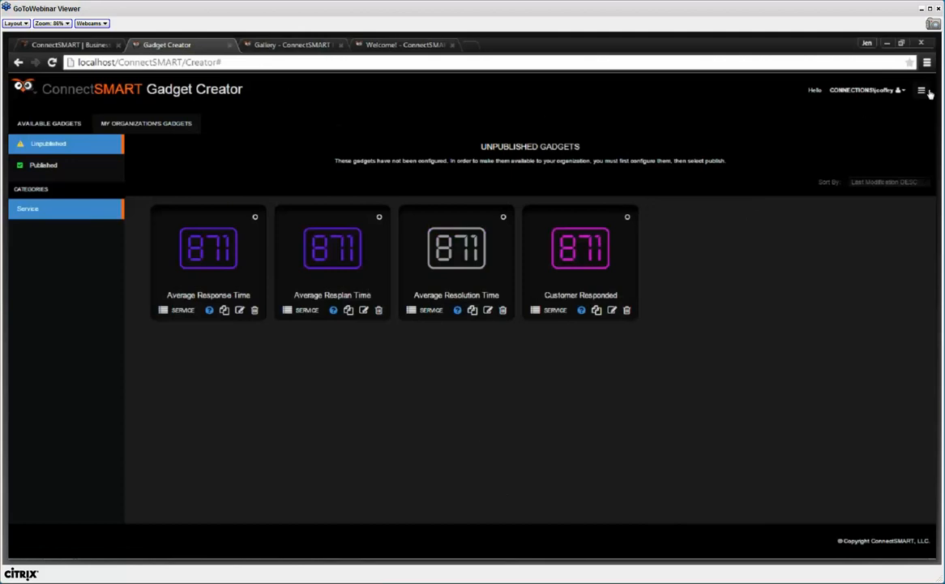
# - Return to the dashboard, clear the Open Tickets Count gadget's name and save the dashboard
pyautogui.click(864, 89)
pyautogui.click(858, 124)
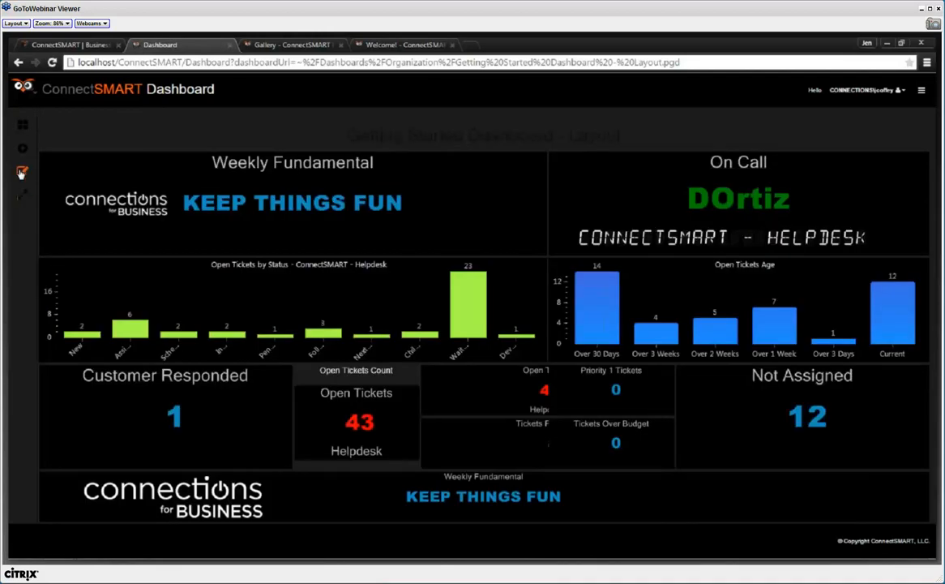
pyautogui.click(23, 170)
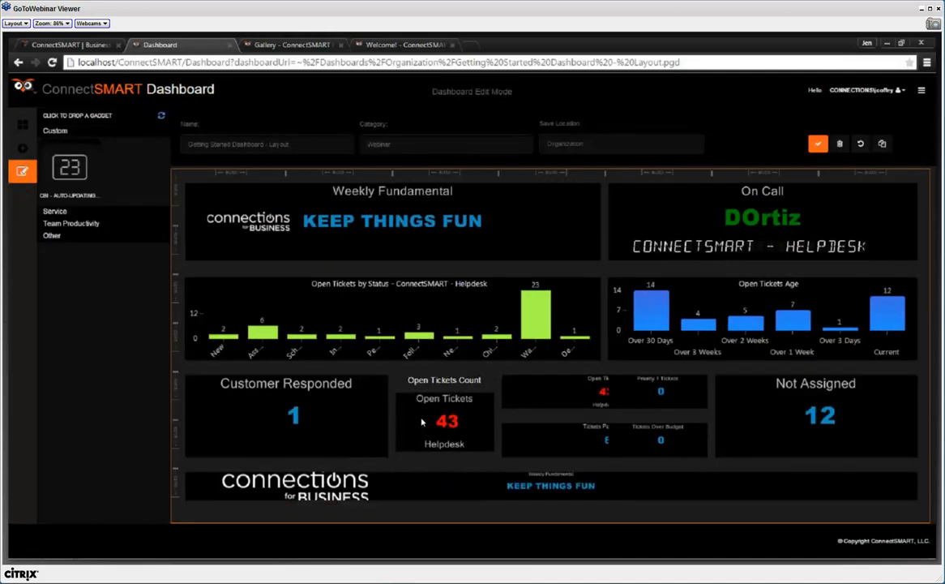
pyautogui.moveTo(444, 409)
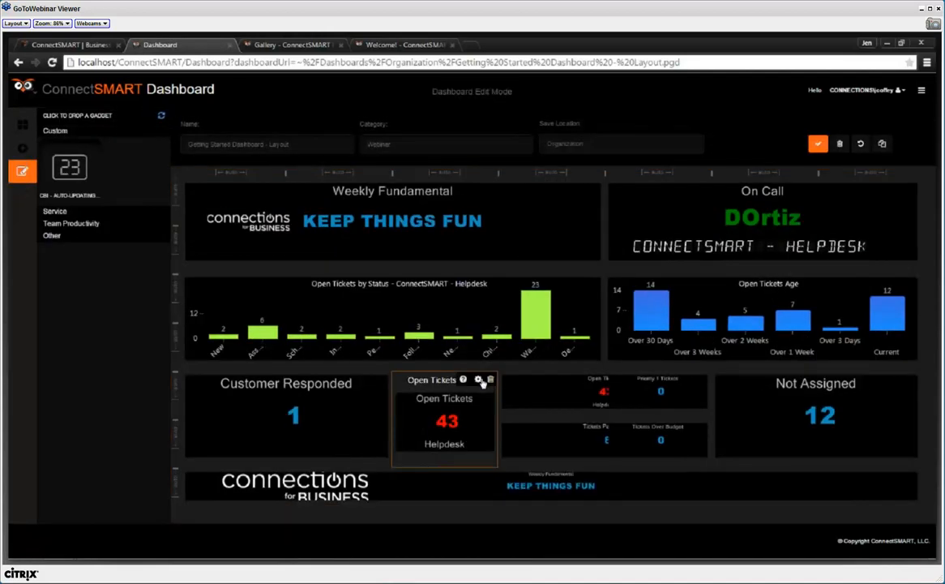
pyautogui.click(479, 380)
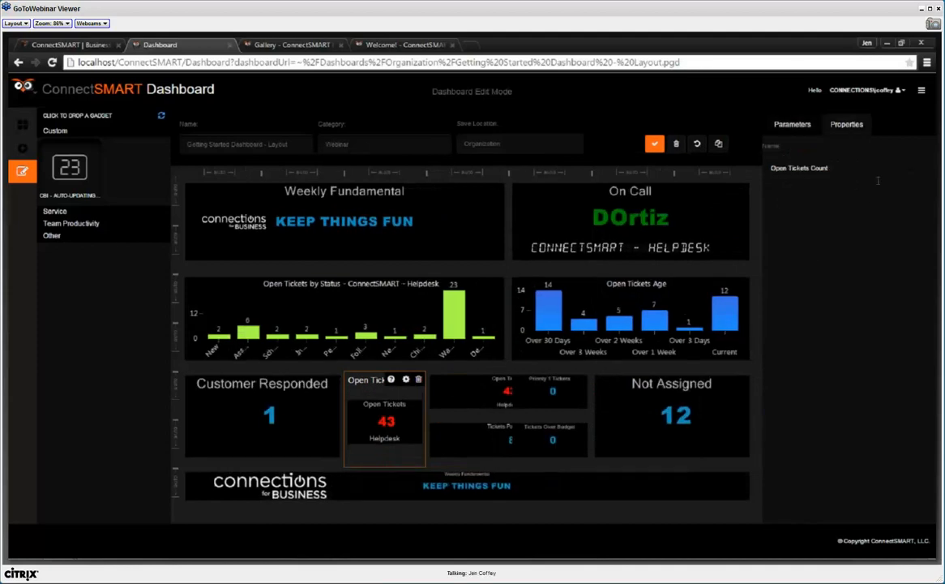
pyautogui.click(879, 174)
pyautogui.click(928, 169)
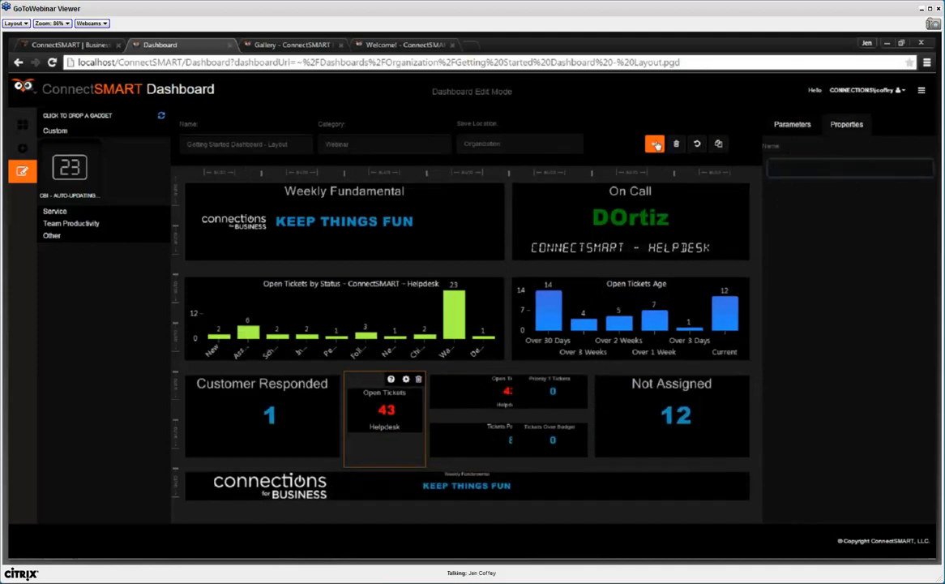
pyautogui.click(655, 145)
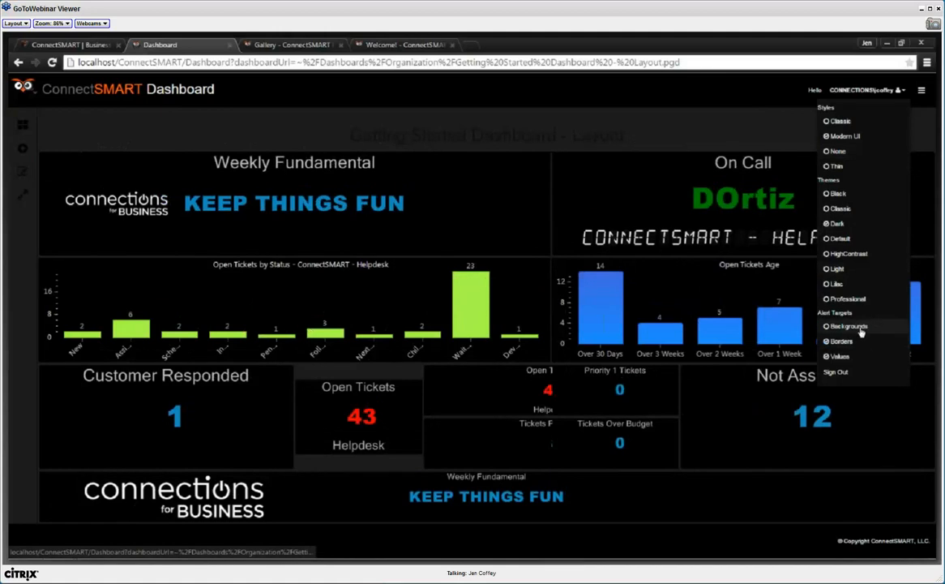
# - Toggle the Backgrounds alert target on and off and the Values target off and on to compare how alerts display
pyautogui.click(863, 329)
pyautogui.click(866, 90)
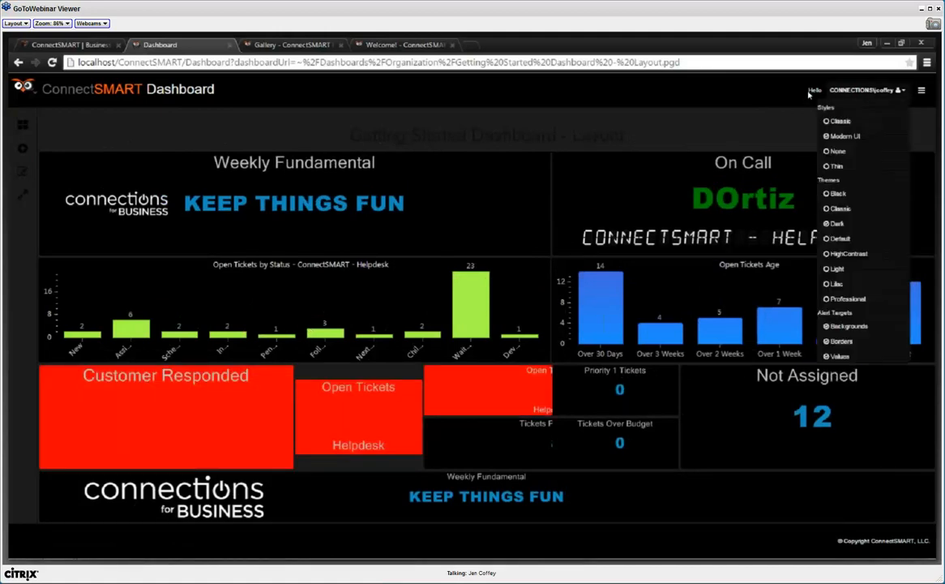
pyautogui.click(841, 341)
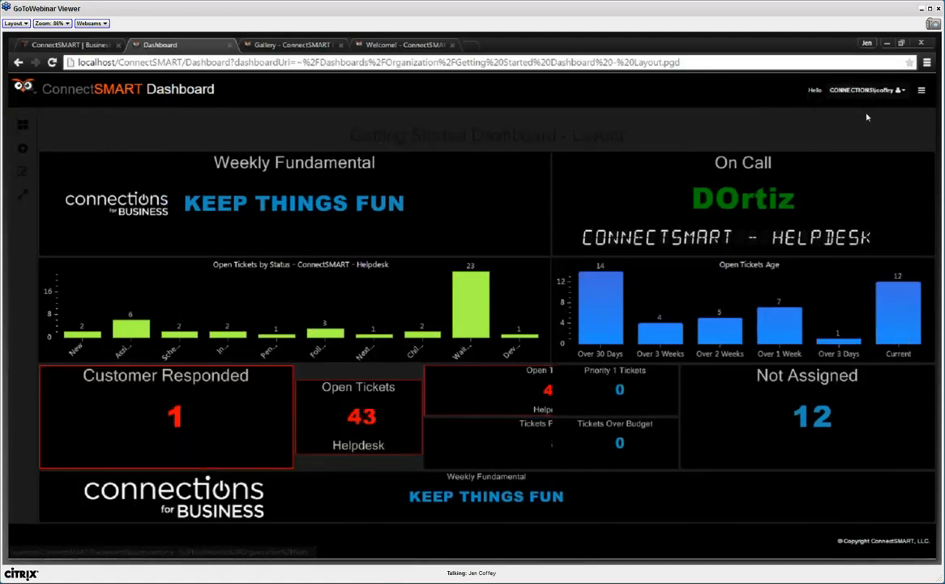
pyautogui.click(866, 91)
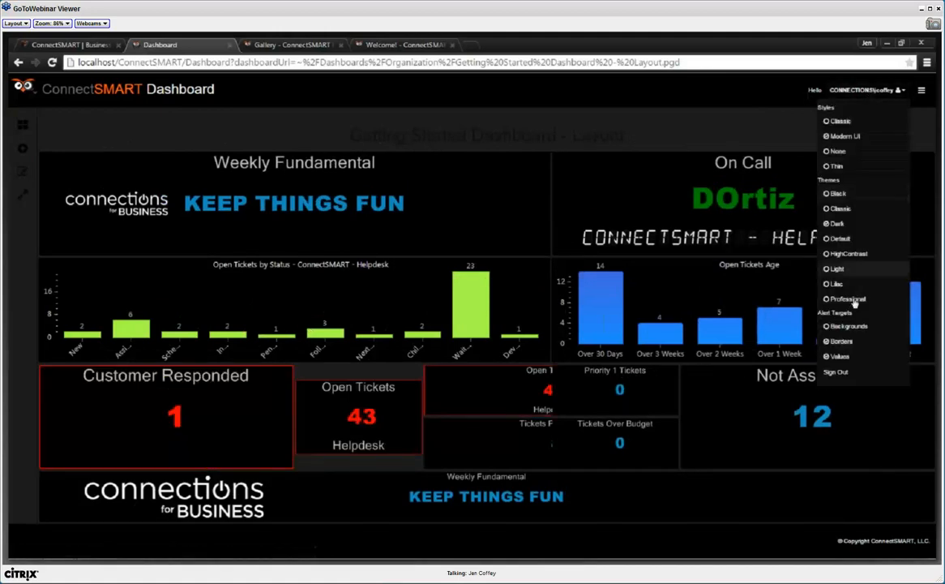
pyautogui.click(843, 358)
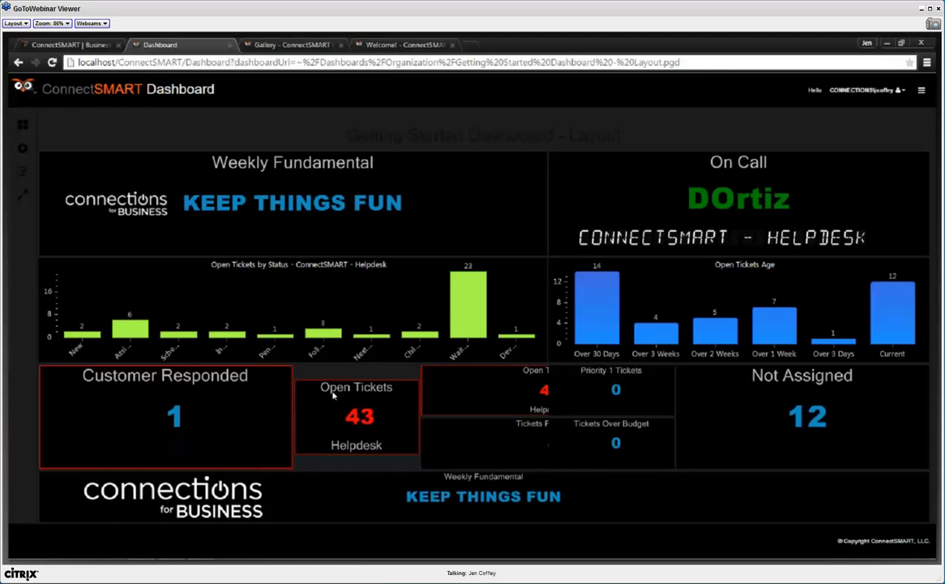
pyautogui.click(891, 91)
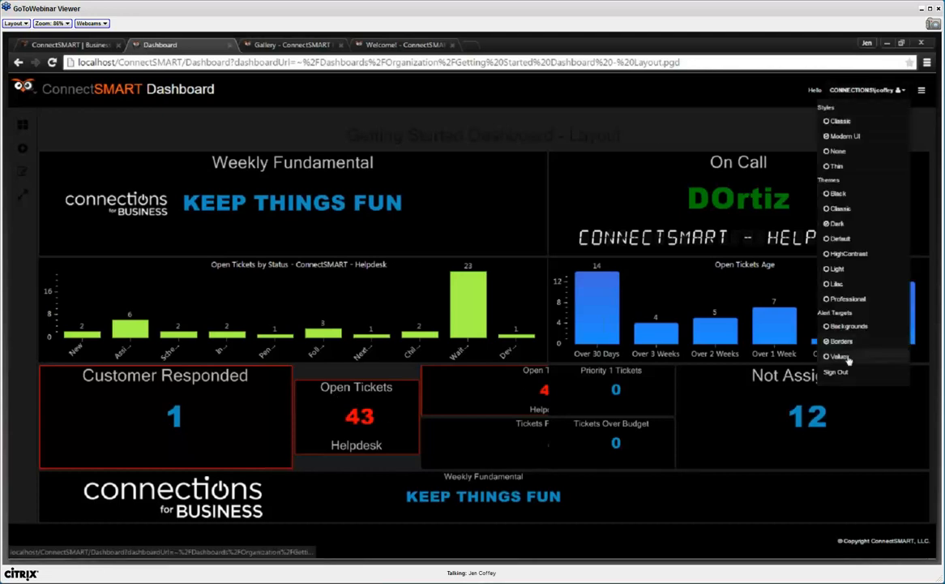
pyautogui.click(840, 357)
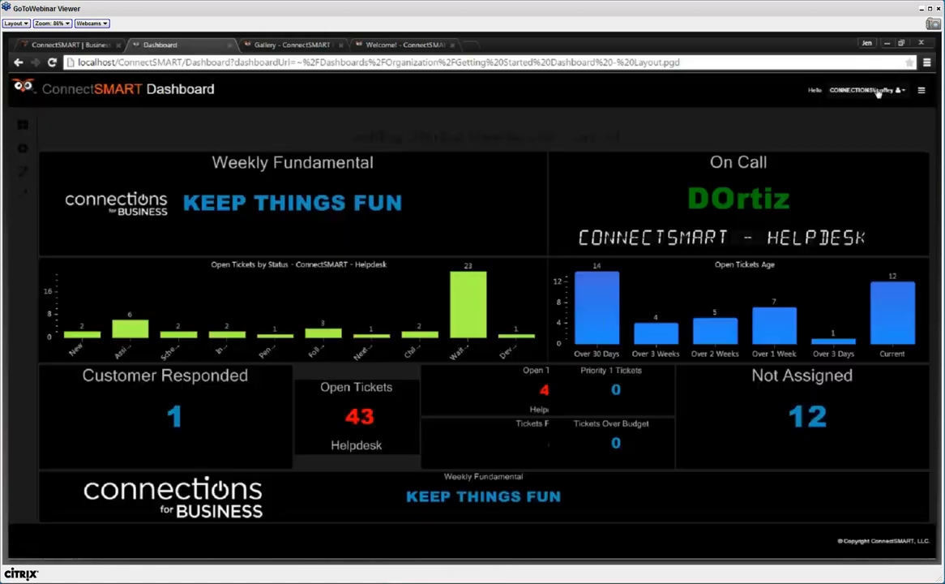
# - Turn on the Backgrounds alert target and reopen the web dashboard viewer from the ConnectSMART home page
pyautogui.click(867, 90)
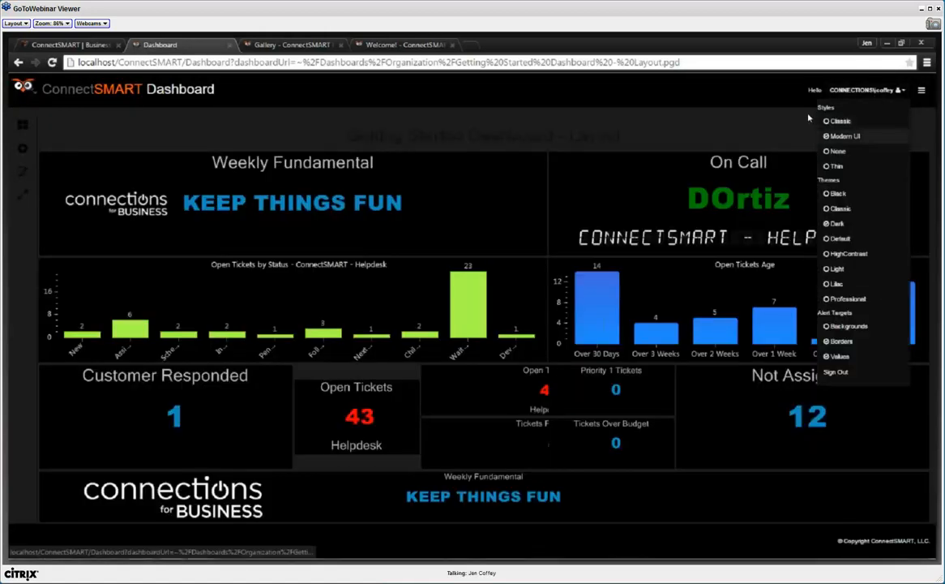
pyautogui.click(849, 326)
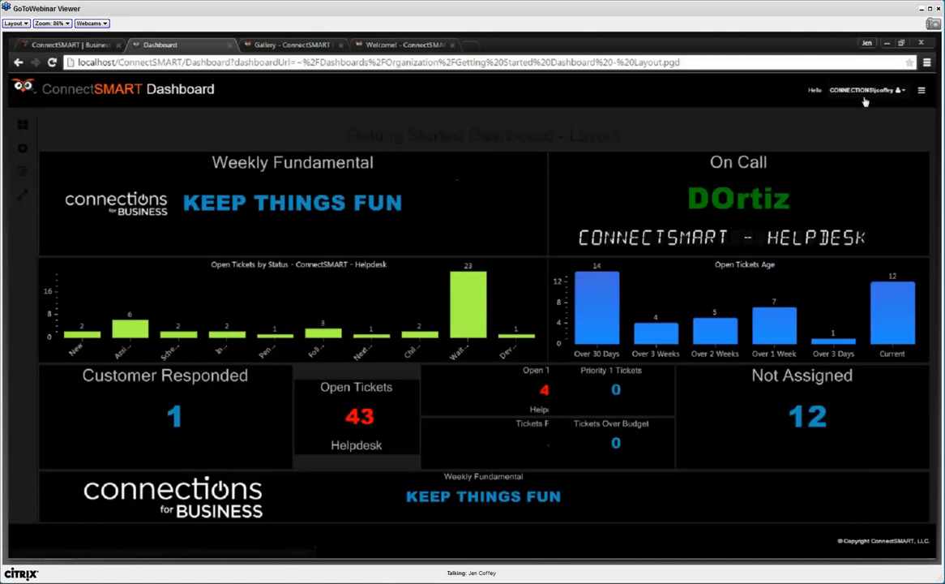
pyautogui.click(866, 90)
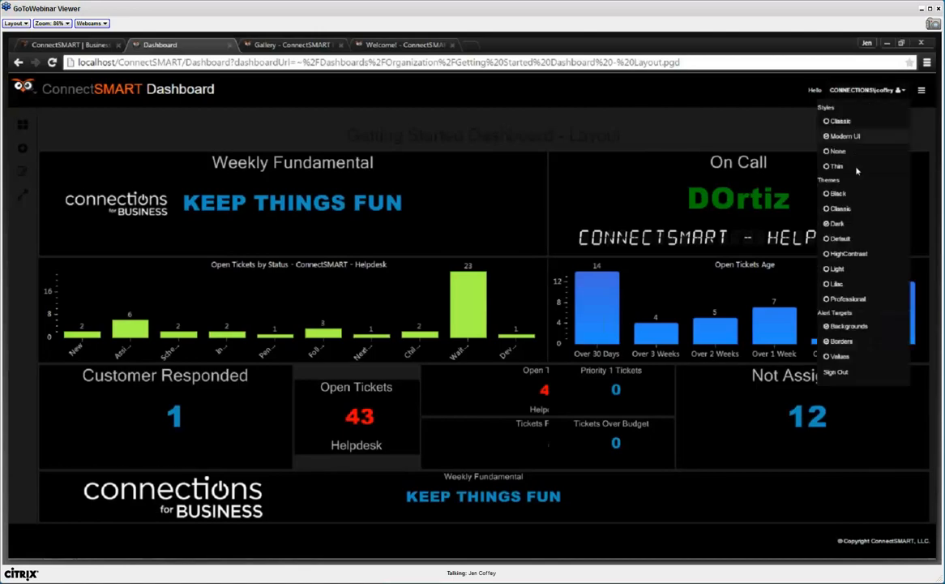
pyautogui.click(502, 135)
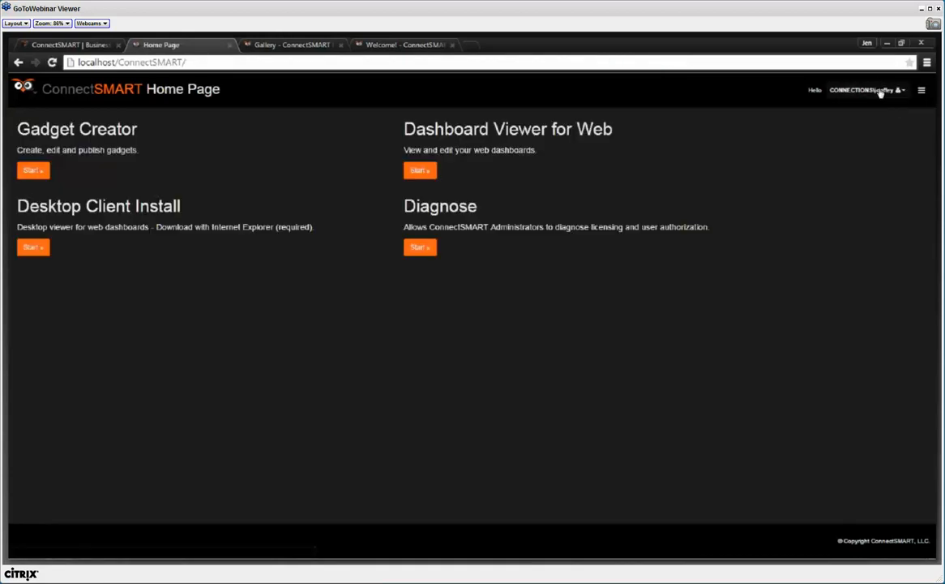
pyautogui.click(420, 169)
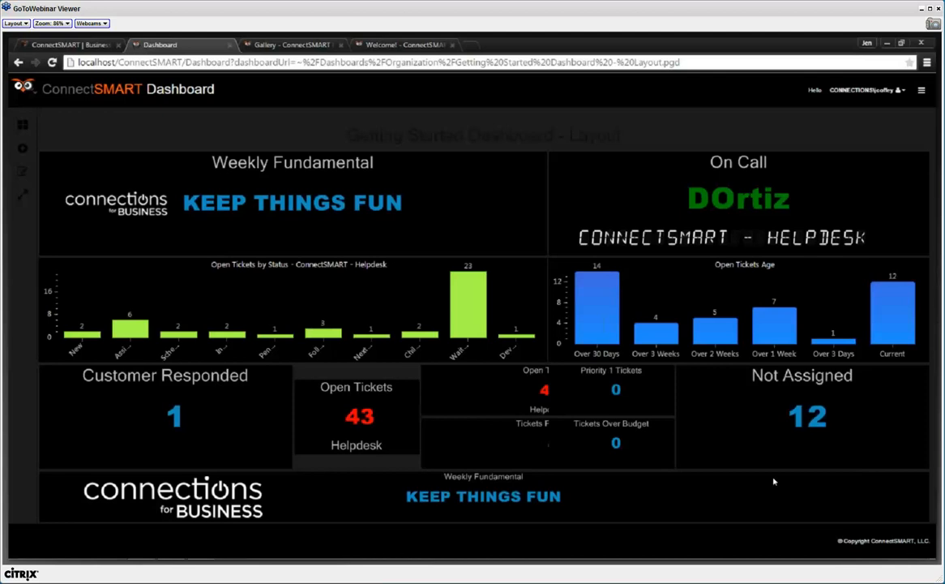
# - Open the published Open Tickets Count gadget from the organization's Service gadgets for editing in the Gadget Creator and show its alerts
pyautogui.moveTo(496, 44)
pyautogui.click(840, 84)
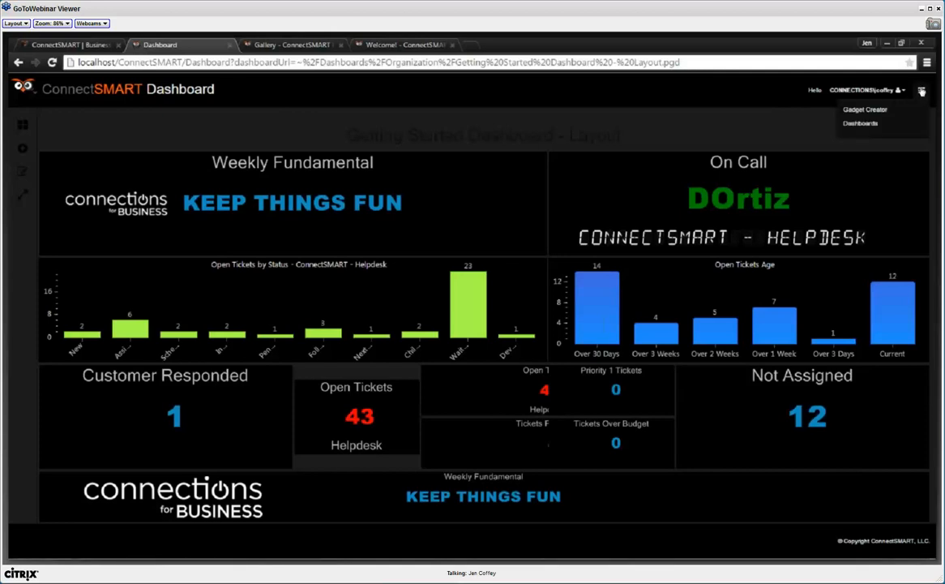
pyautogui.click(783, 104)
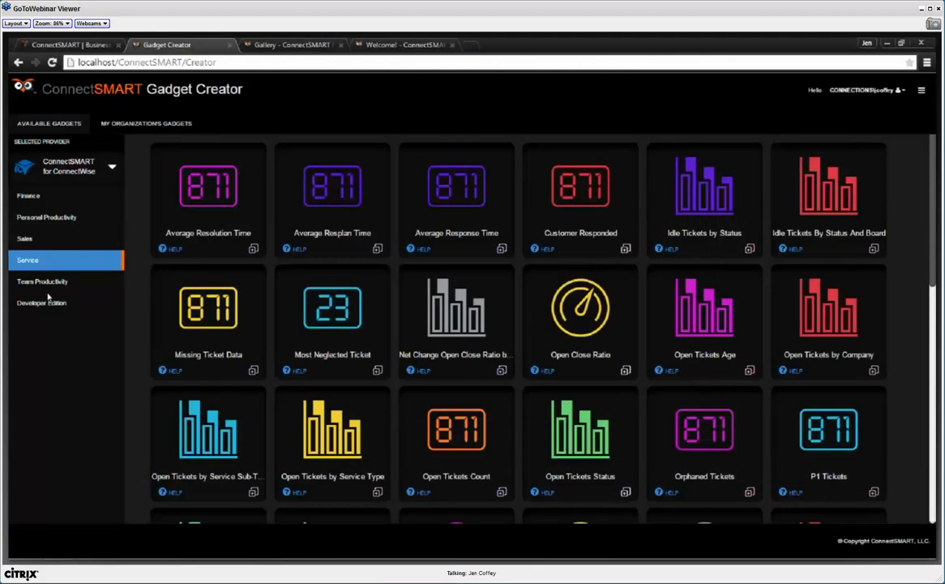
pyautogui.click(146, 123)
pyautogui.click(43, 166)
pyautogui.click(41, 233)
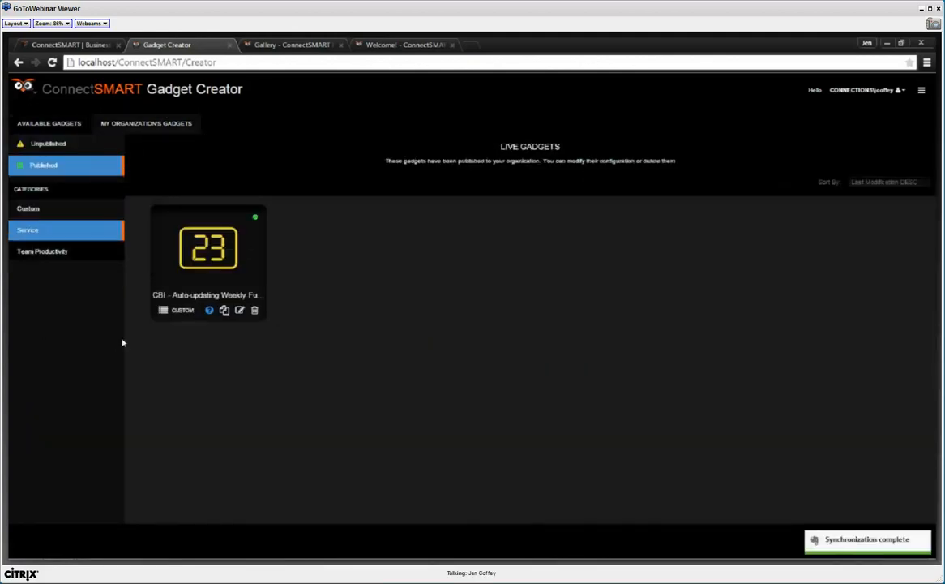
pyautogui.click(214, 285)
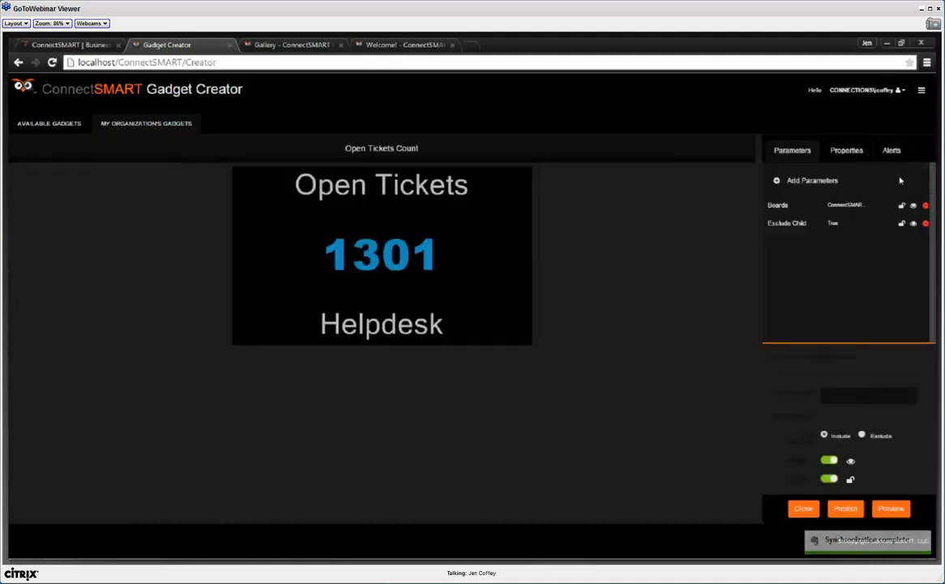
pyautogui.click(892, 150)
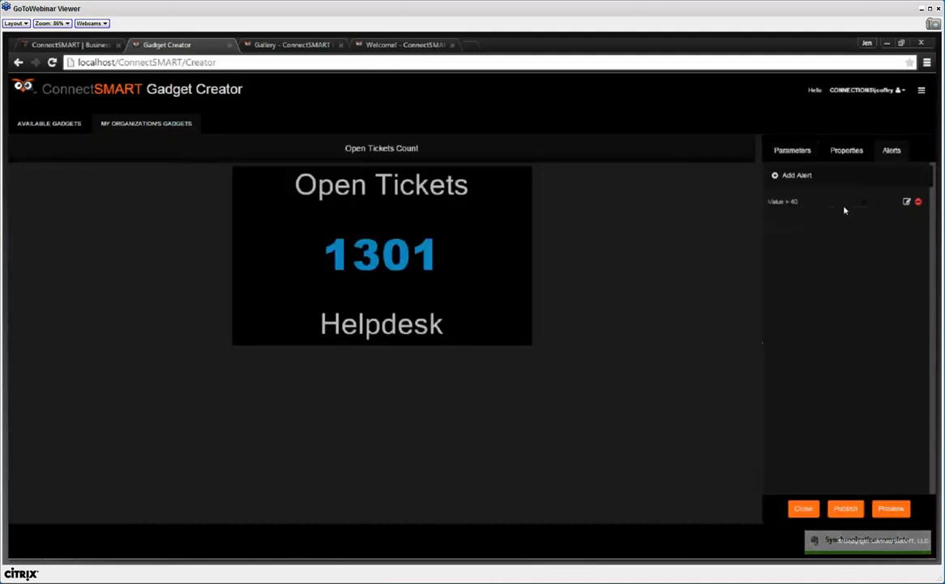
# - Try turning on an audio alert repeating every 15 minutes for the Value > 40 alert, and cancel the alert edit
pyautogui.click(889, 512)
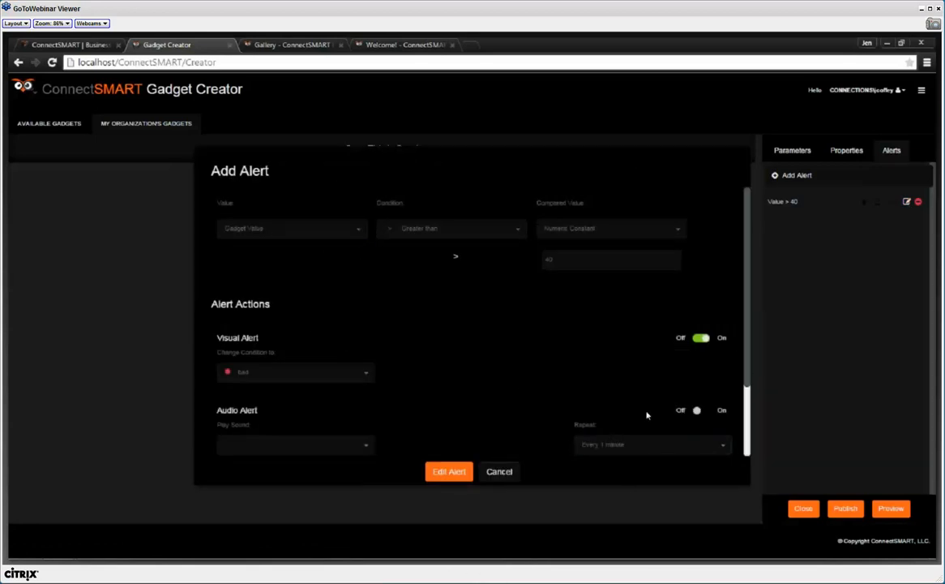
pyautogui.click(699, 411)
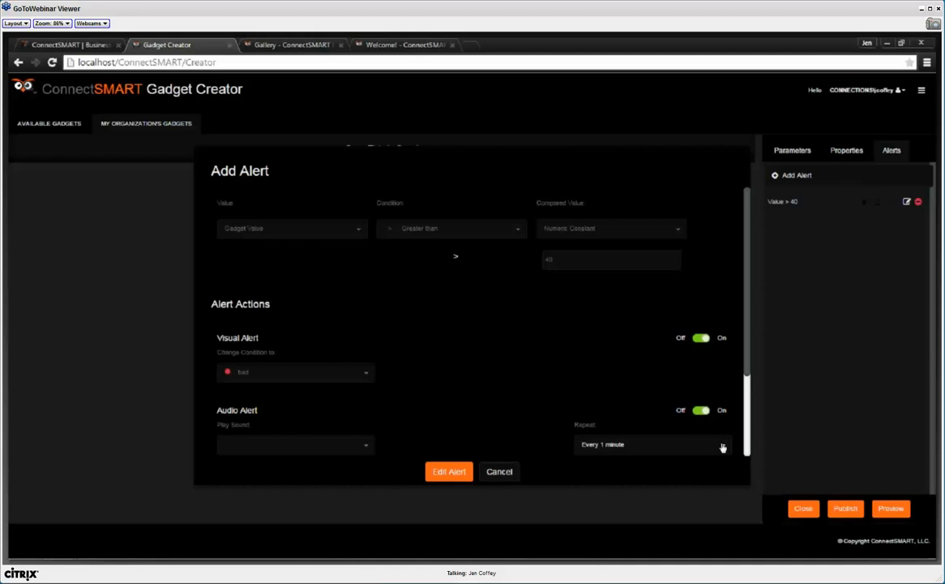
pyautogui.click(648, 445)
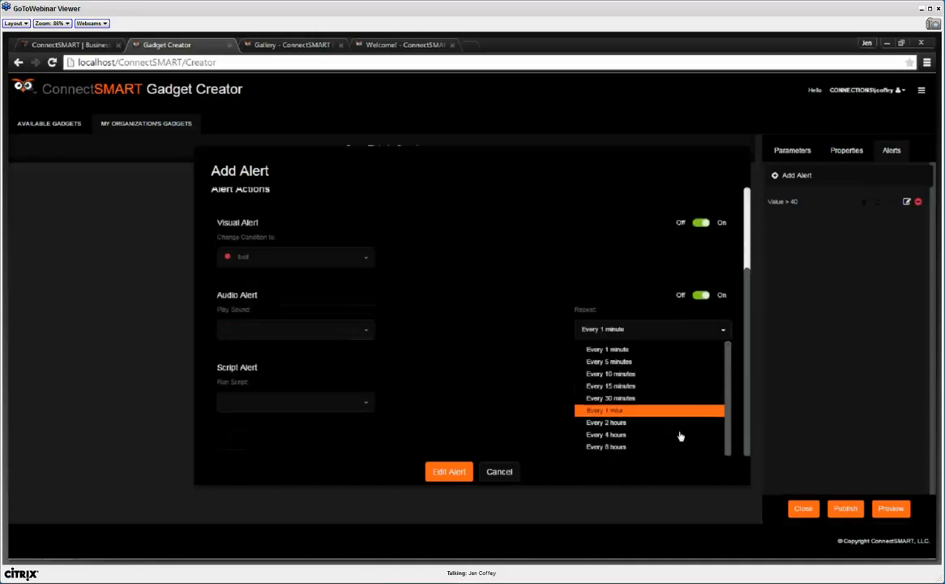
pyautogui.click(623, 351)
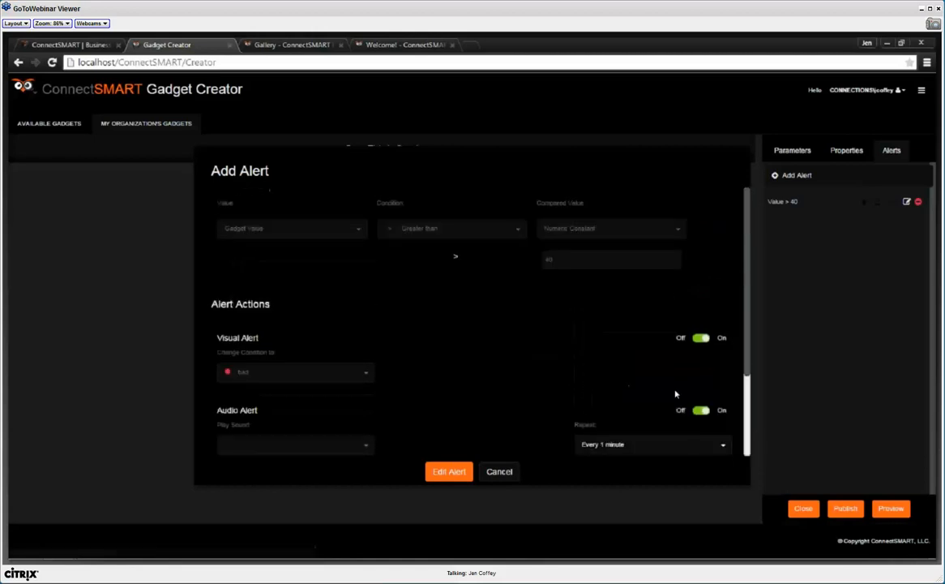
pyautogui.click(723, 442)
pyautogui.click(616, 443)
pyautogui.click(723, 389)
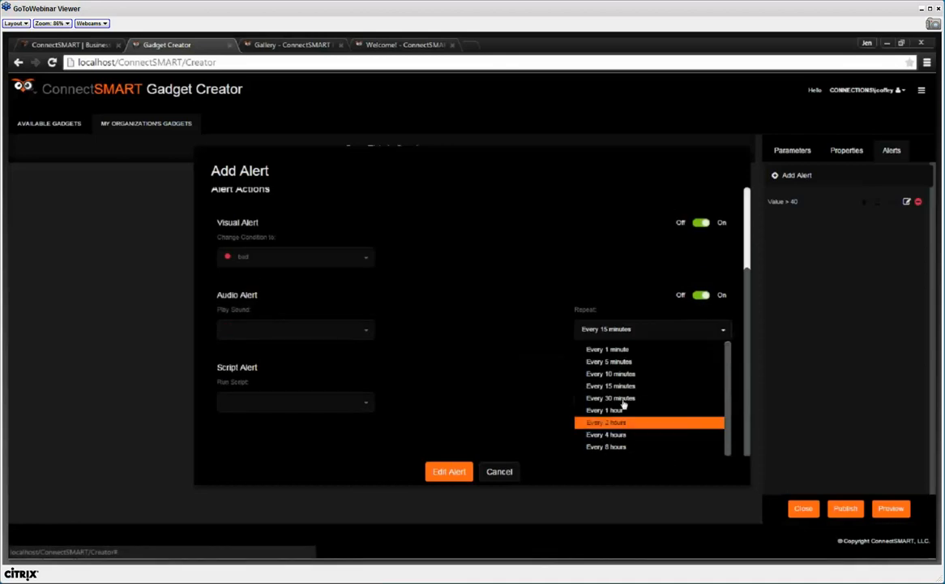
pyautogui.click(538, 223)
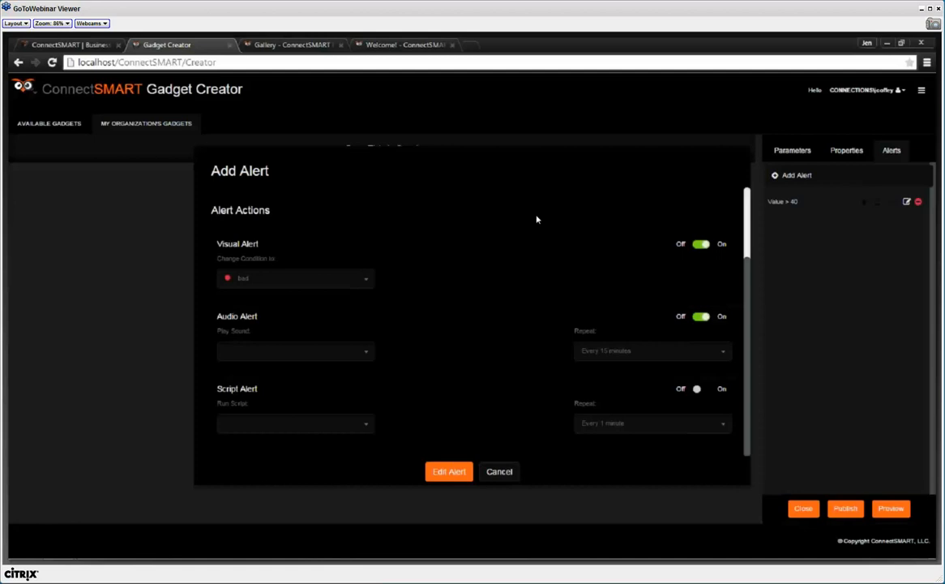
pyautogui.click(500, 474)
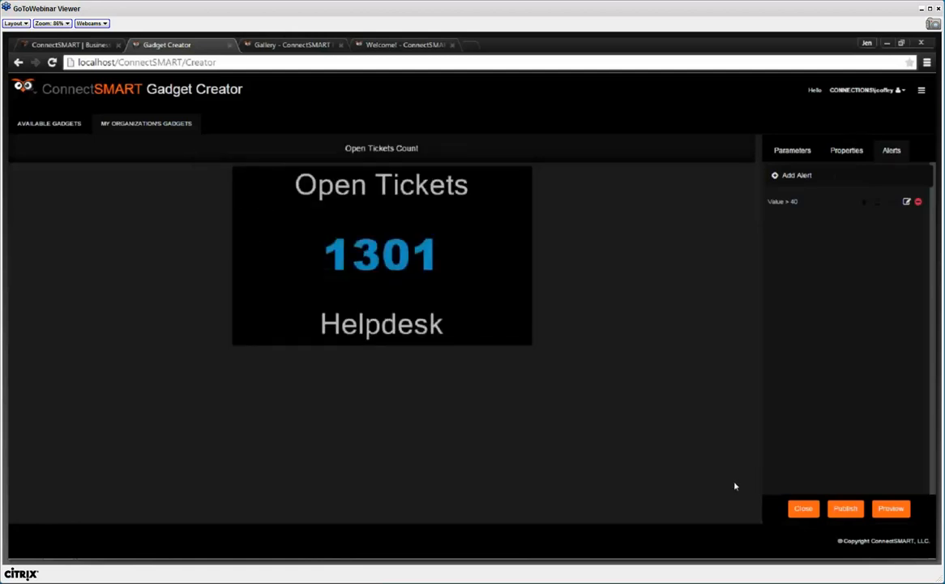
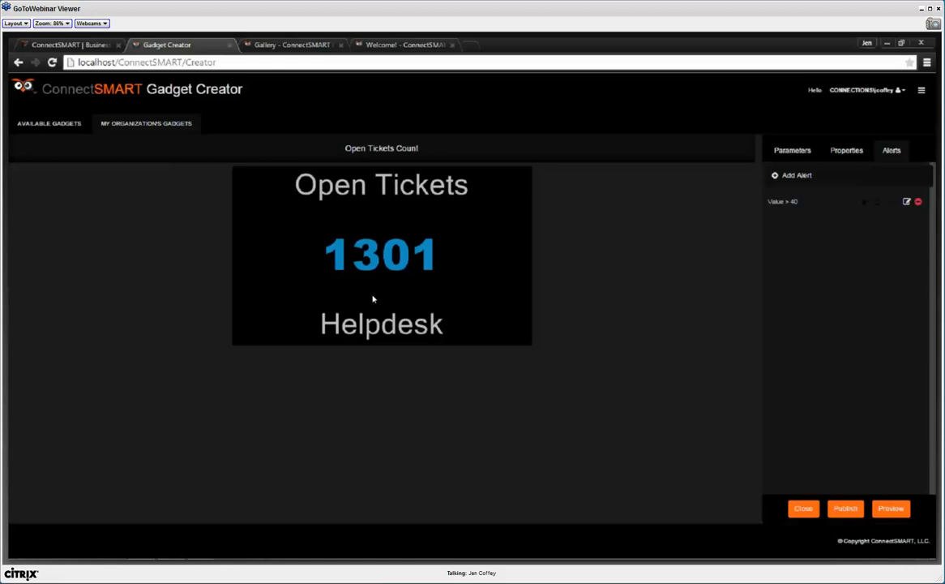
# - View the Welcome page of the ConnectSMART documentation site and return to the Gadget Creator
pyautogui.click(255, 41)
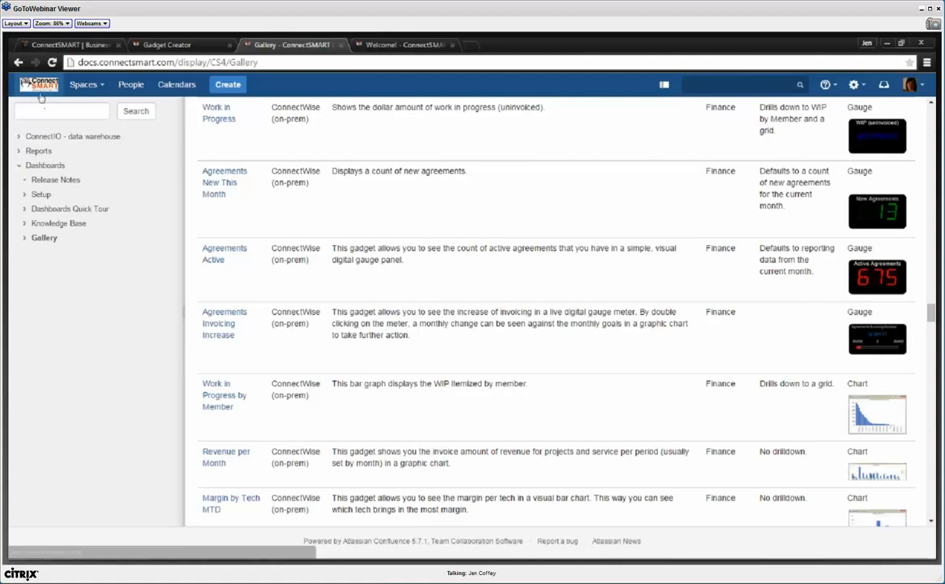
pyautogui.click(40, 94)
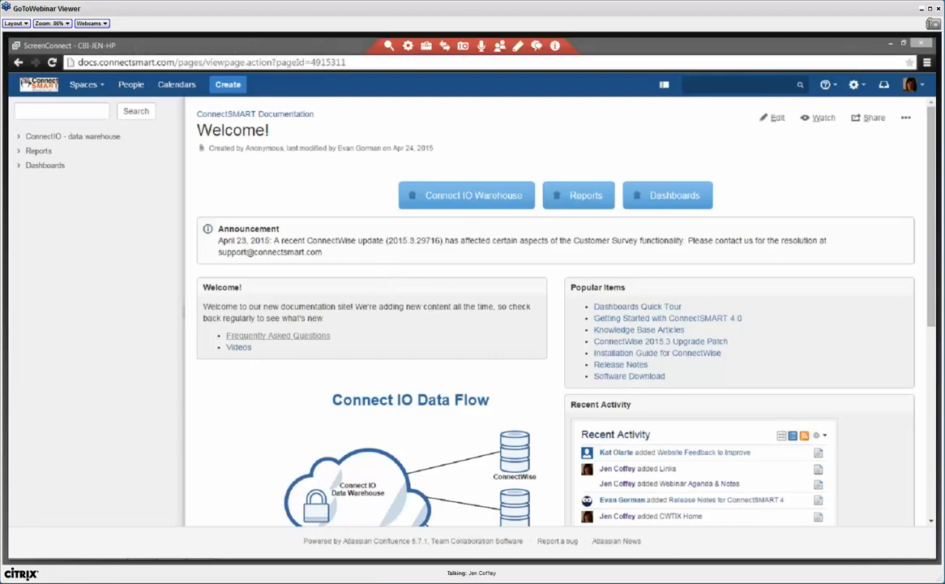
pyautogui.click(174, 48)
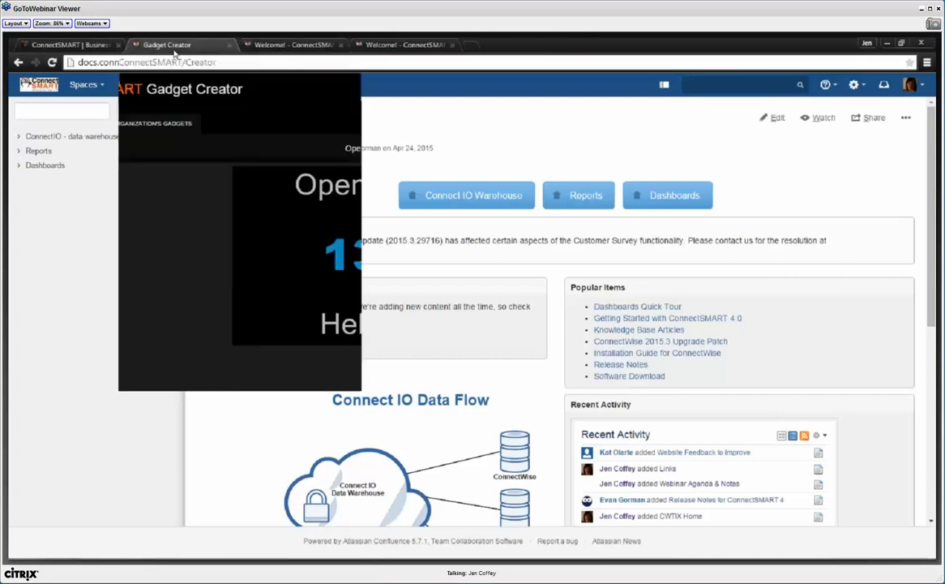
# - Close the Open Tickets Count editor, stage the available Open Tickets Status service gadget and open it for configuration
pyautogui.click(802, 509)
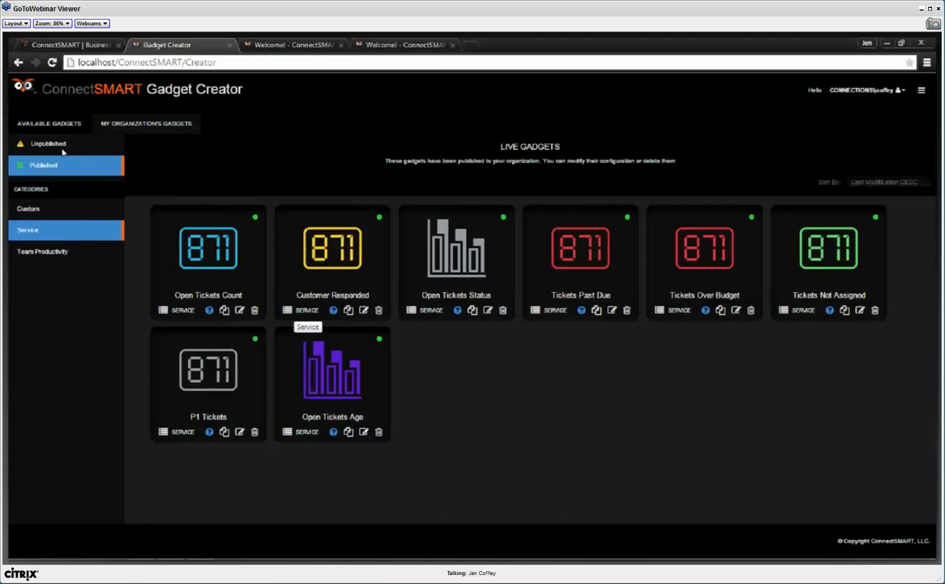
pyautogui.click(35, 123)
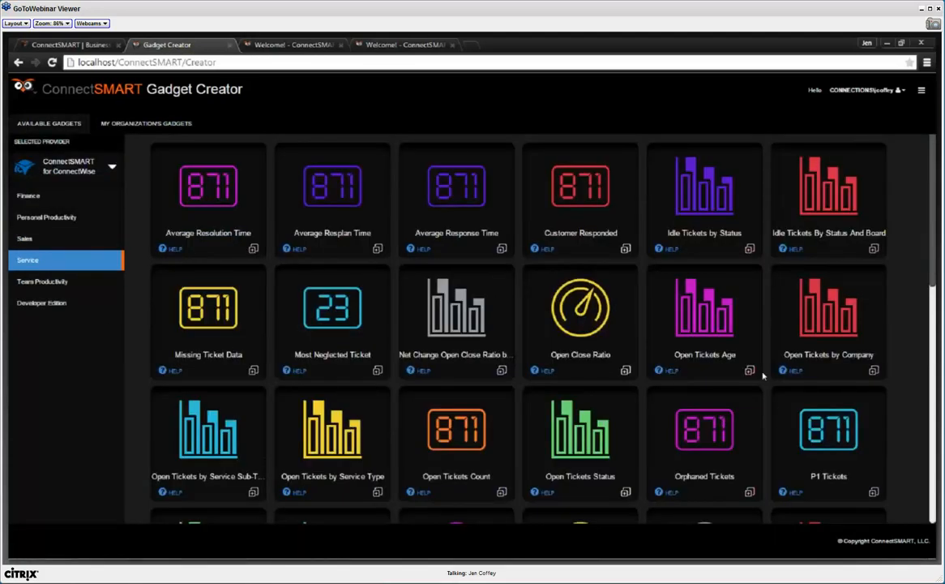
pyautogui.scroll(-3, 777, 454)
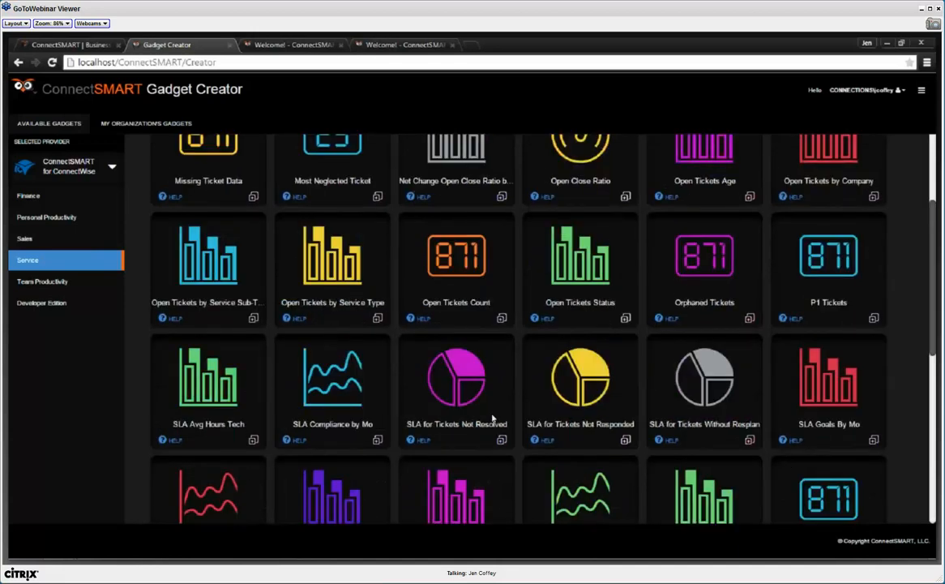
pyautogui.scroll(-1, 486, 365)
pyautogui.scroll(1, 490, 406)
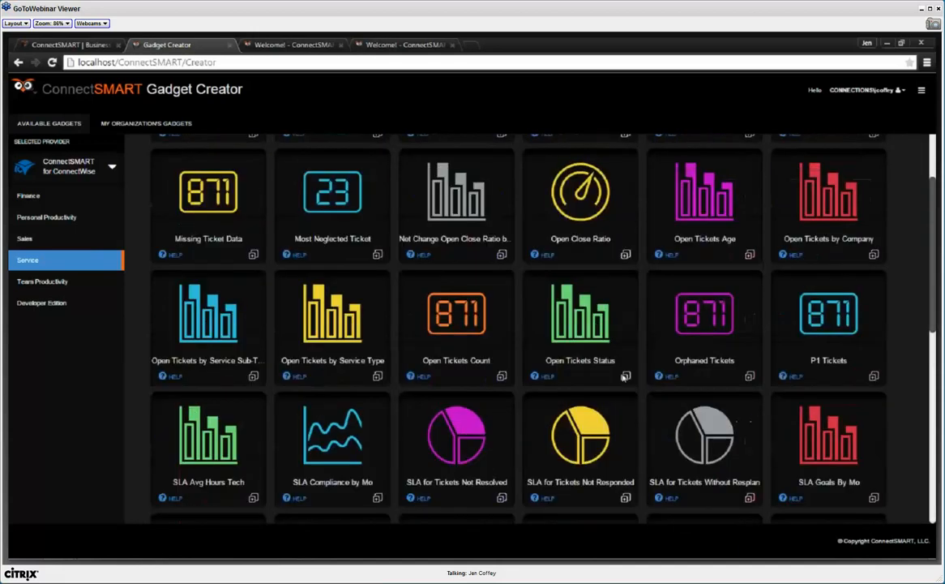
pyautogui.click(626, 318)
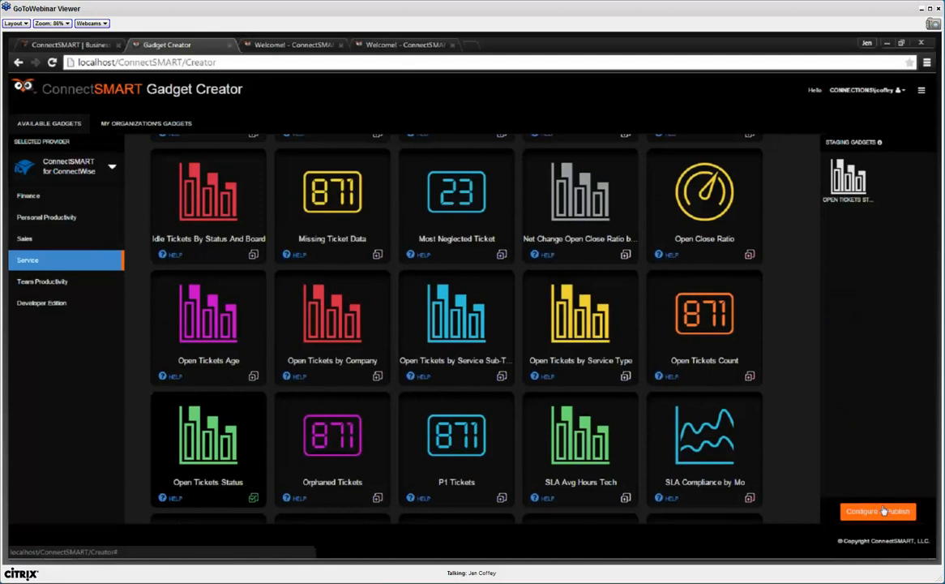
pyautogui.click(881, 511)
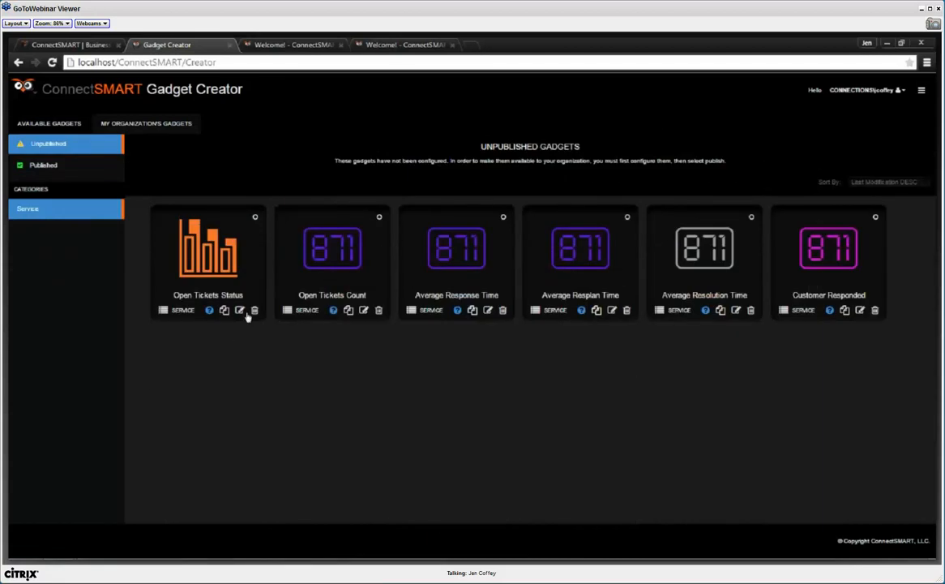
pyautogui.click(240, 311)
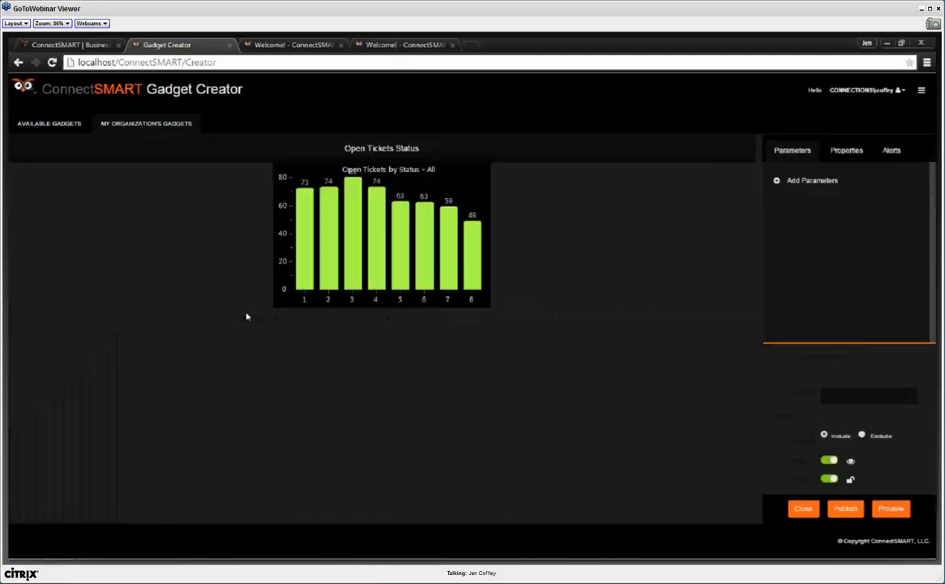
# - Try the Doughnut and Pie chart types in the Open Tickets Status gadget's Gallery property
pyautogui.click(849, 150)
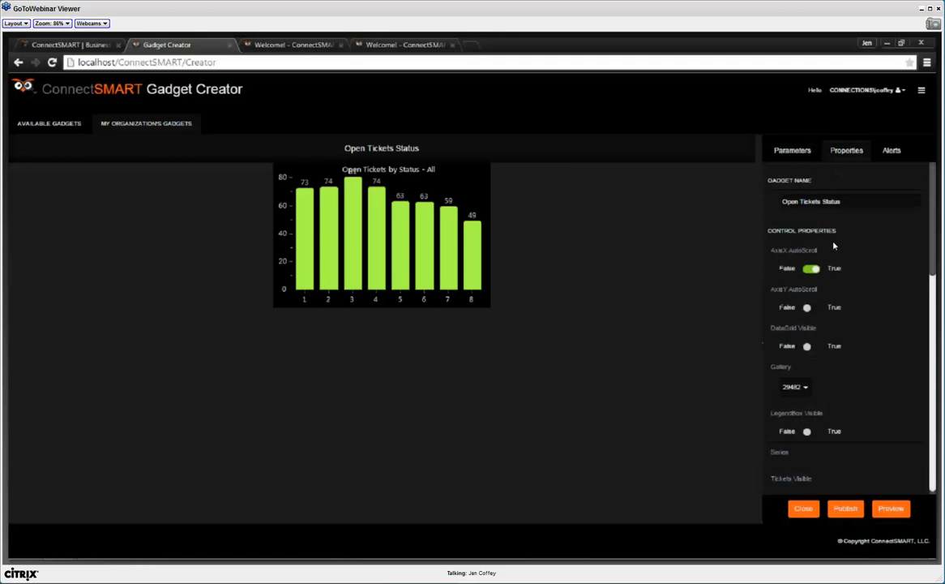
pyautogui.click(801, 389)
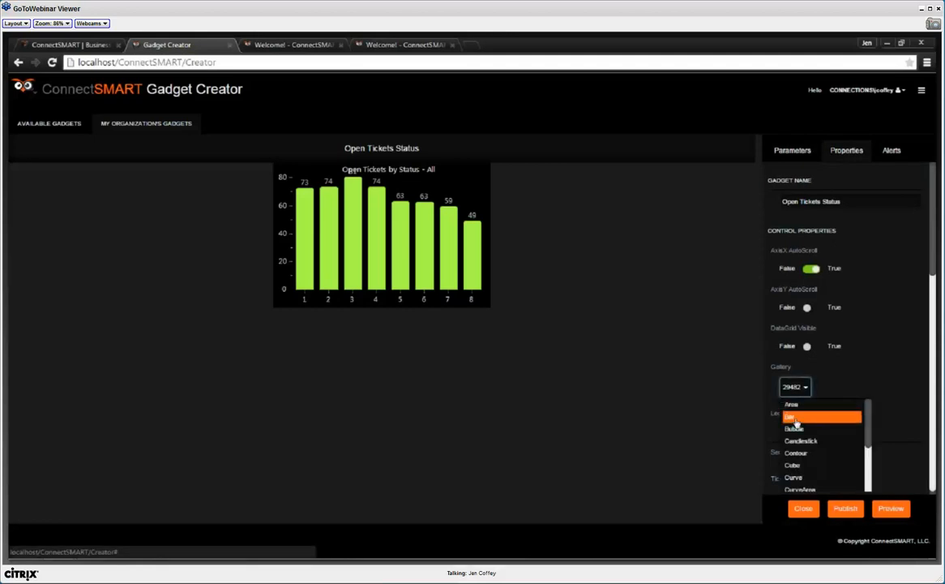
pyautogui.scroll(-2, 805, 445)
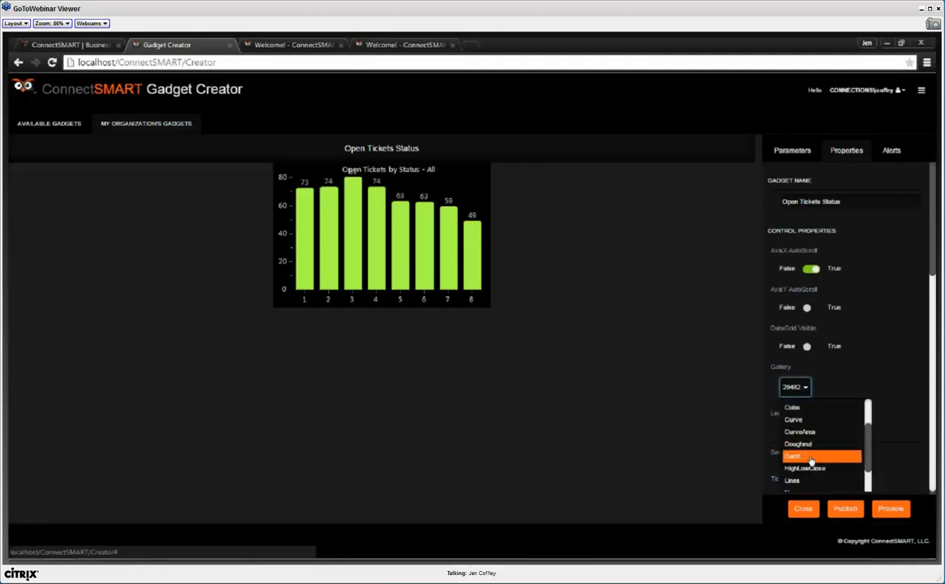
pyautogui.click(802, 444)
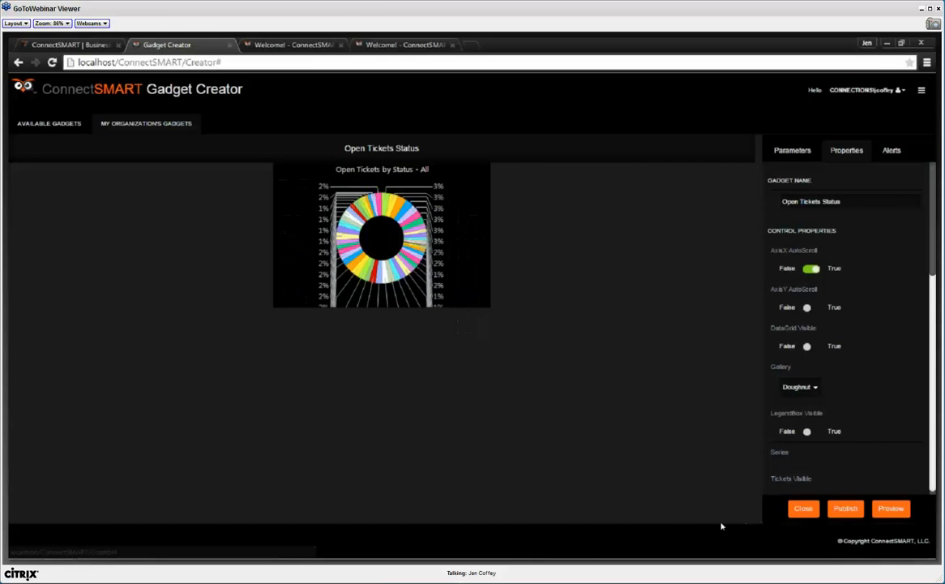
pyautogui.click(801, 389)
pyautogui.scroll(-5, 805, 478)
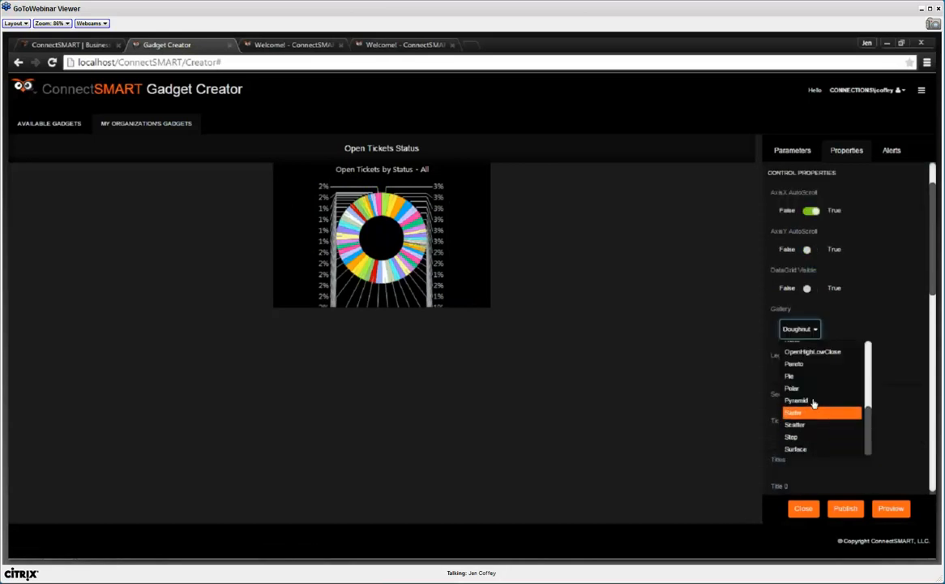
pyautogui.click(794, 376)
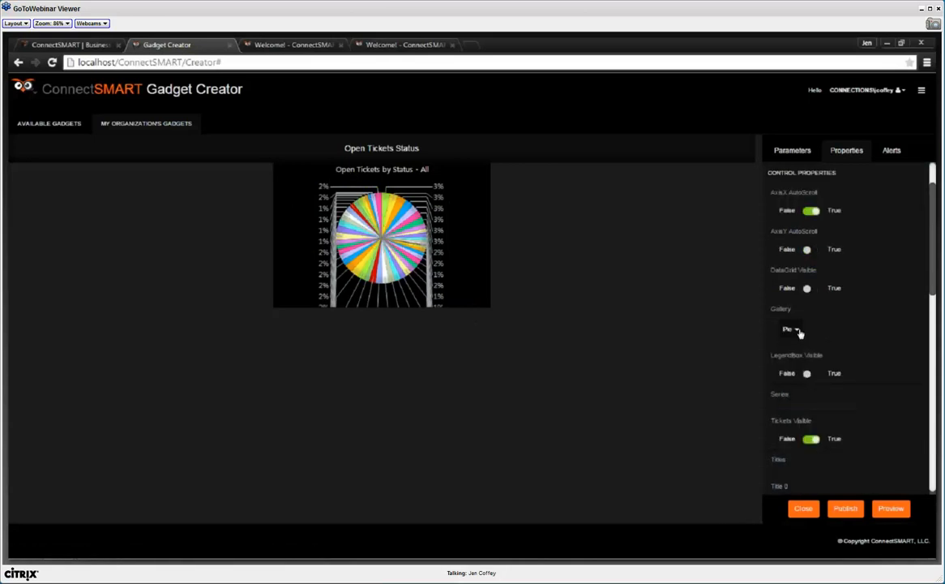
# - Set the Gallery property of the Open Tickets Status gadget to the Gantt chart type
pyautogui.click(798, 329)
pyautogui.scroll(2, 813, 403)
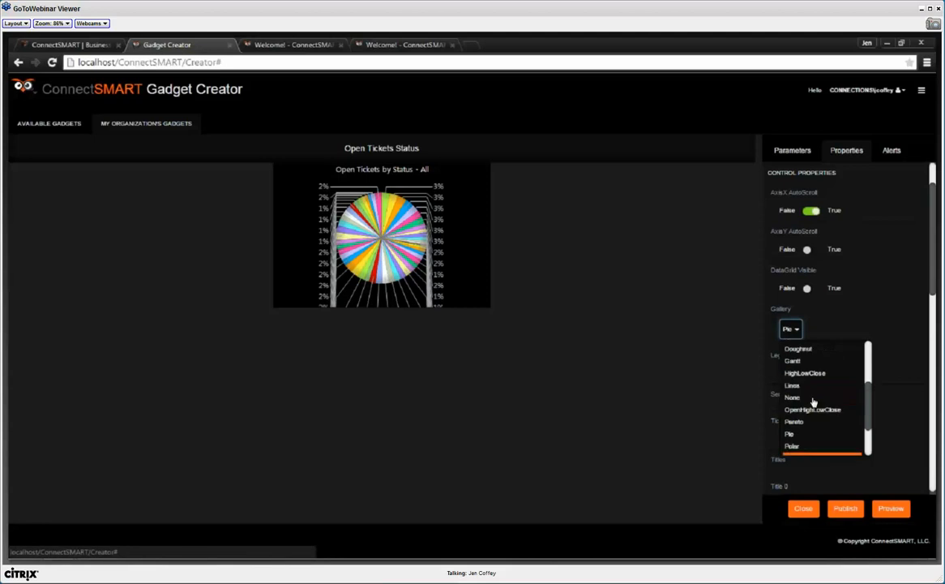
pyautogui.scroll(3, 813, 403)
pyautogui.scroll(-2, 811, 401)
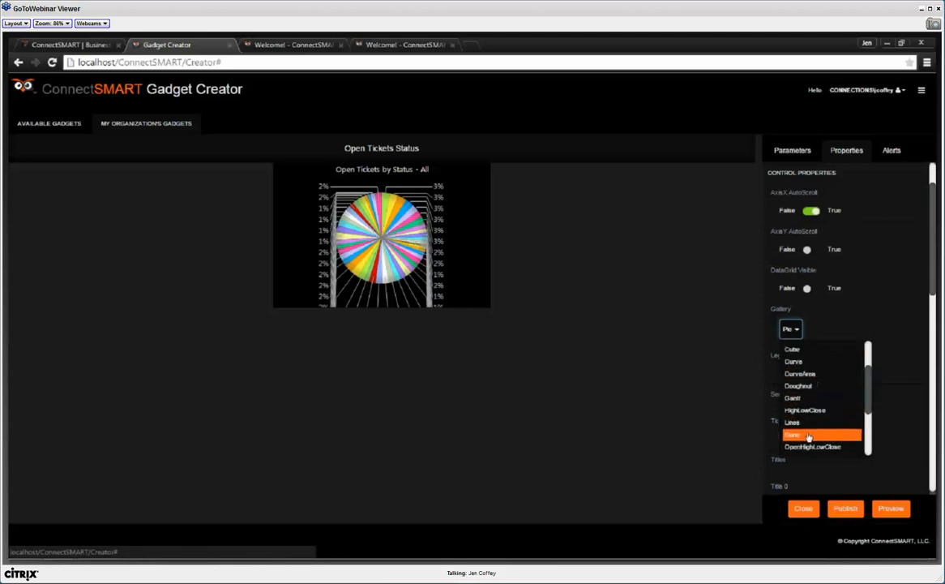
pyautogui.click(807, 398)
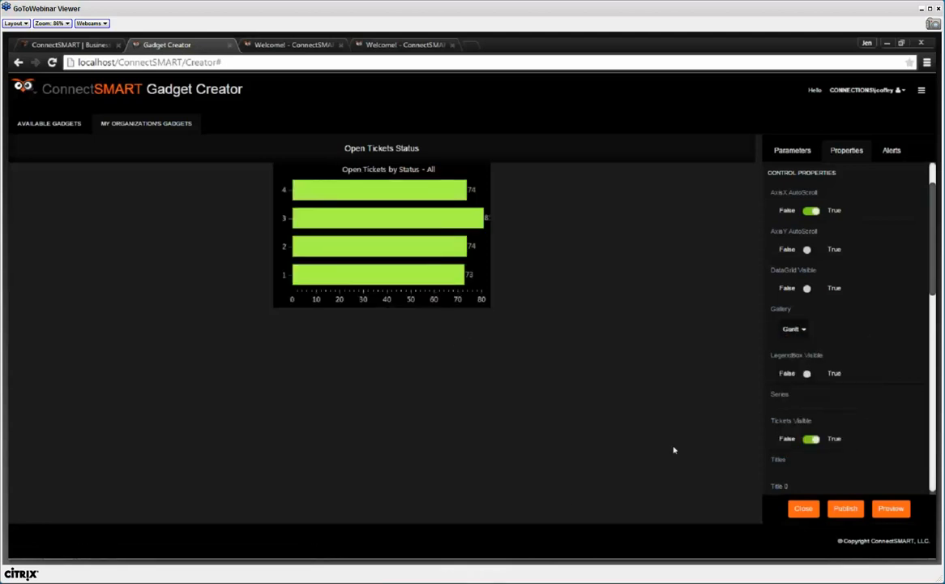
# - Review the other chart types and control properties of the Open Tickets Status gadget and close its editor
pyautogui.click(798, 330)
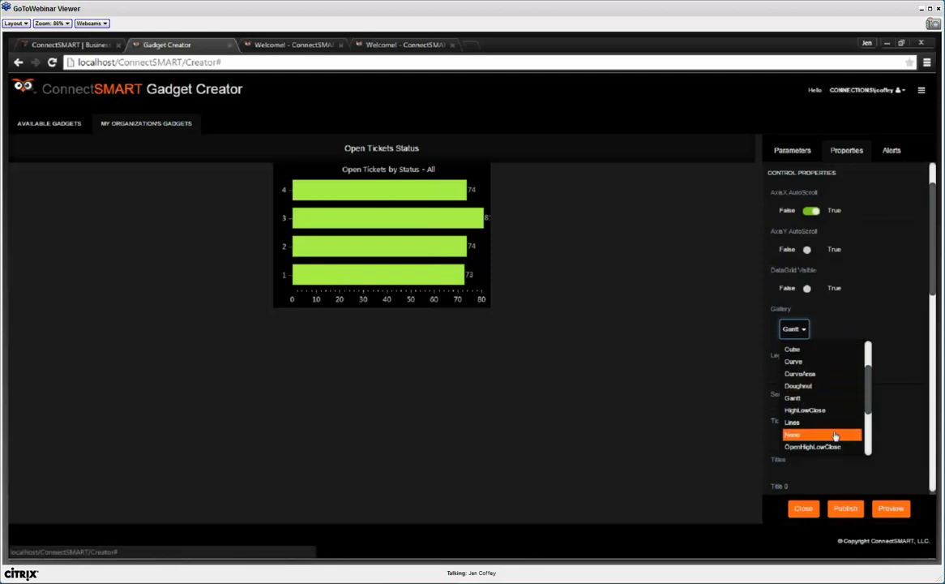
pyautogui.click(821, 400)
pyautogui.scroll(-8, 813, 353)
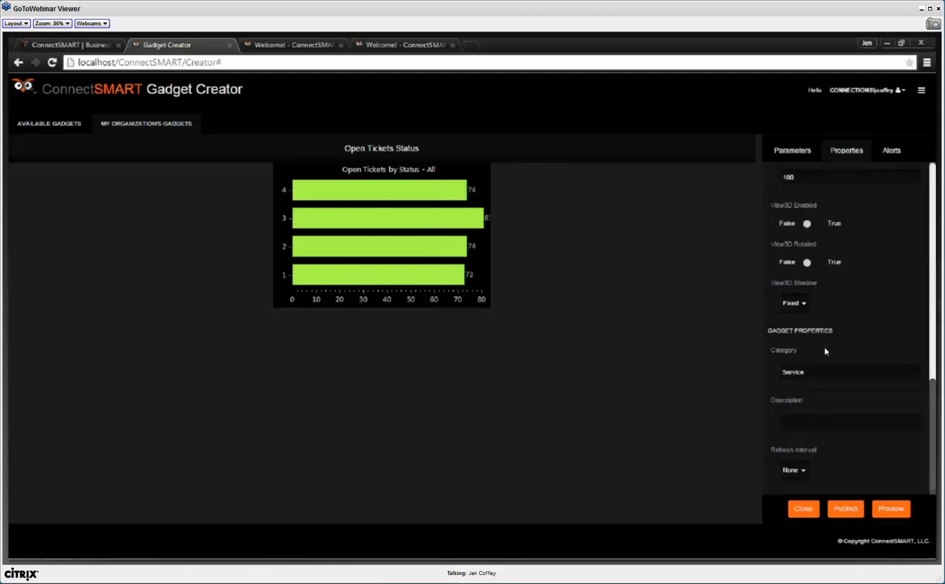
pyautogui.scroll(5, 829, 353)
pyautogui.scroll(2, 831, 287)
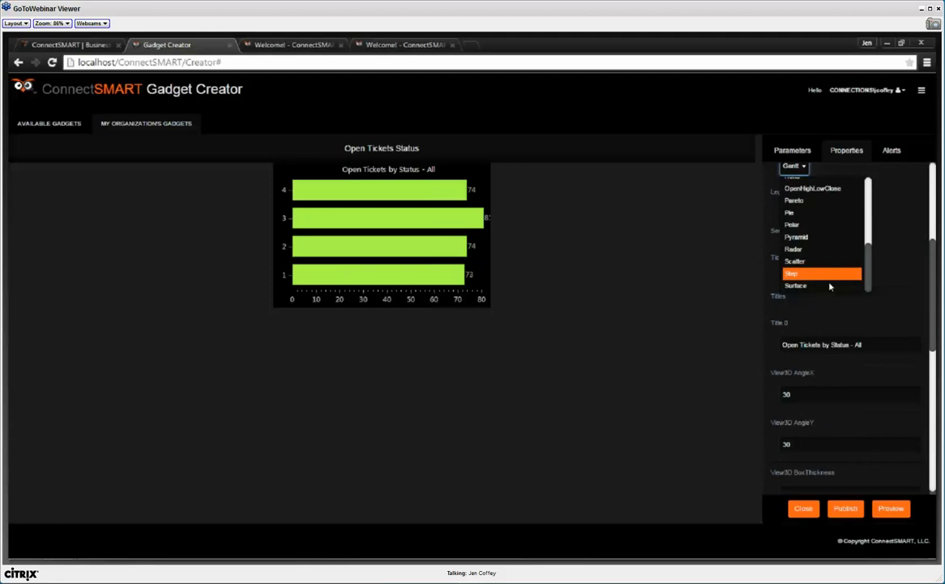
pyautogui.click(755, 365)
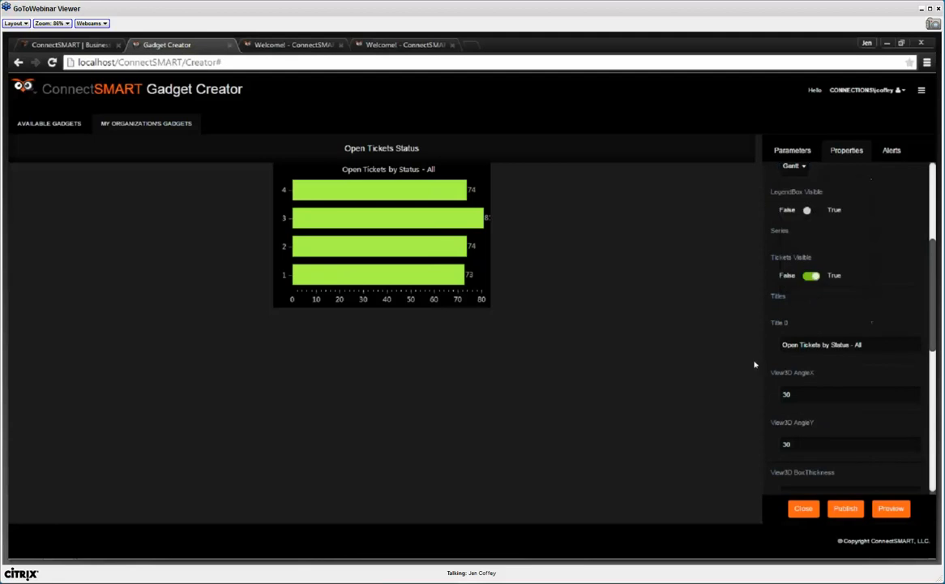
pyautogui.click(802, 509)
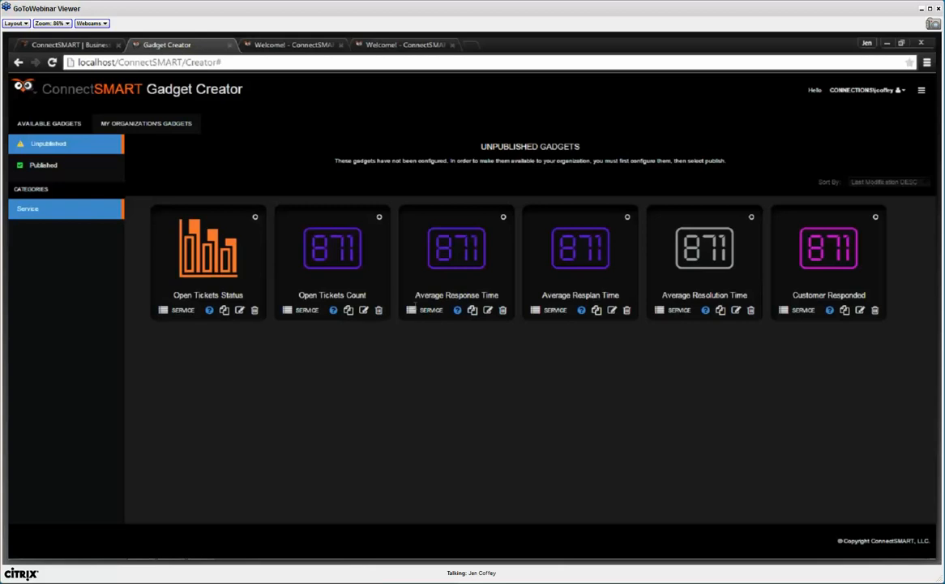
# - Show the available gadgets of the ConnectSMART for ConnectIO provider
pyautogui.click(70, 121)
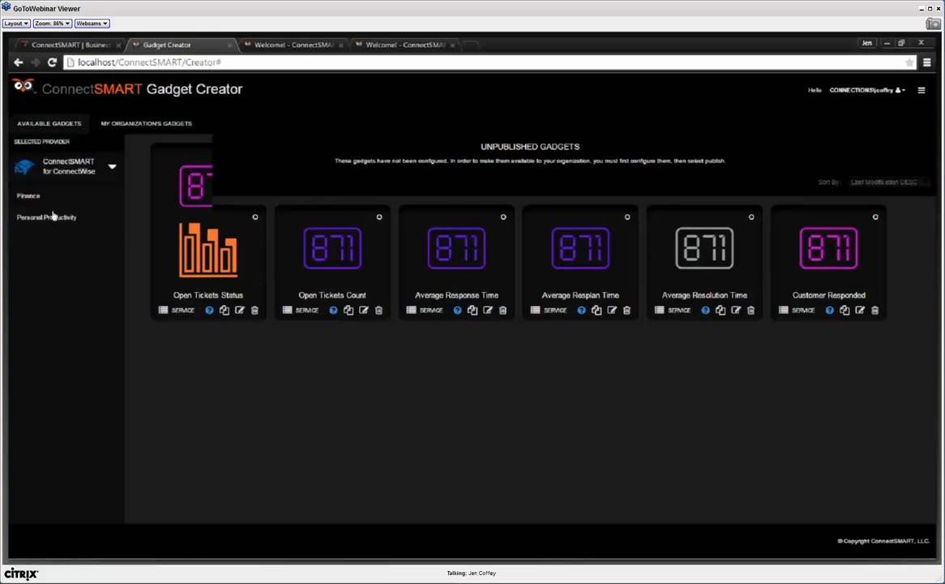
pyautogui.click(48, 158)
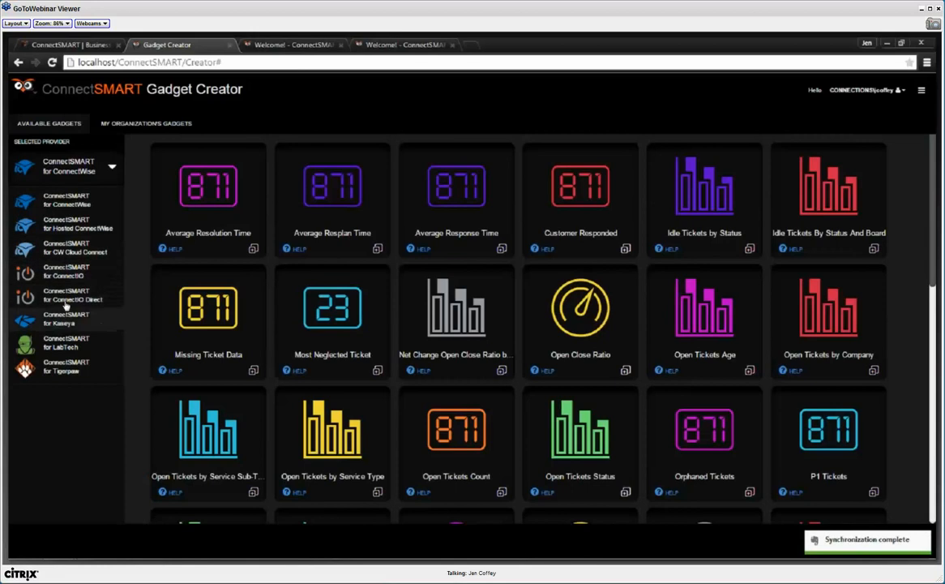
pyautogui.click(64, 270)
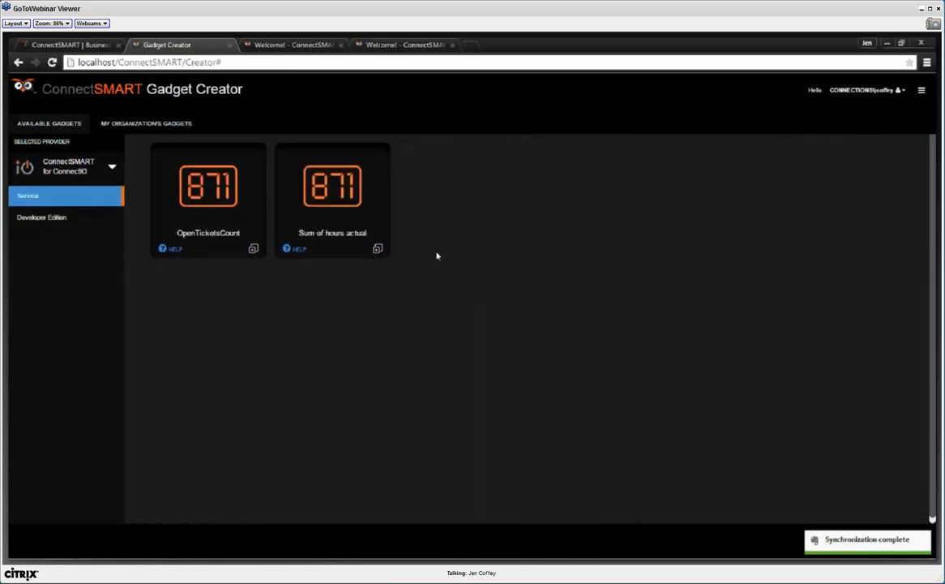